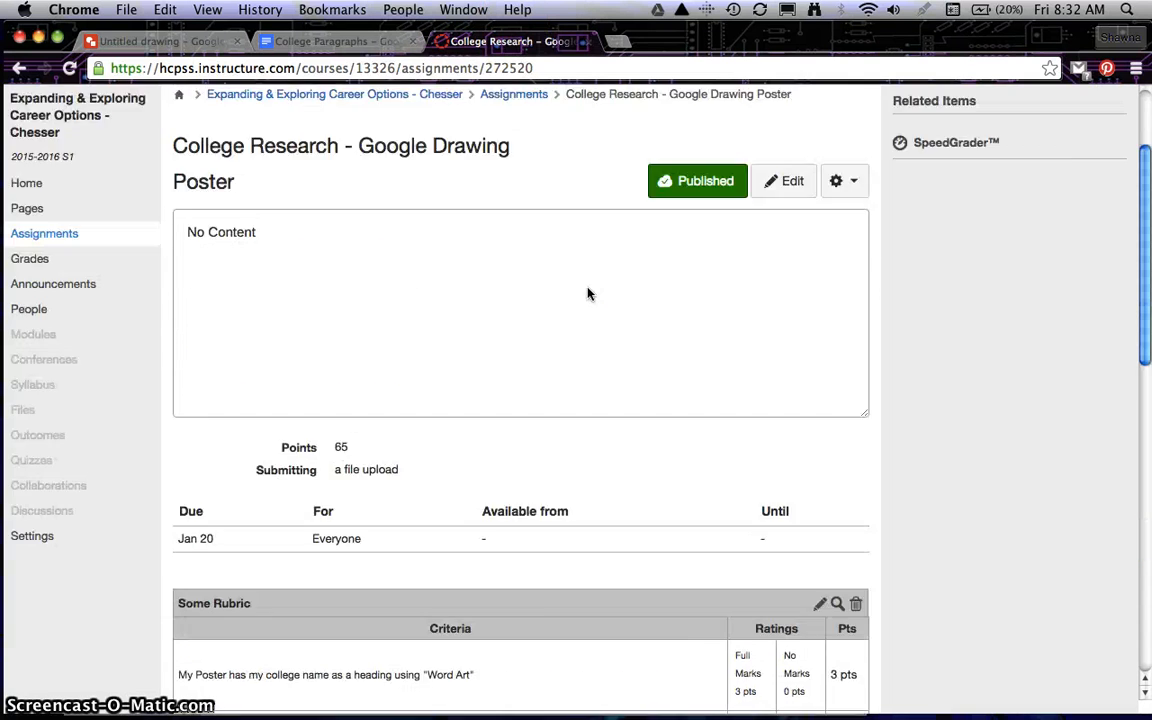
- Review the rubric criteria of the College Research - Google Drawing Poster assignment and compare them with the poster drawing
scroll(588, 293, down, 3)
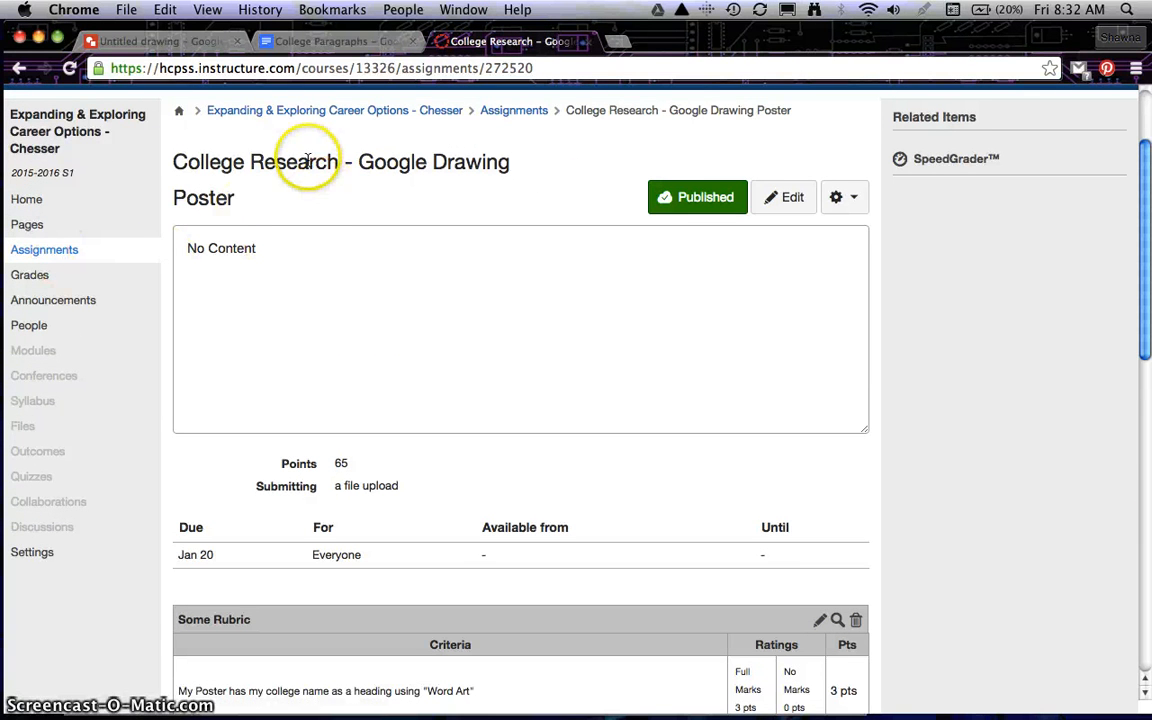
scroll(389, 304, down, 5)
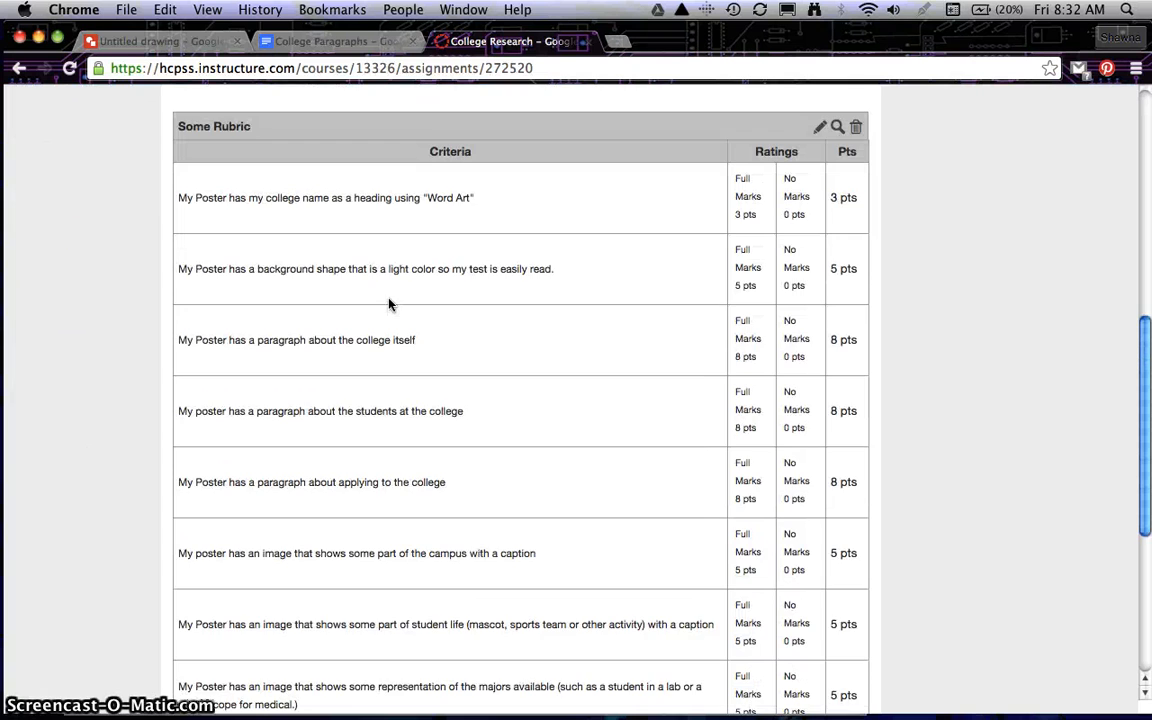
scroll(389, 304, down, 1)
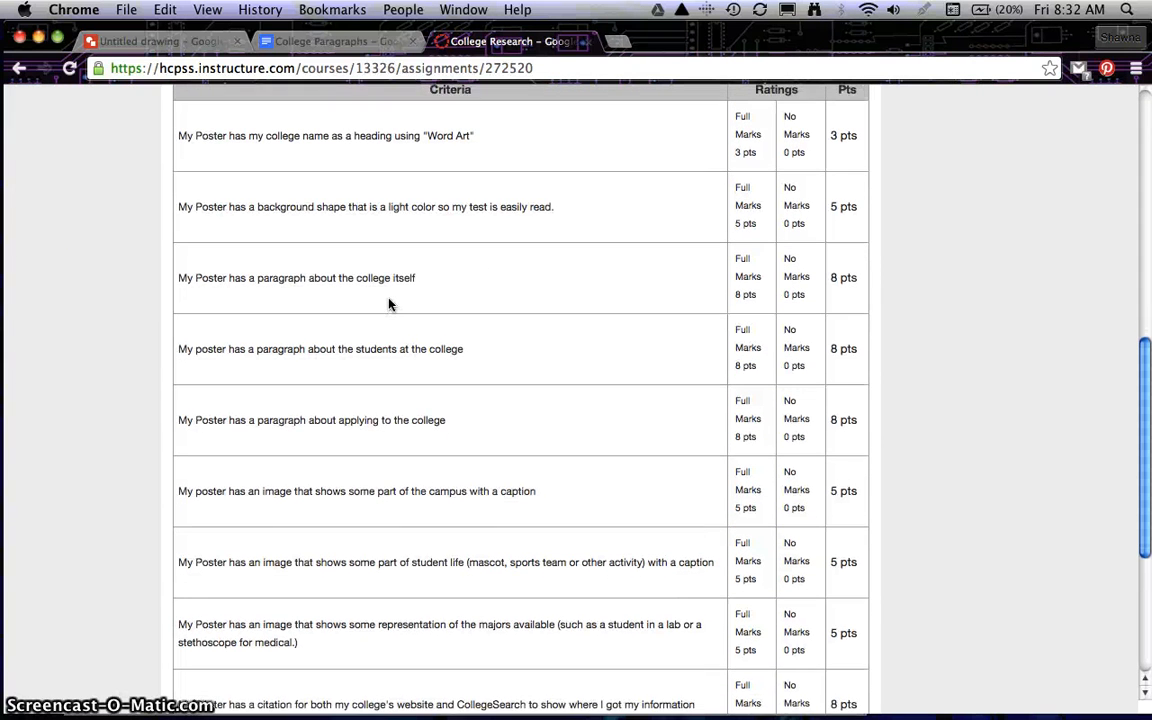
scroll(389, 304, up, 1)
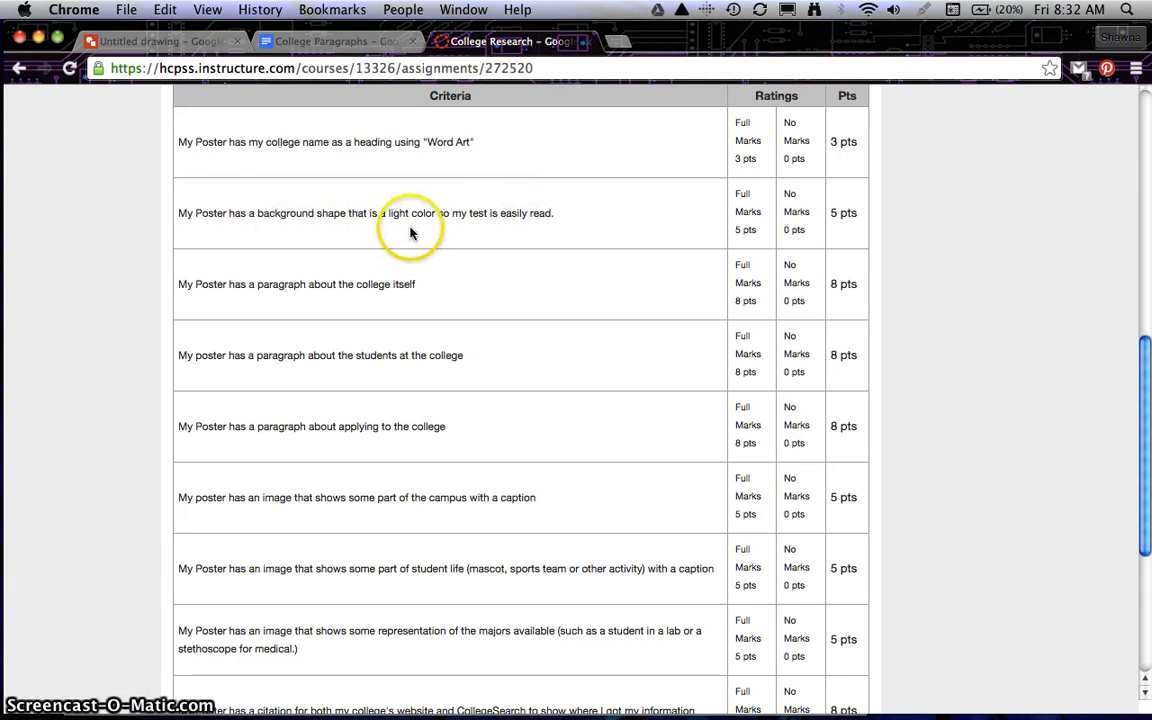
click(140, 41)
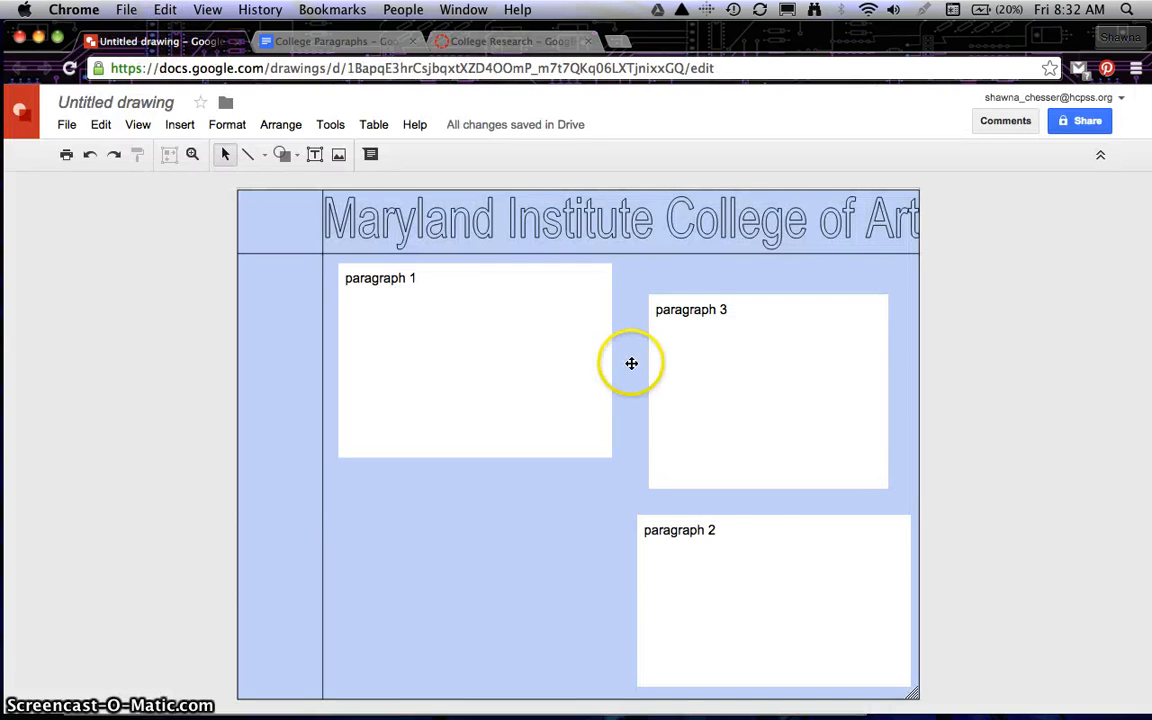
click(508, 42)
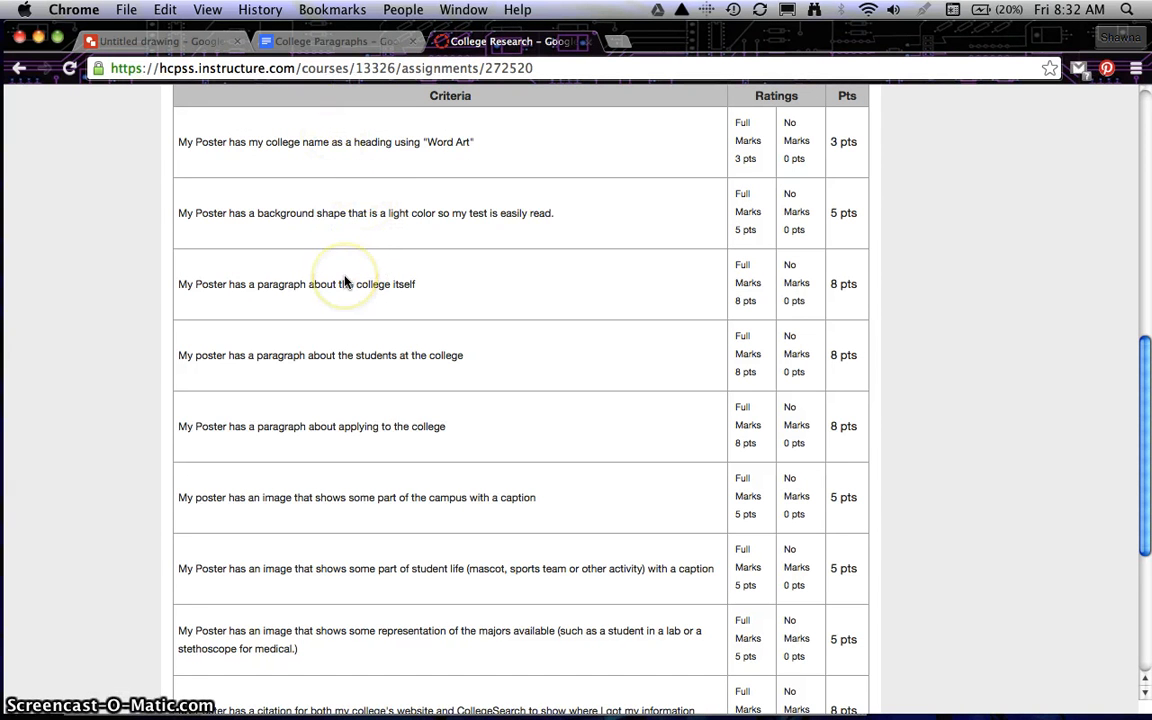
- Copy the whole first paragraph, about the college itself, from the College Paragraphs document
click(338, 44)
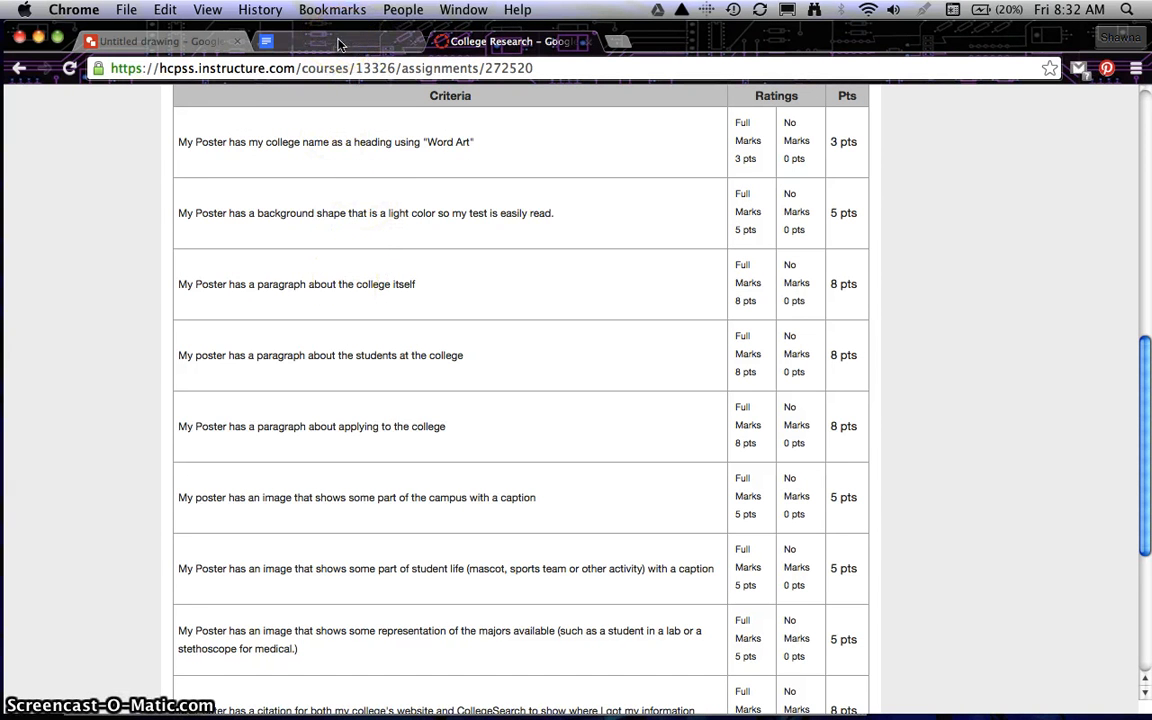
click(338, 44)
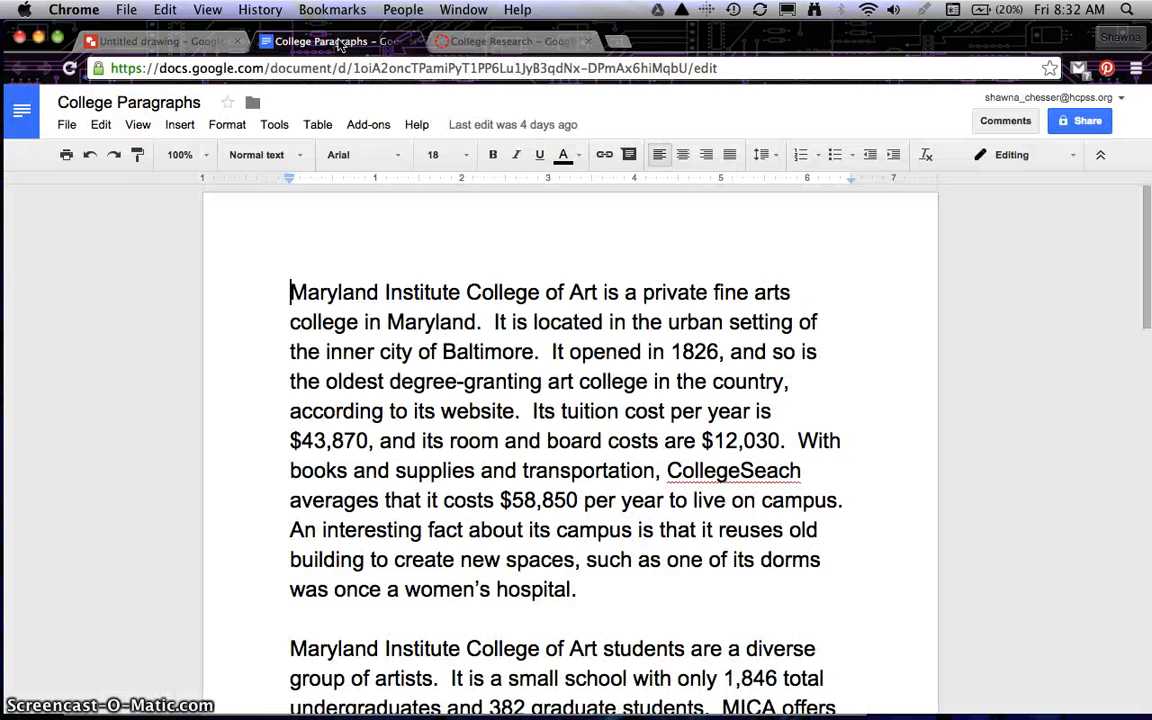
click(140, 41)
click(300, 44)
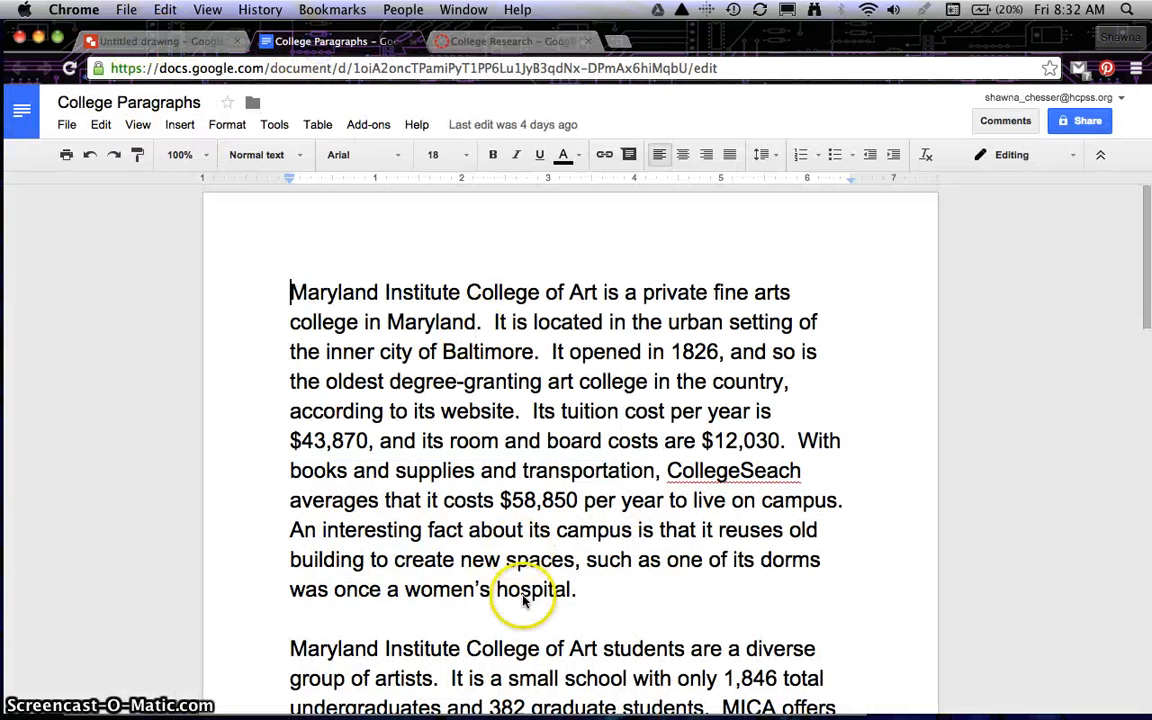
drag(578, 590, 284, 290)
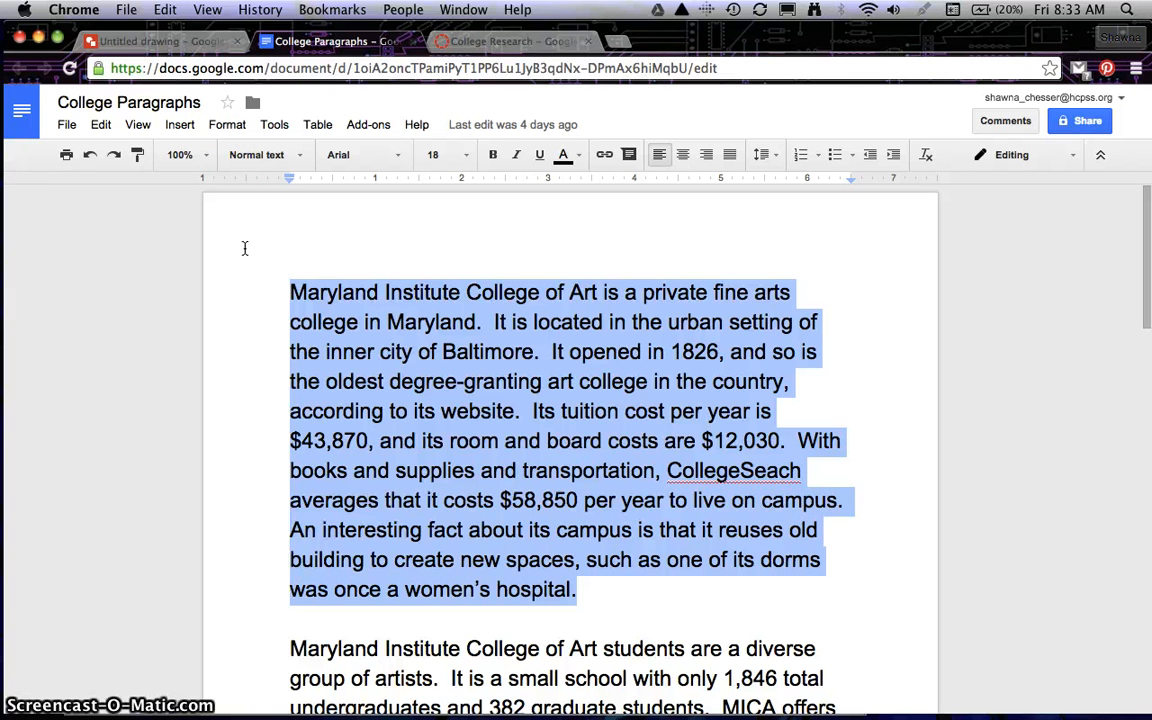
drag(355, 290, 355, 290)
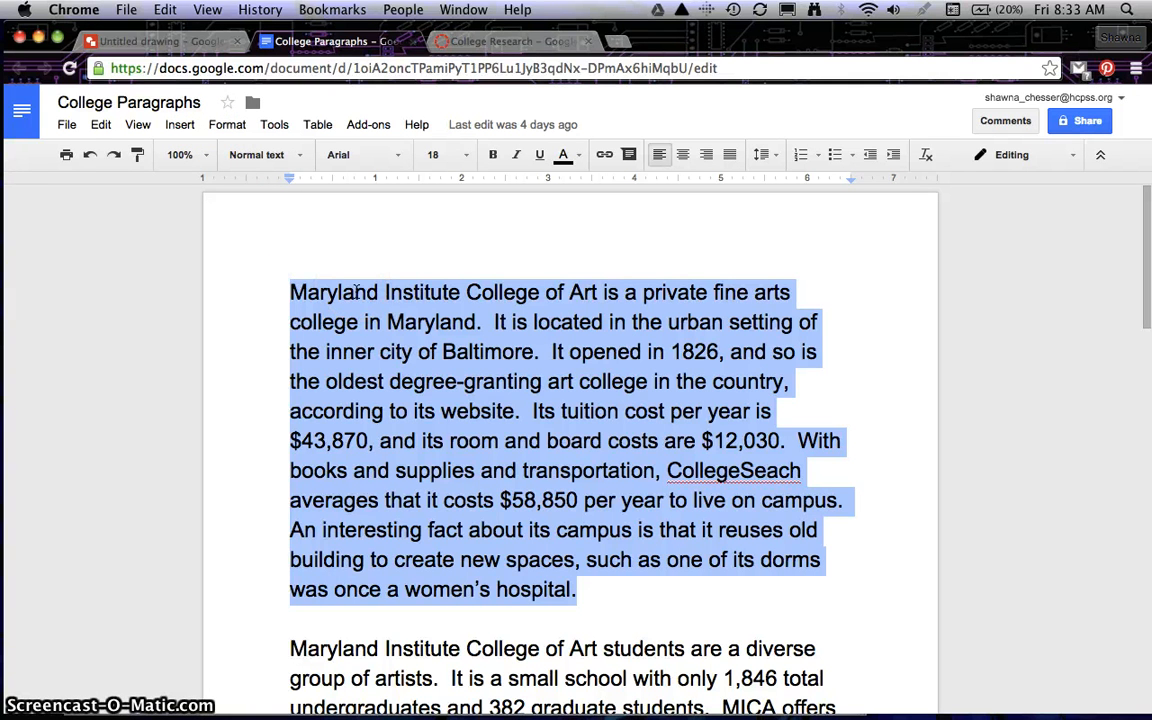
shift+click(355, 290)
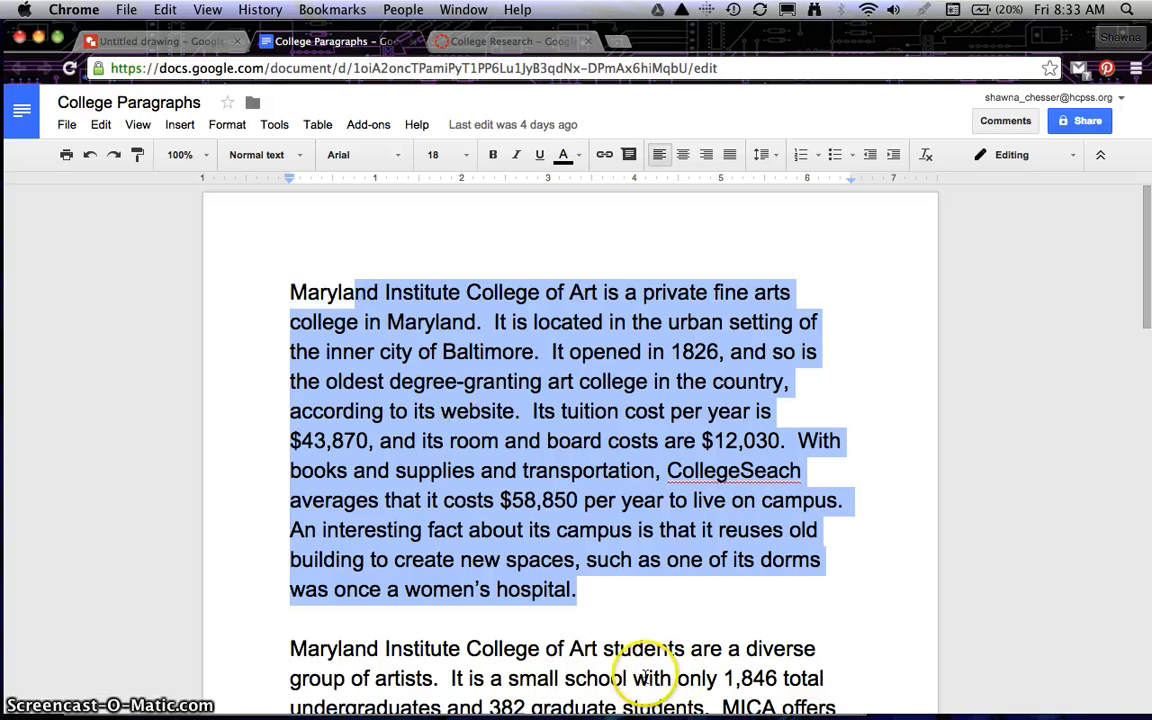
click(590, 612)
drag(481, 530, 280, 290)
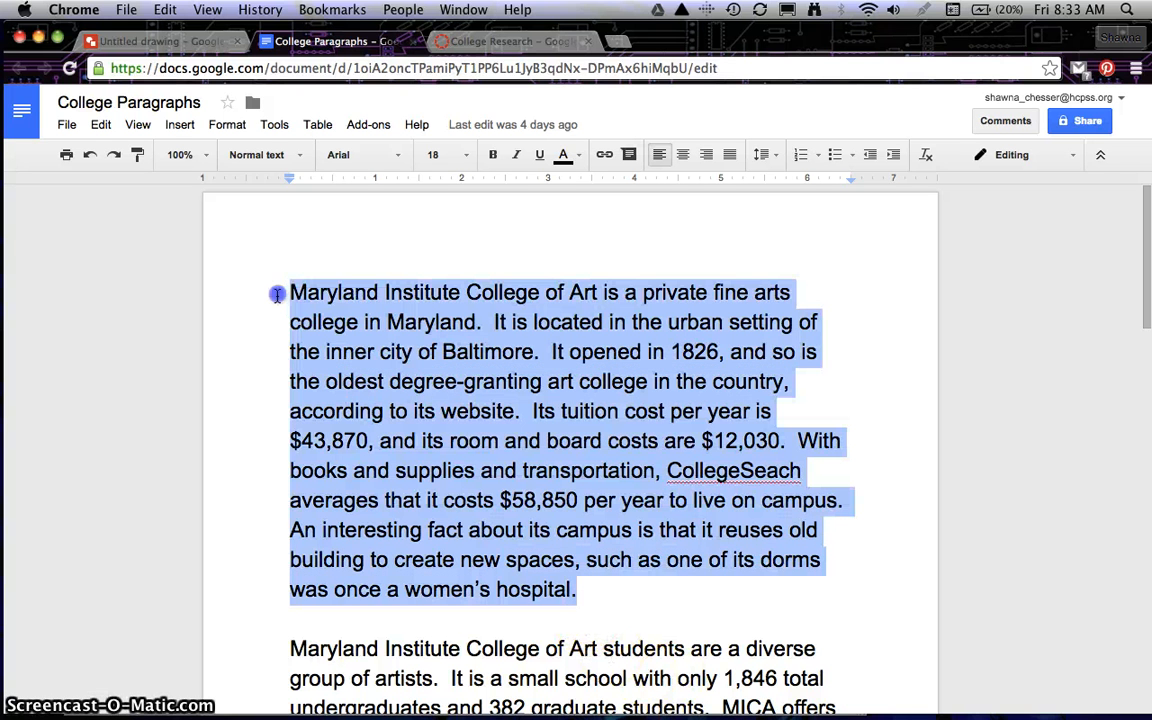
right_click(368, 338)
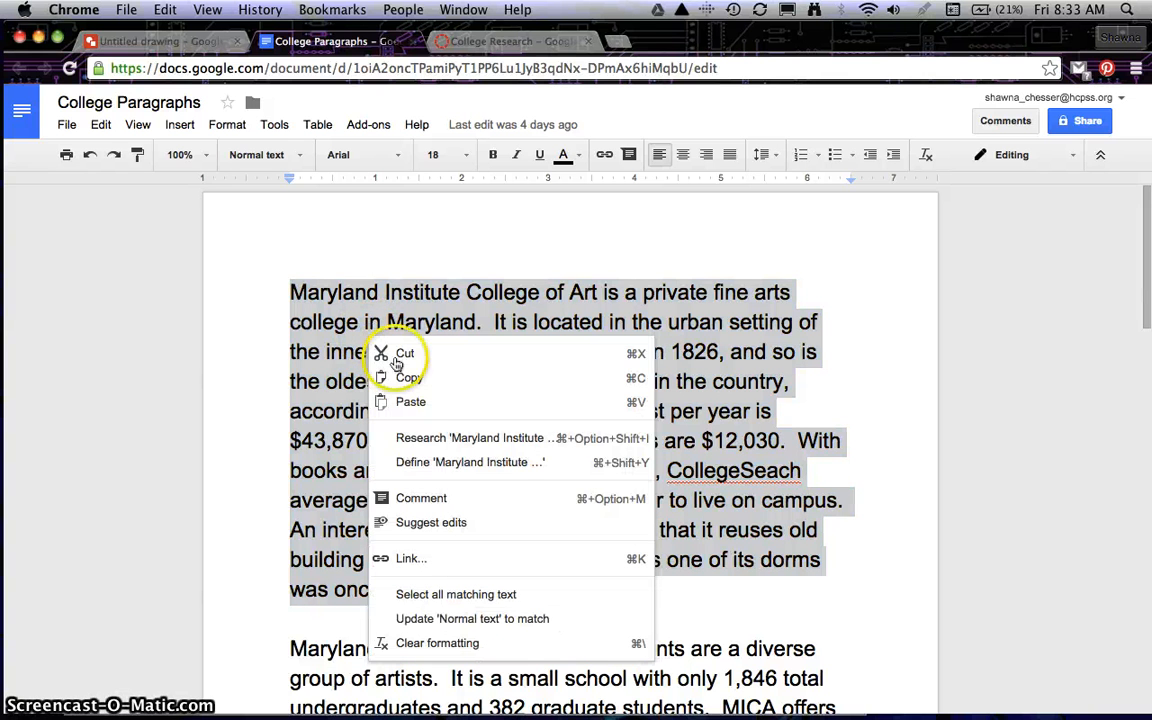
click(409, 385)
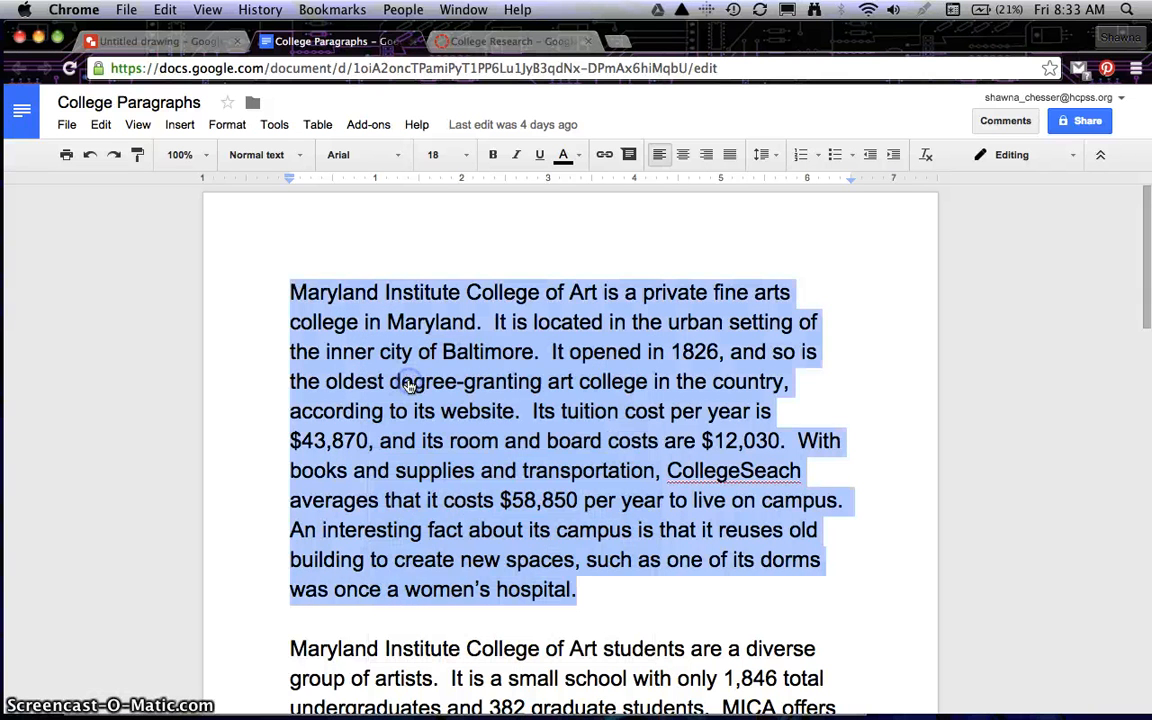
- Replace the "paragraph 1" placeholder text in the poster drawing with the copied paragraph
click(163, 41)
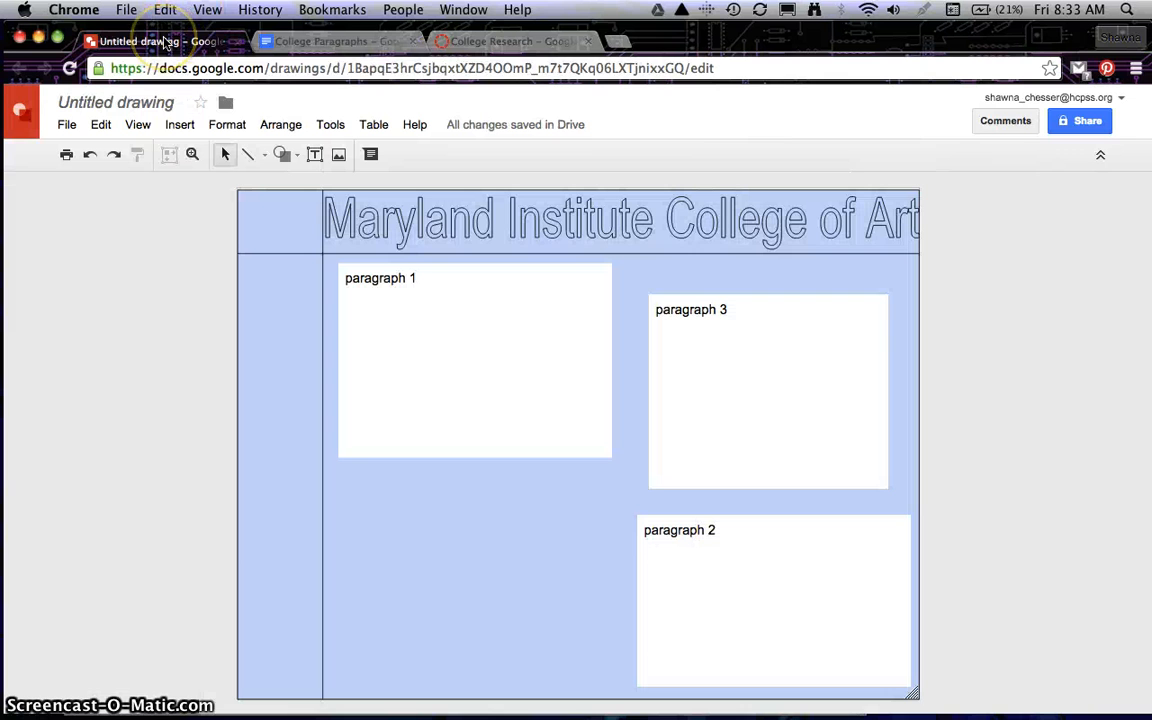
click(402, 278)
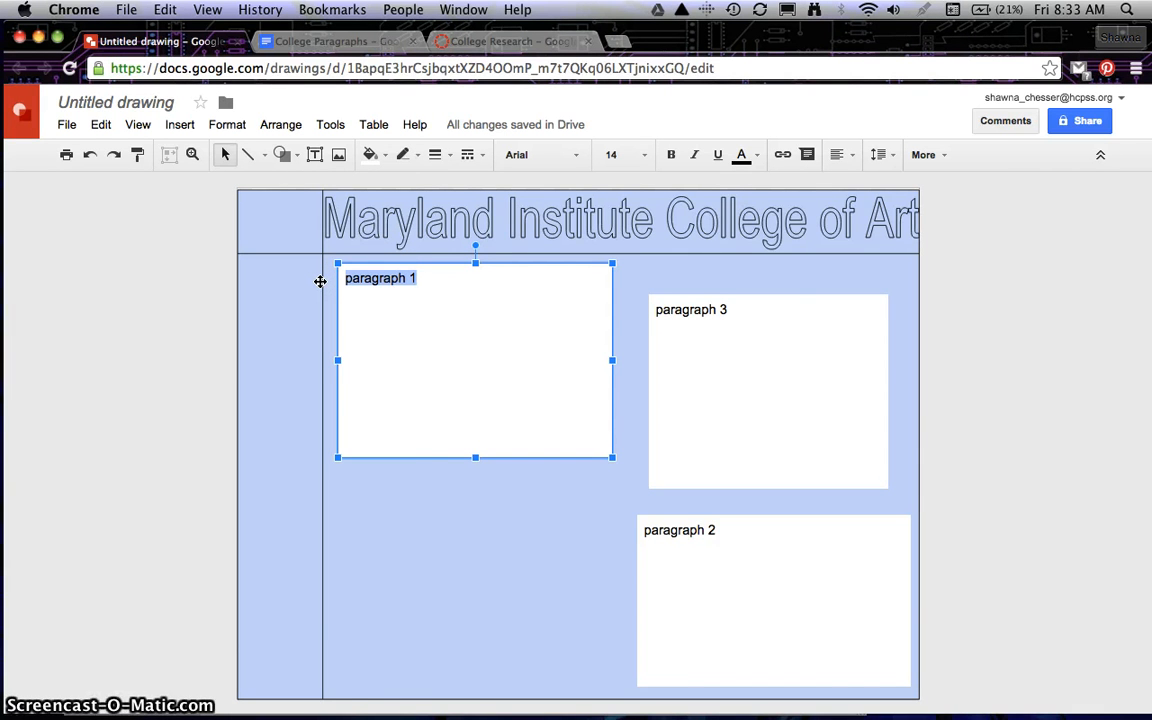
key(cmd+v)
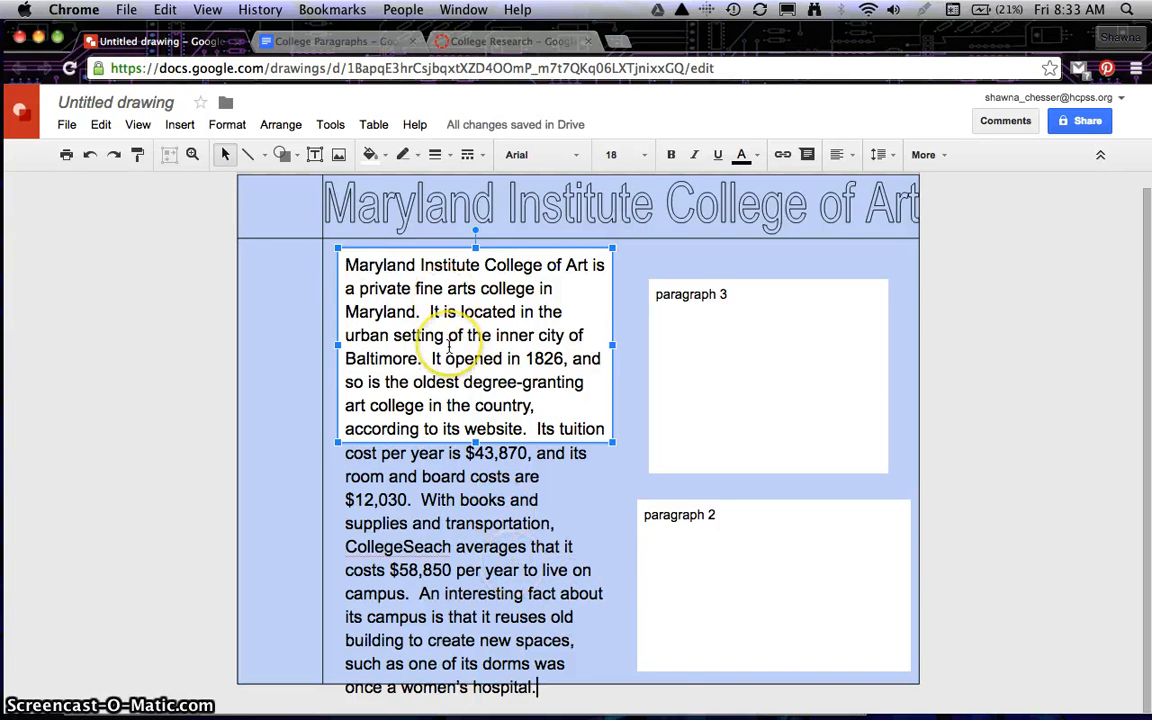
- Set the font size of the entire pasted first paragraph to 10
click(537, 686)
click(537, 686)
shift+click(347, 288)
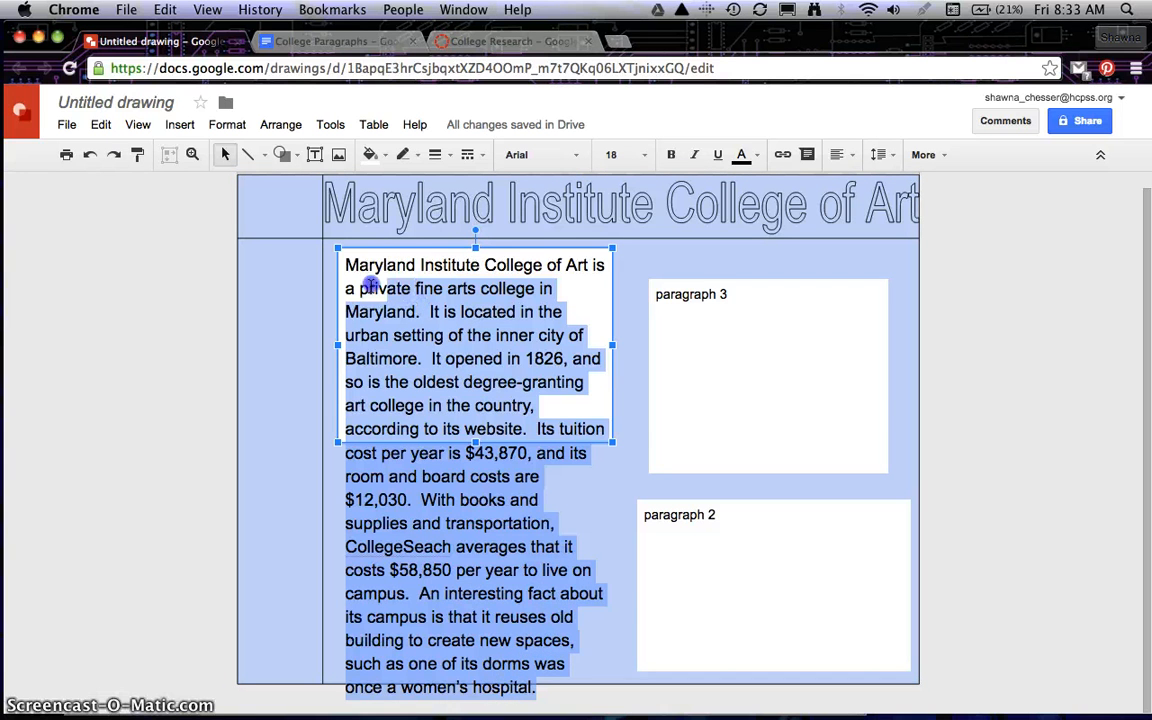
shift+click(344, 265)
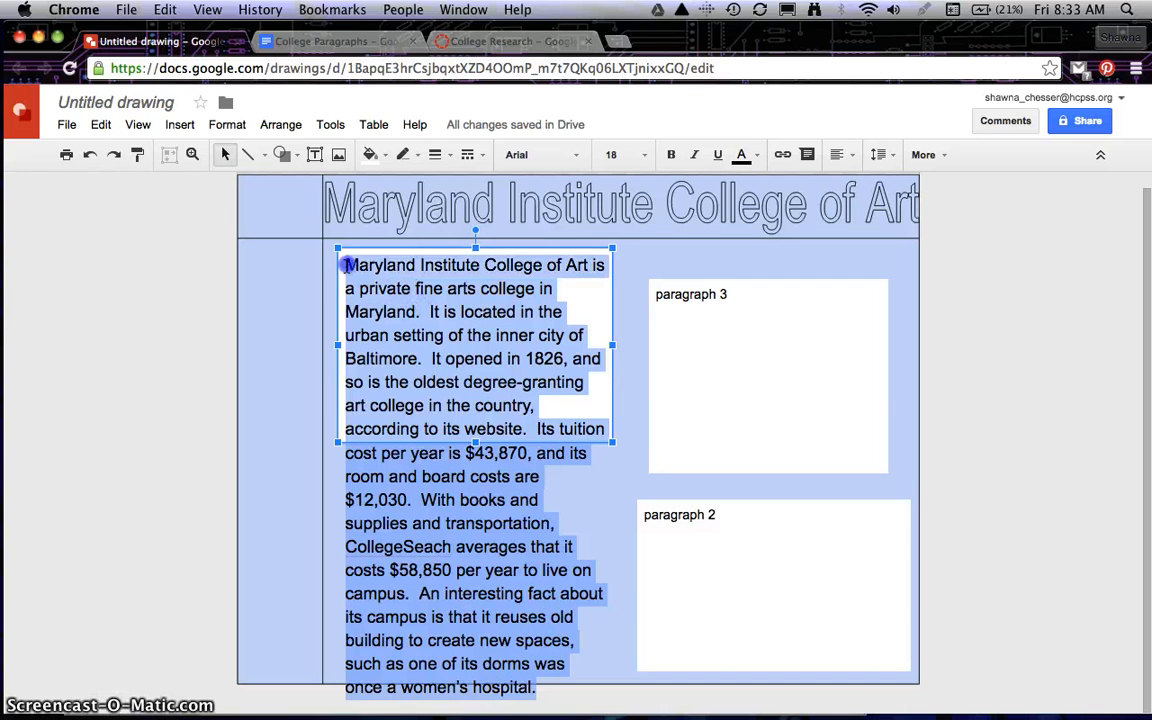
click(645, 155)
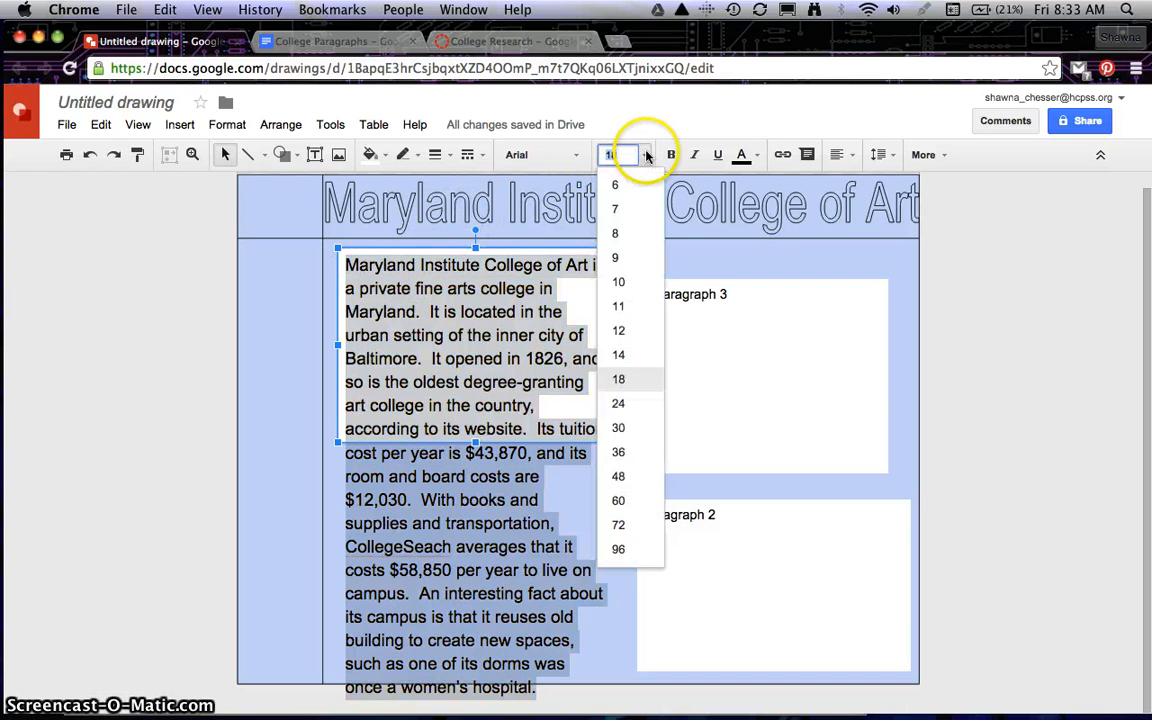
click(634, 233)
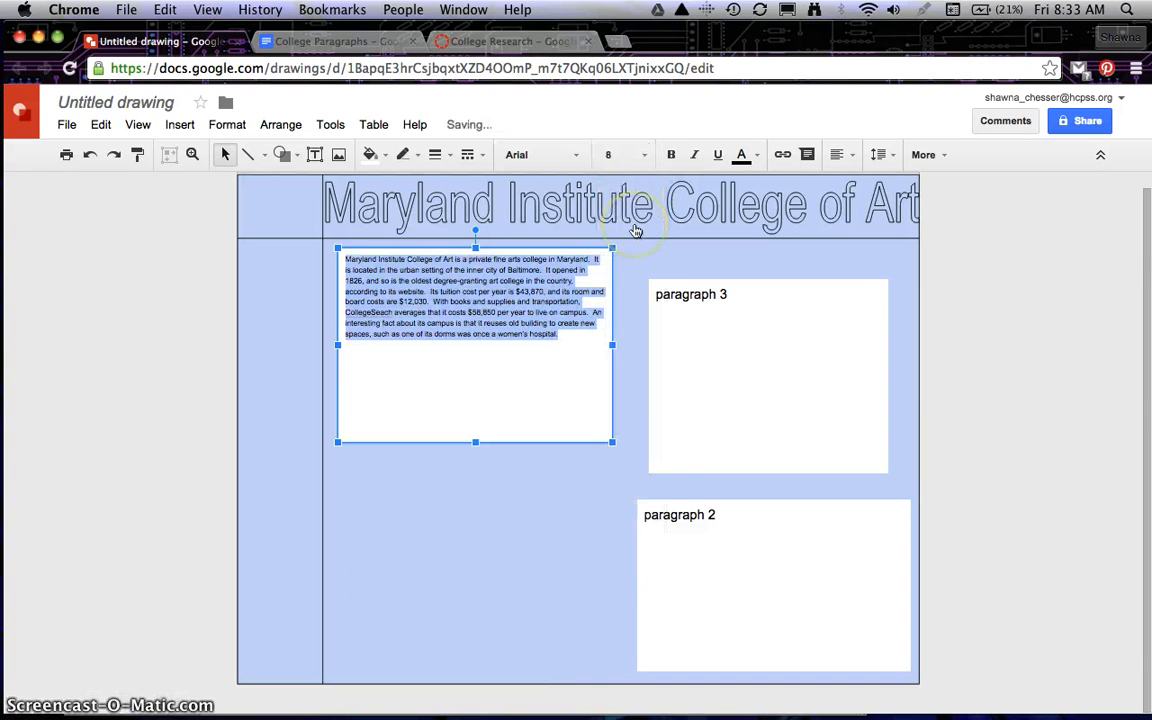
click(645, 155)
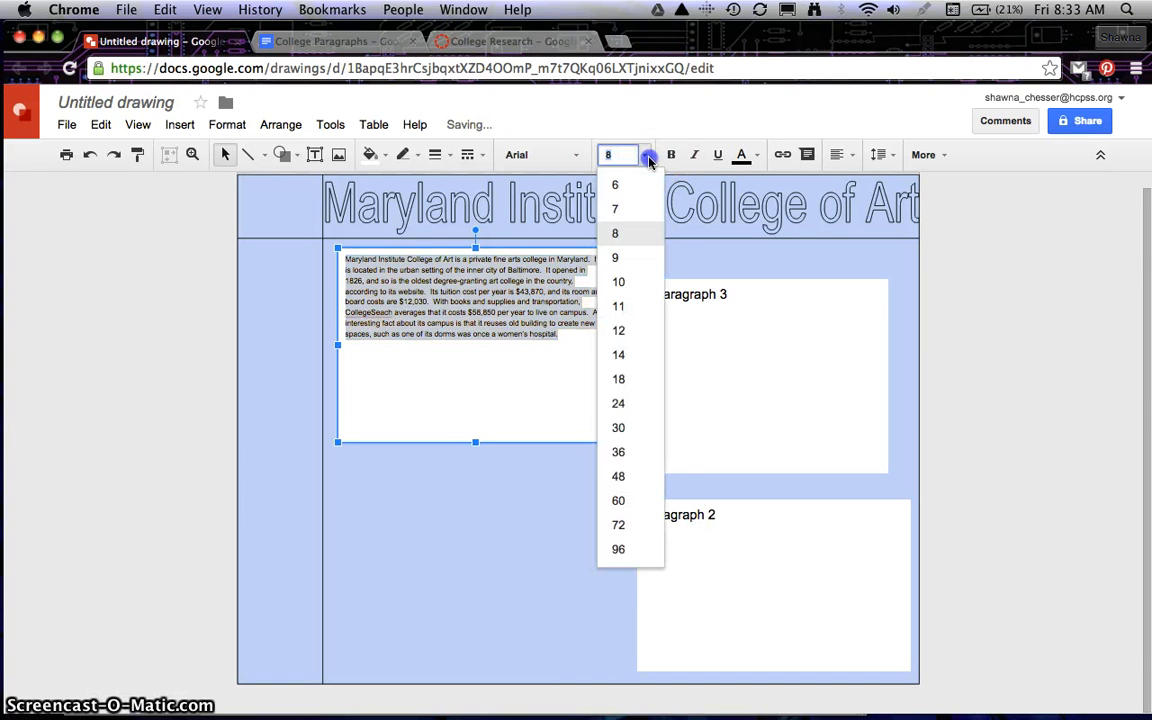
click(643, 283)
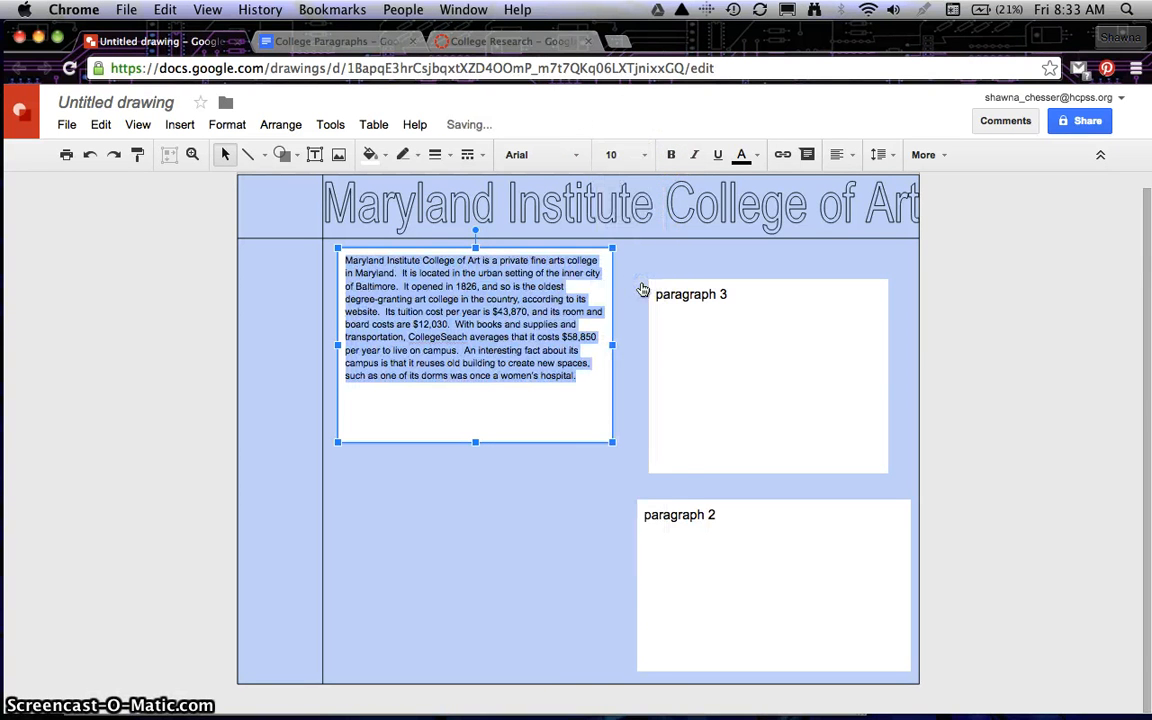
- Make the first paragraph's text box narrower and tall enough for its text, then nudge it closer to the heading and the vertical line
click(602, 425)
drag(605, 392, 514, 392)
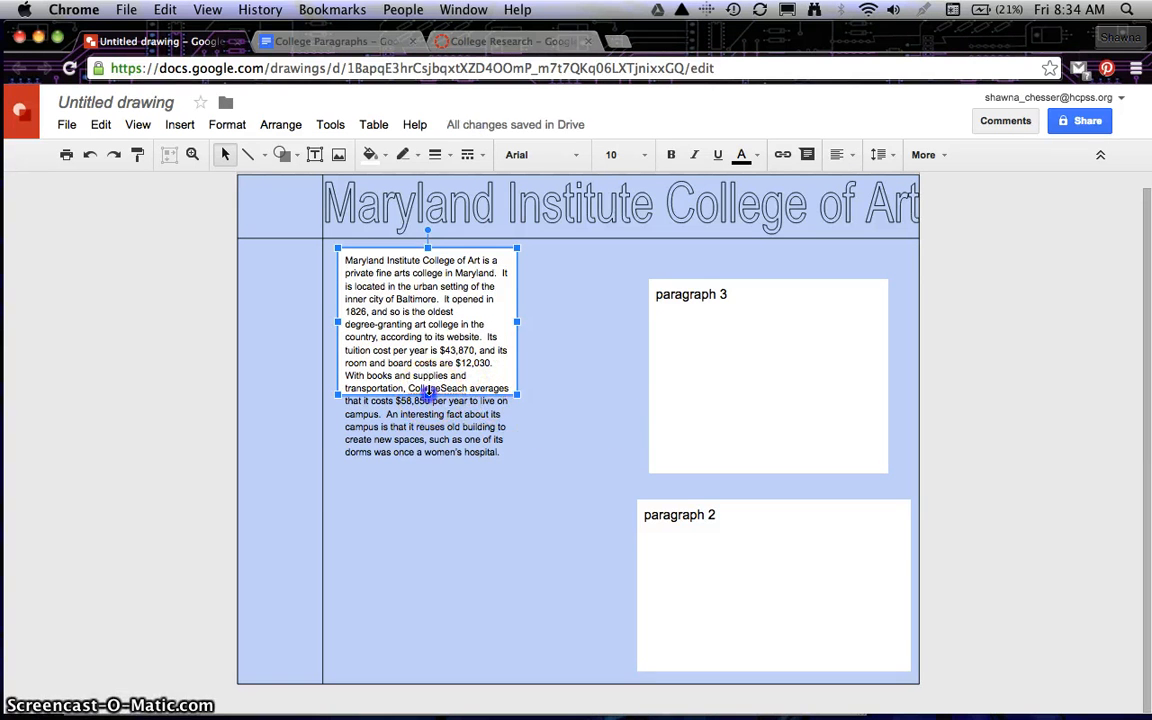
drag(428, 450, 424, 463)
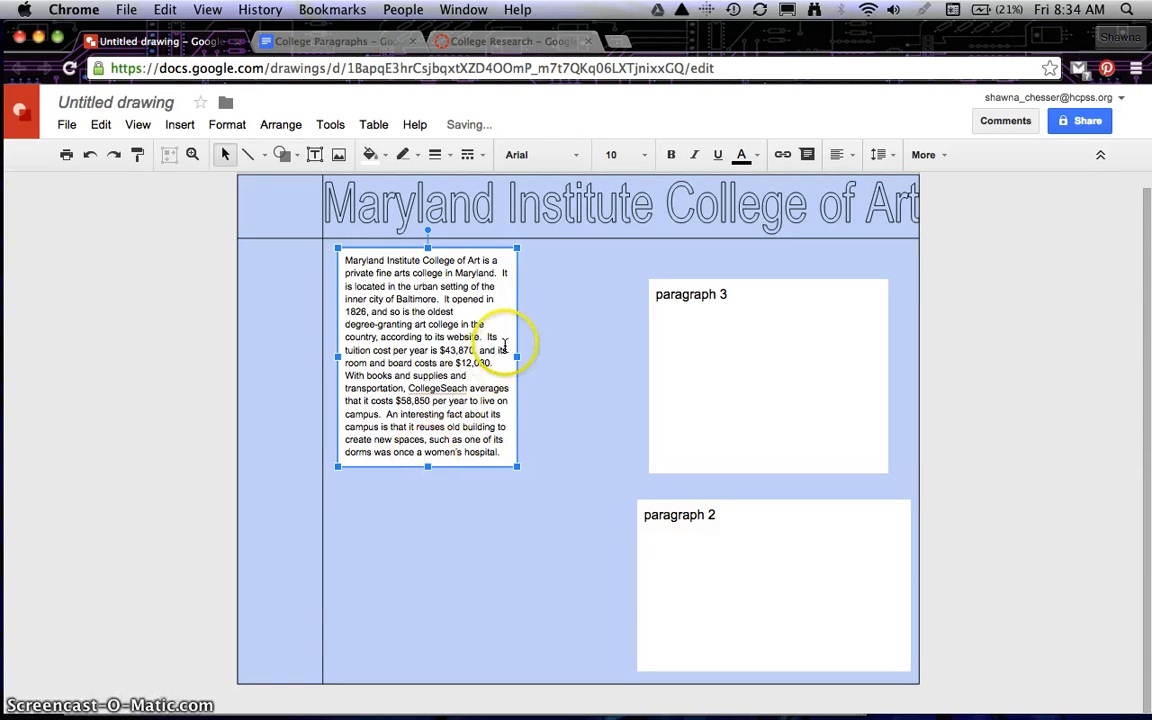
click(435, 337)
click(452, 389)
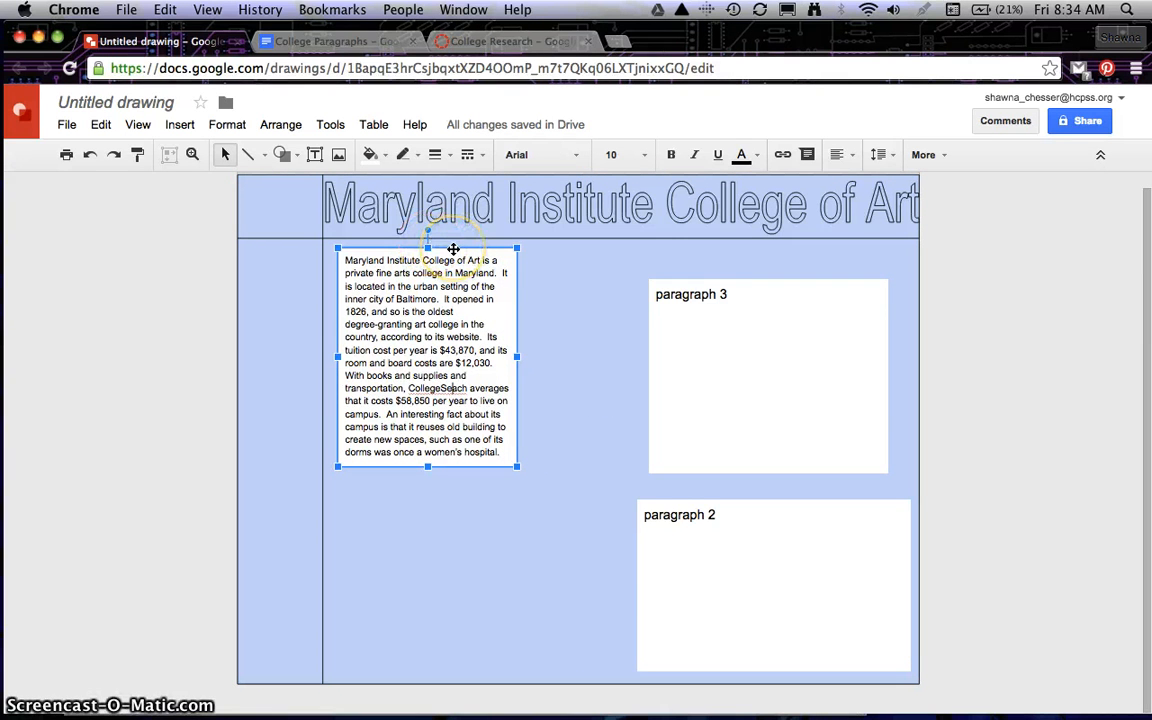
mouse_move(453, 248)
mouse_down()
mouse_move(468, 244)
mouse_move(445, 245)
mouse_up()
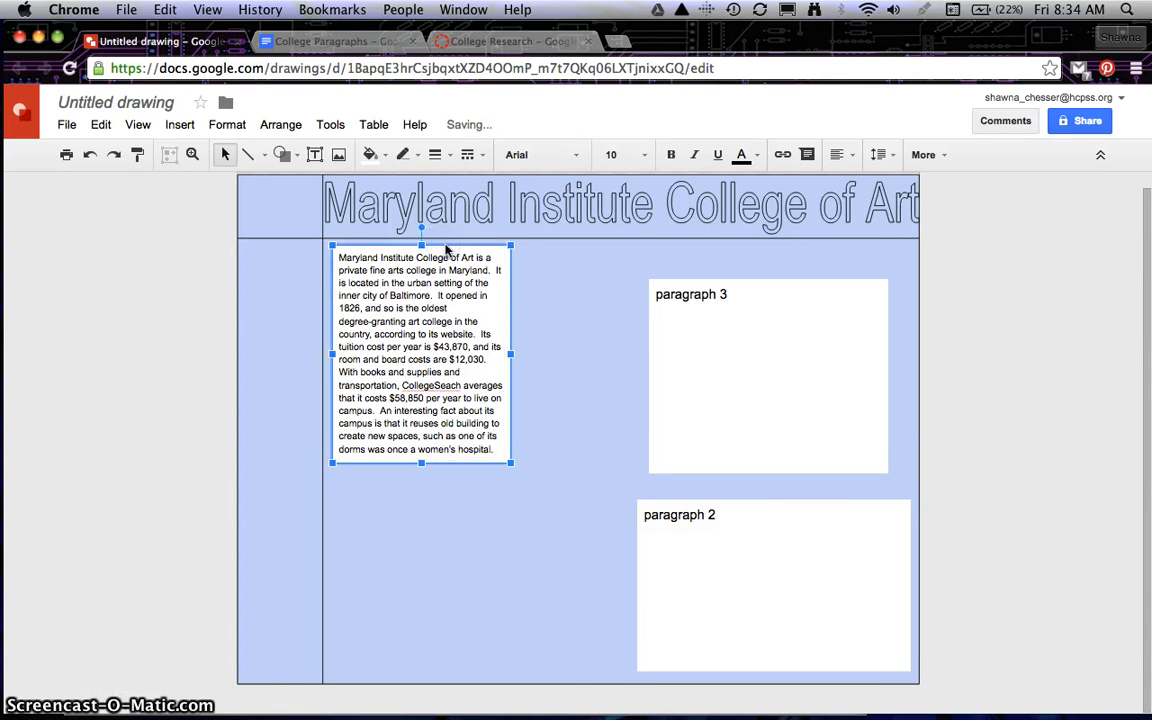
click(558, 391)
click(575, 510)
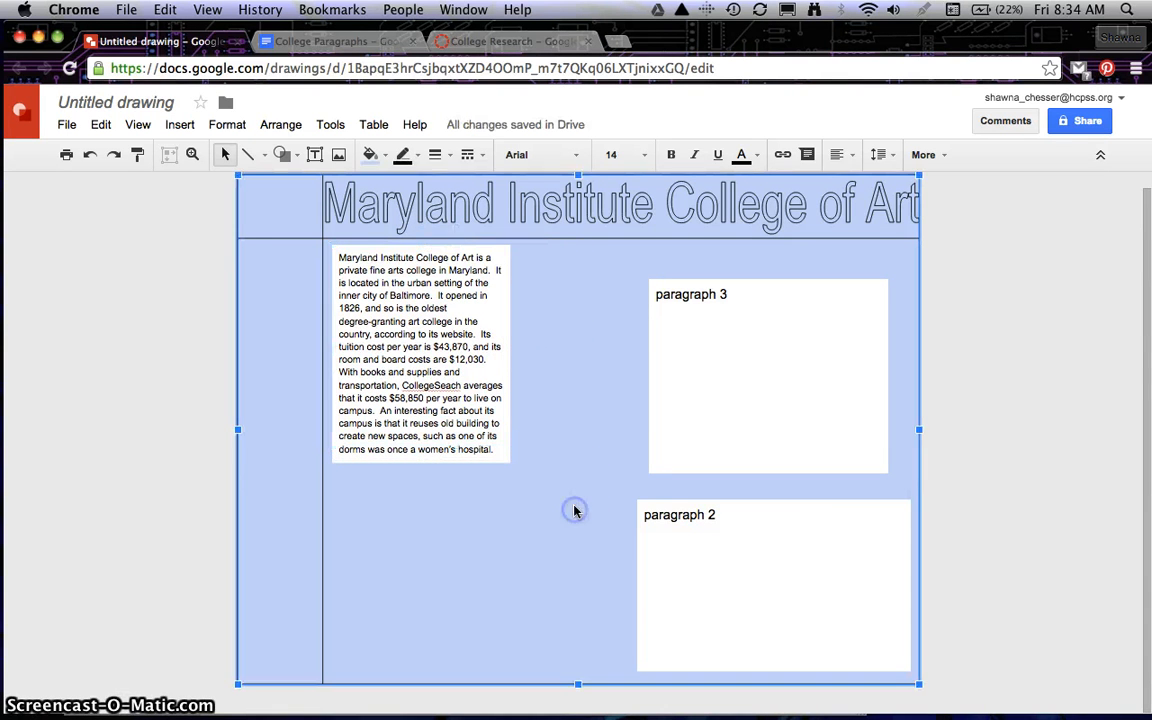
click(549, 358)
key(Delete)
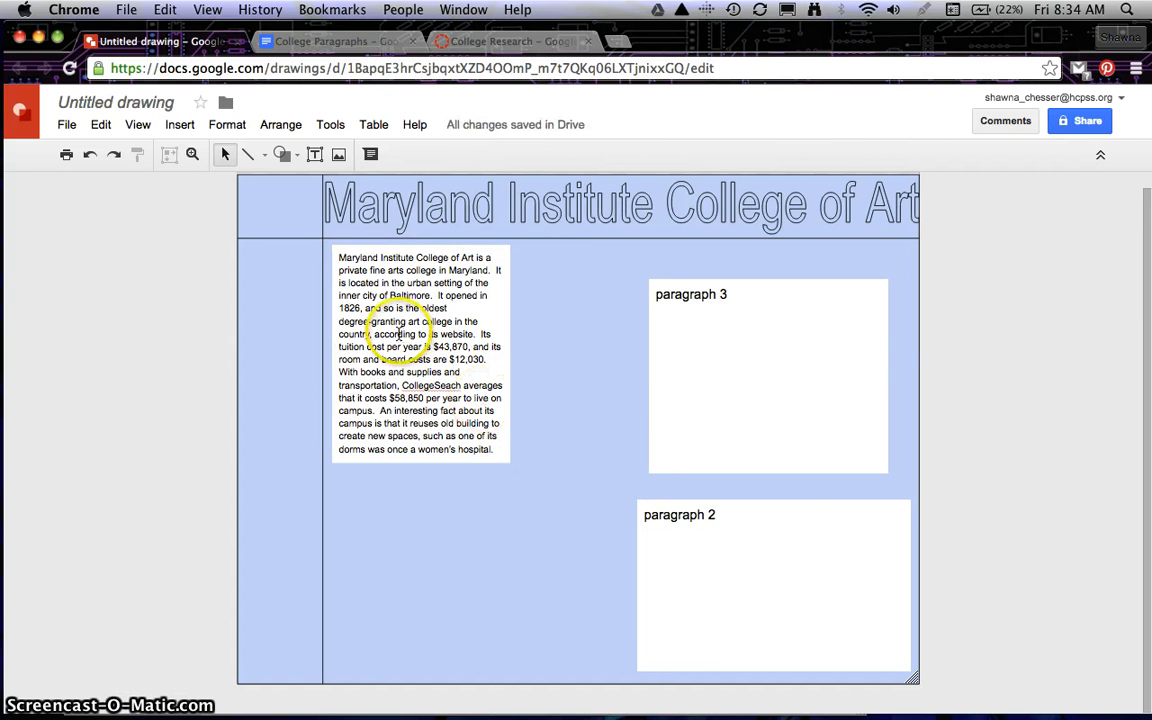
- Copy the second paragraph, about the college's students, from the College Paragraphs document
click(310, 43)
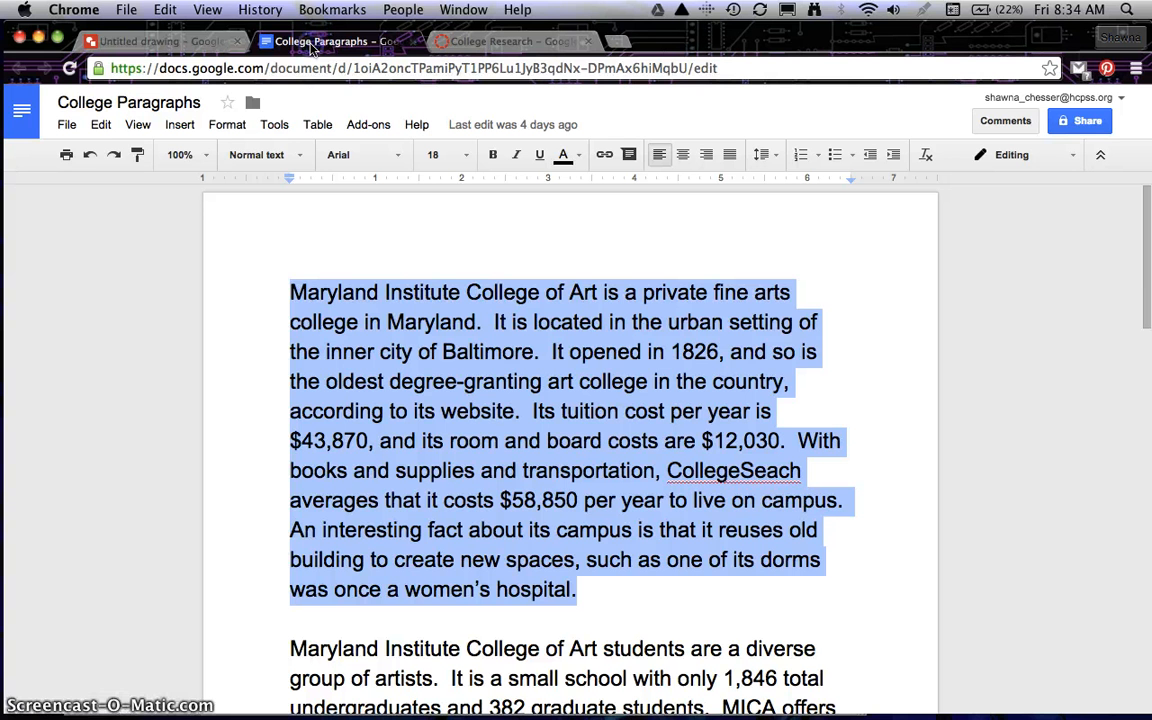
click(465, 41)
click(381, 50)
scroll(399, 503, down, 3)
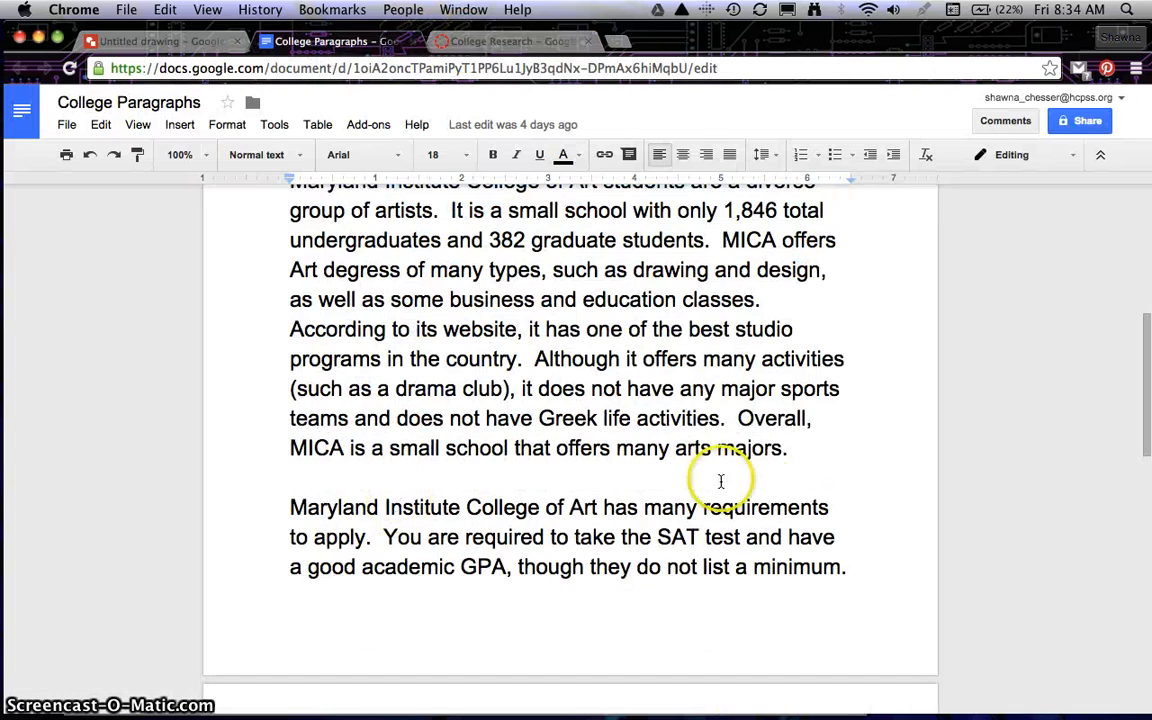
drag(796, 449, 279, 578)
key(super+c)
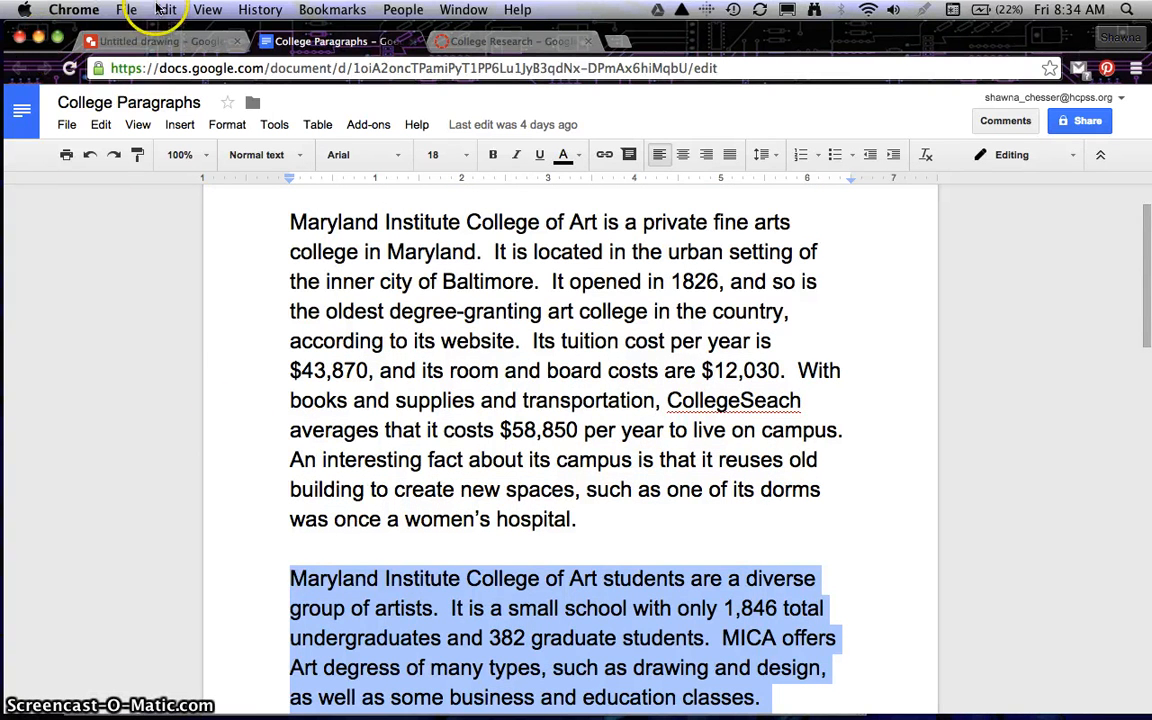
- Replace the "paragraph 2" placeholder text in the poster drawing with the copied students paragraph
click(150, 41)
click(754, 533)
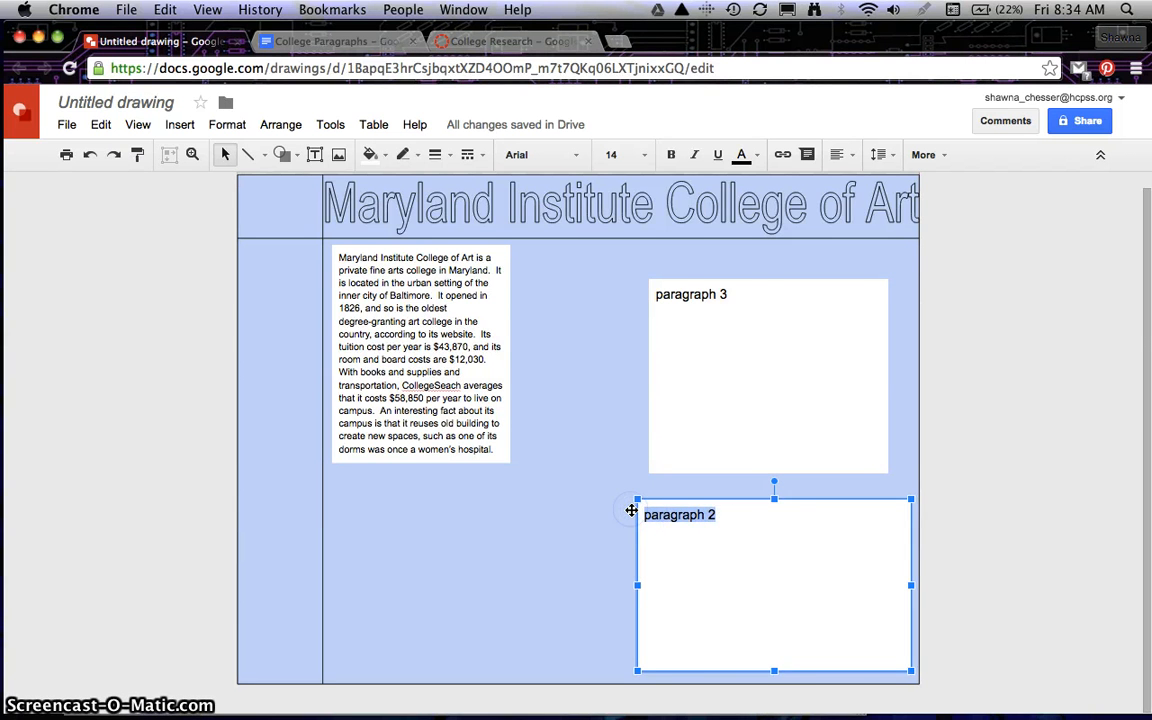
key(super+v)
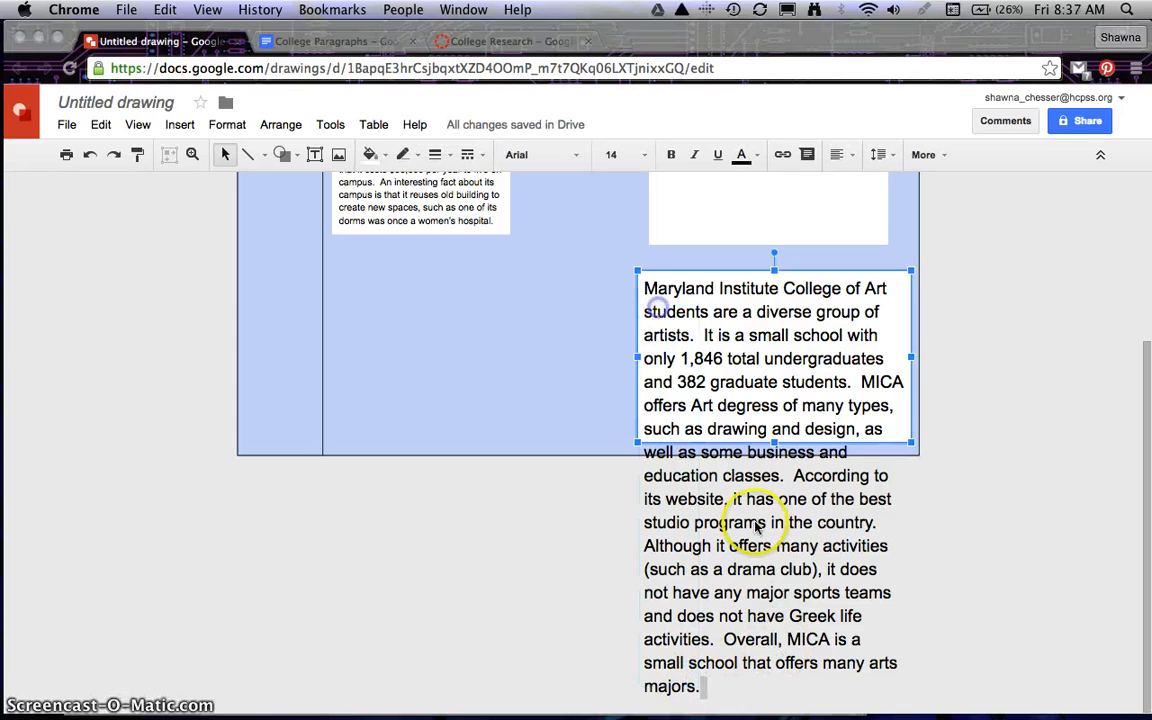
click(701, 686)
drag(701, 686, 697, 662)
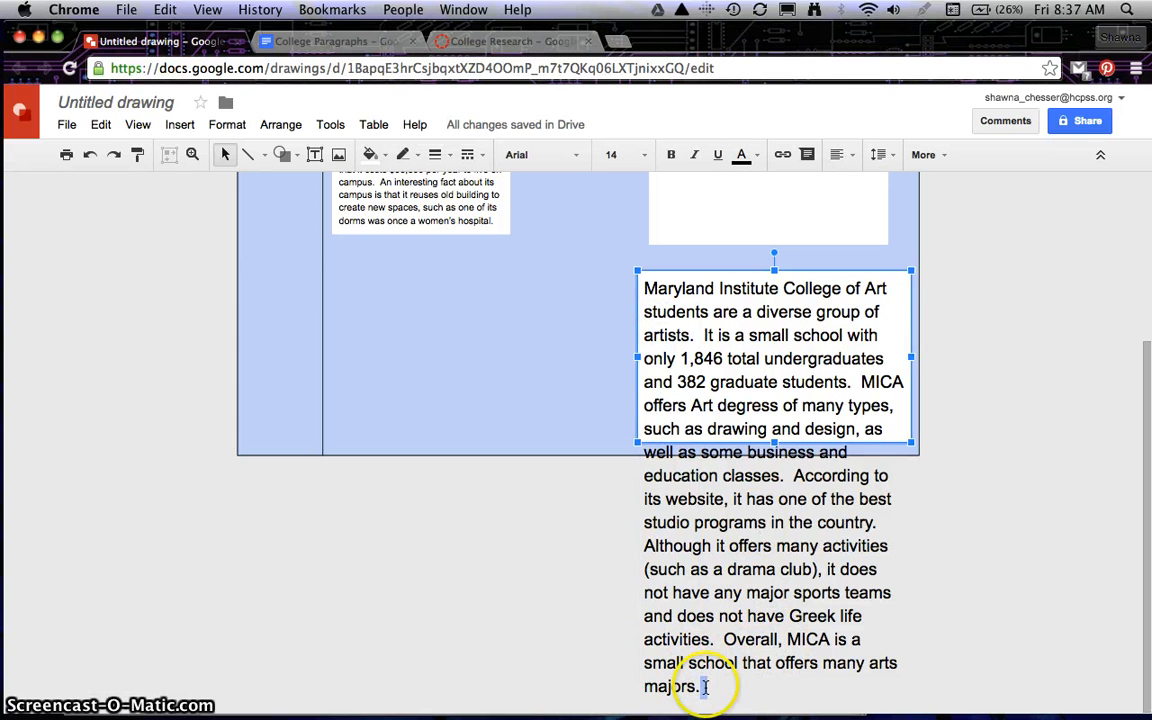
click(666, 430)
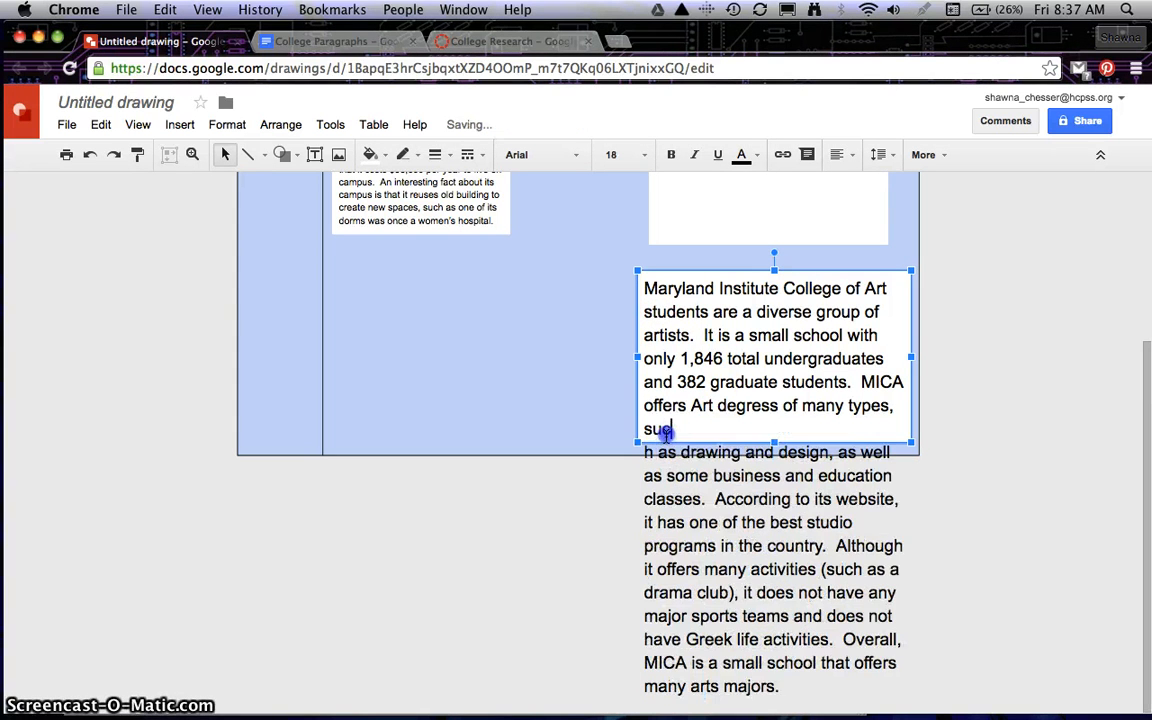
click(89, 154)
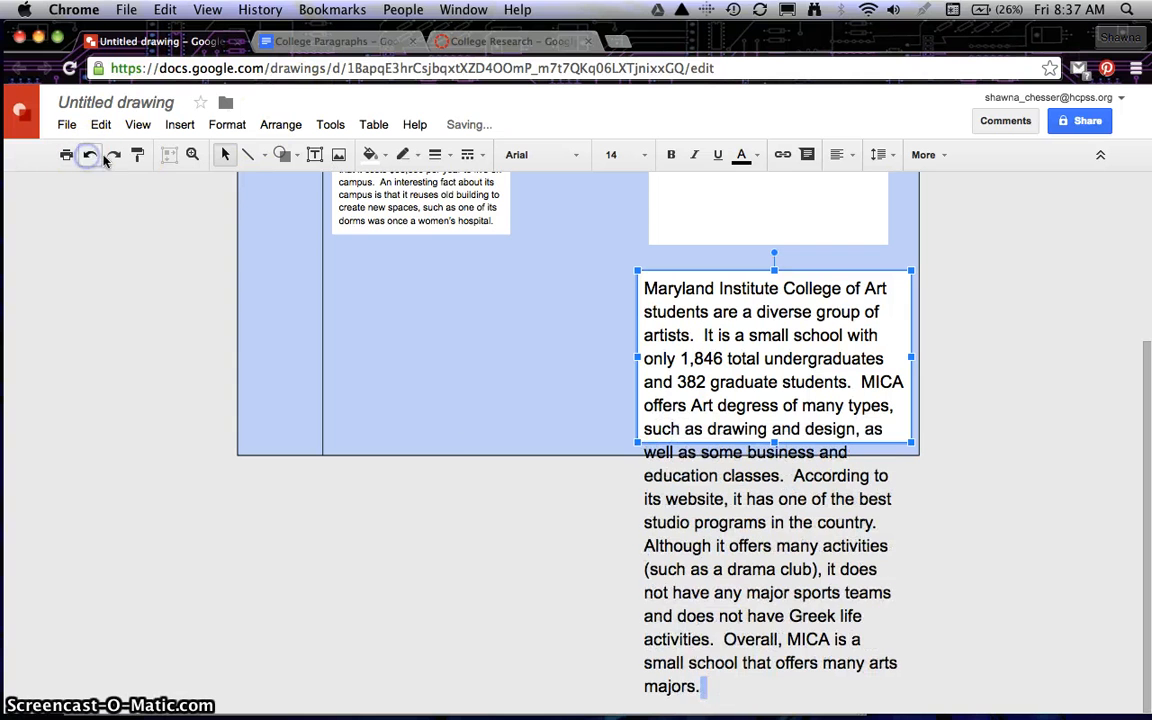
- Set the font size of the entire pasted students paragraph to 11
drag(700, 685, 640, 283)
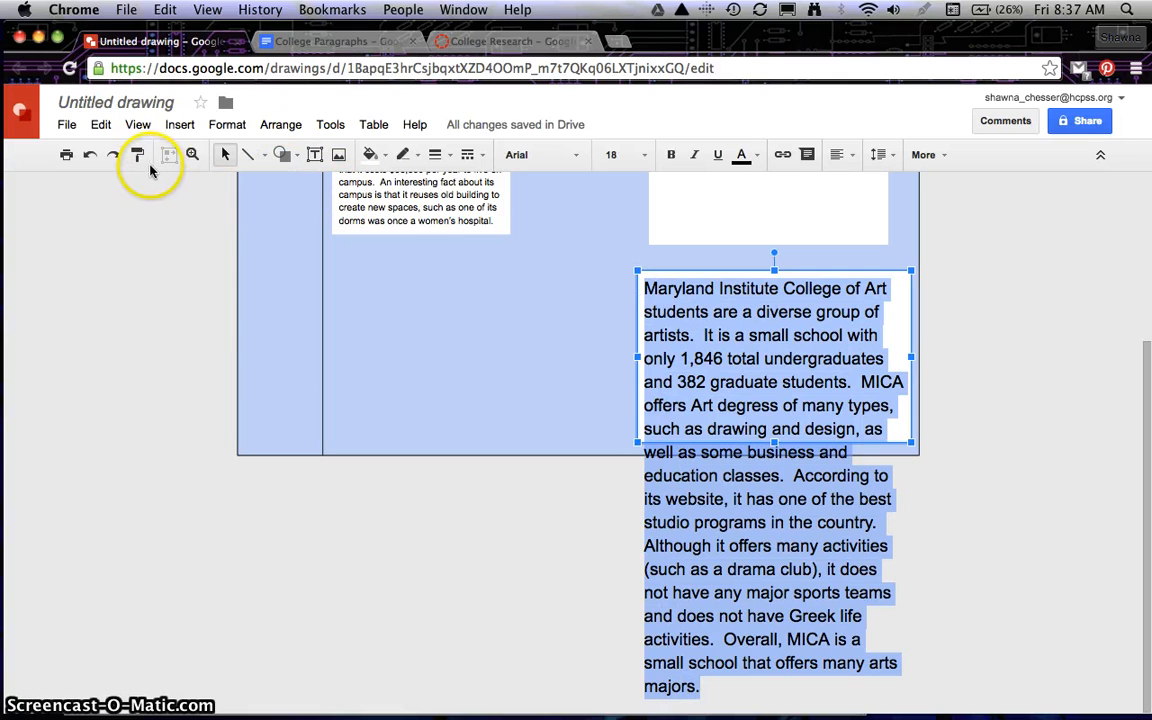
click(644, 155)
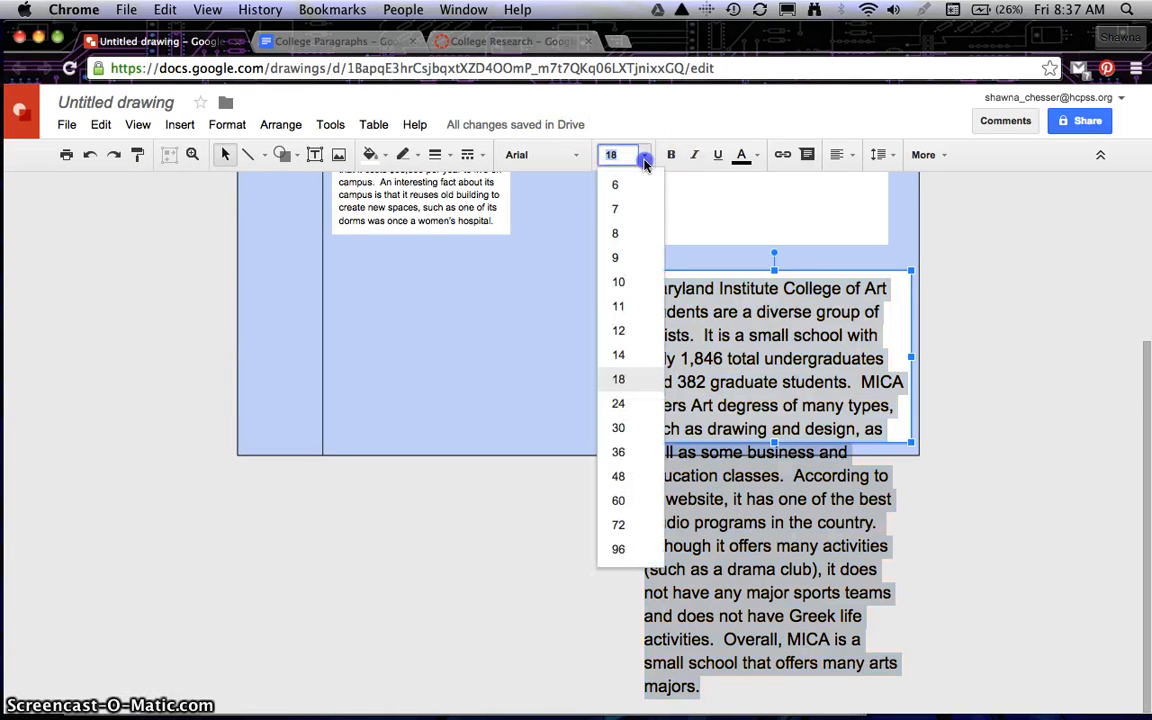
click(619, 307)
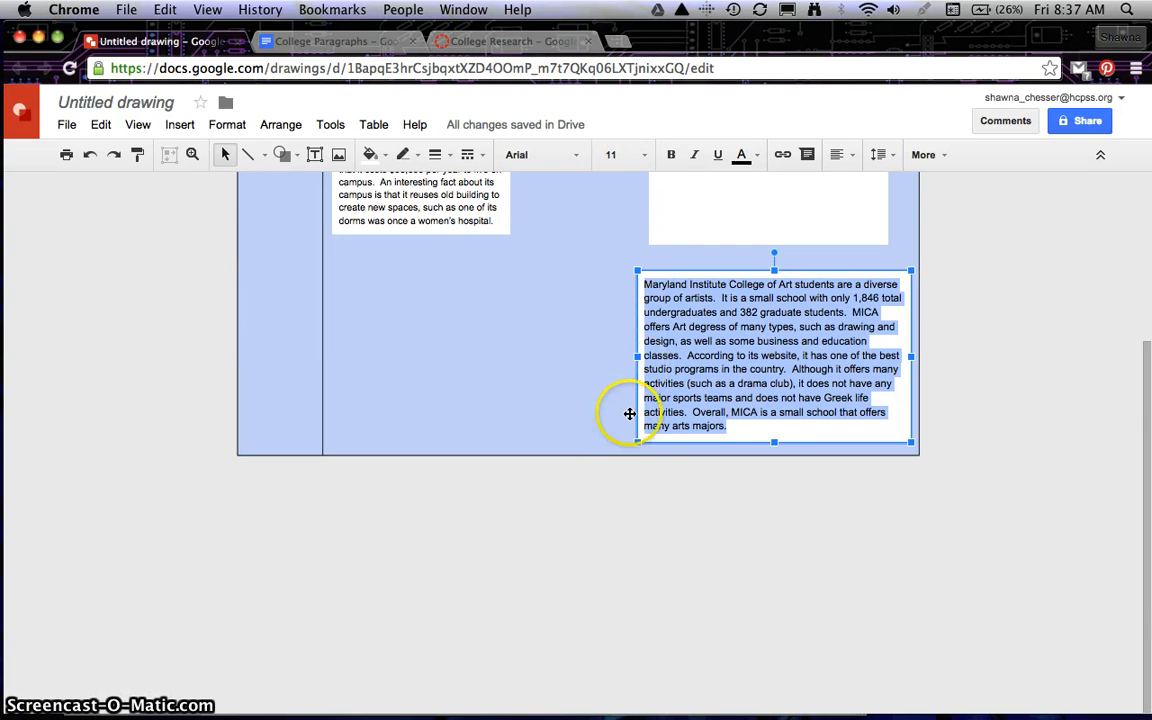
click(591, 429)
- Narrow the students paragraph's text box from its left edge and extend its lower edge to hold all the text
click(651, 357)
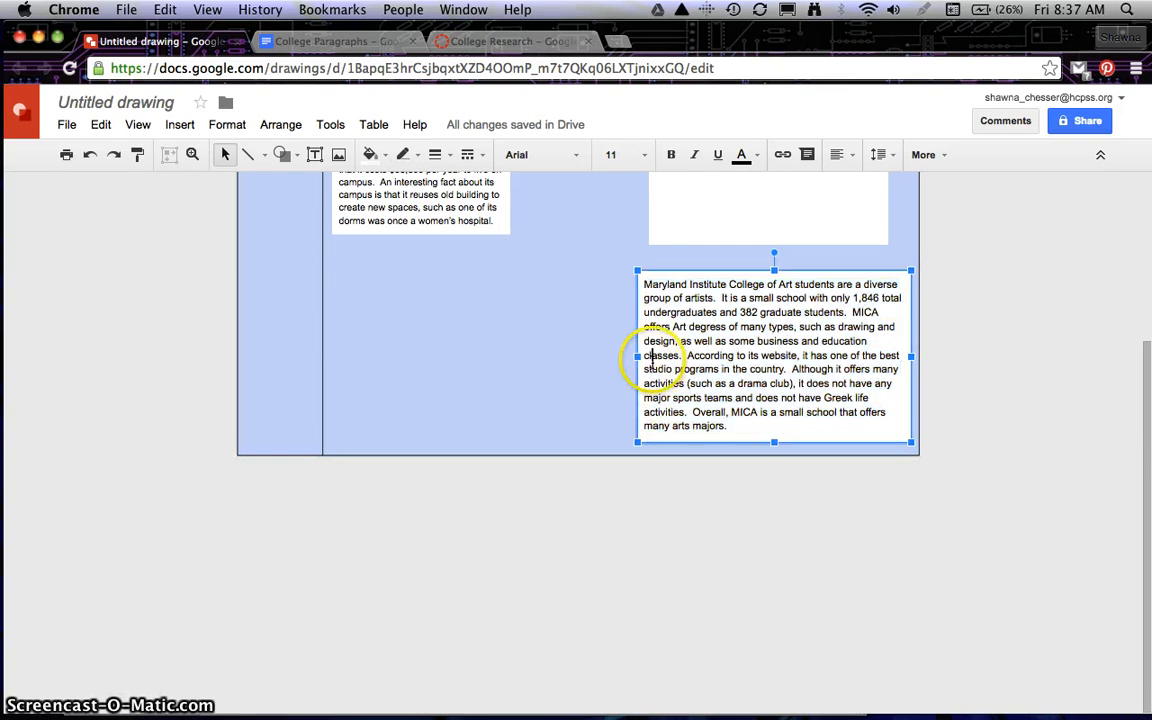
drag(636, 355, 661, 356)
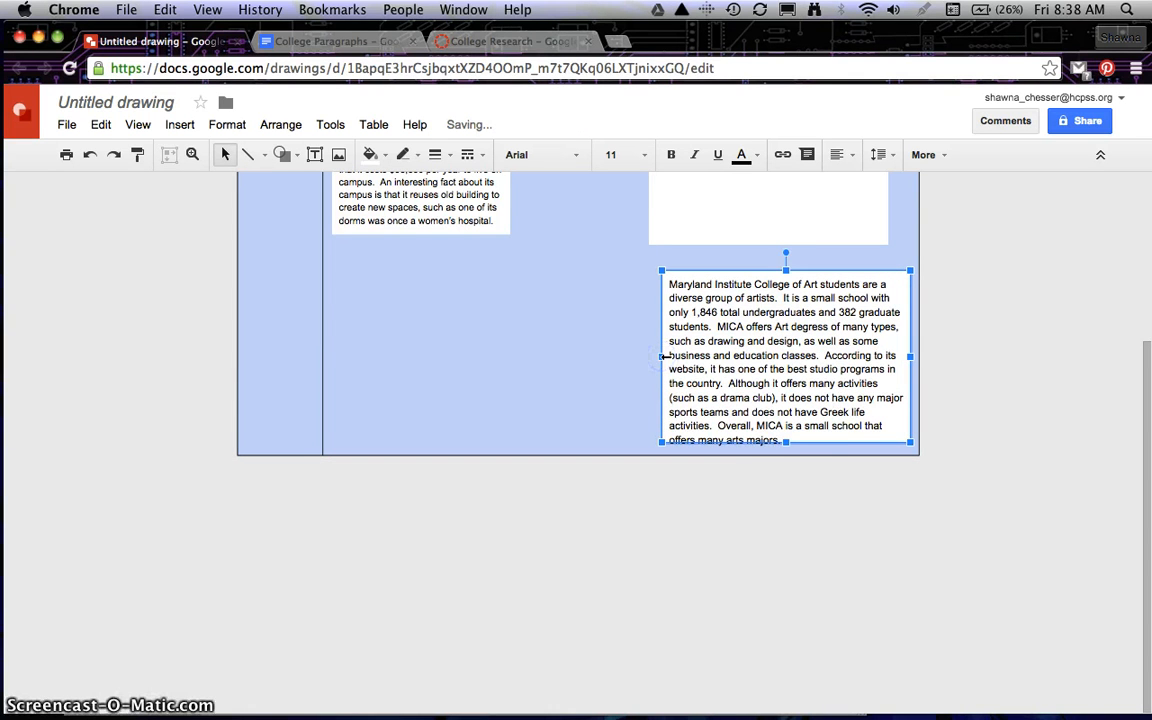
drag(786, 440, 786, 450)
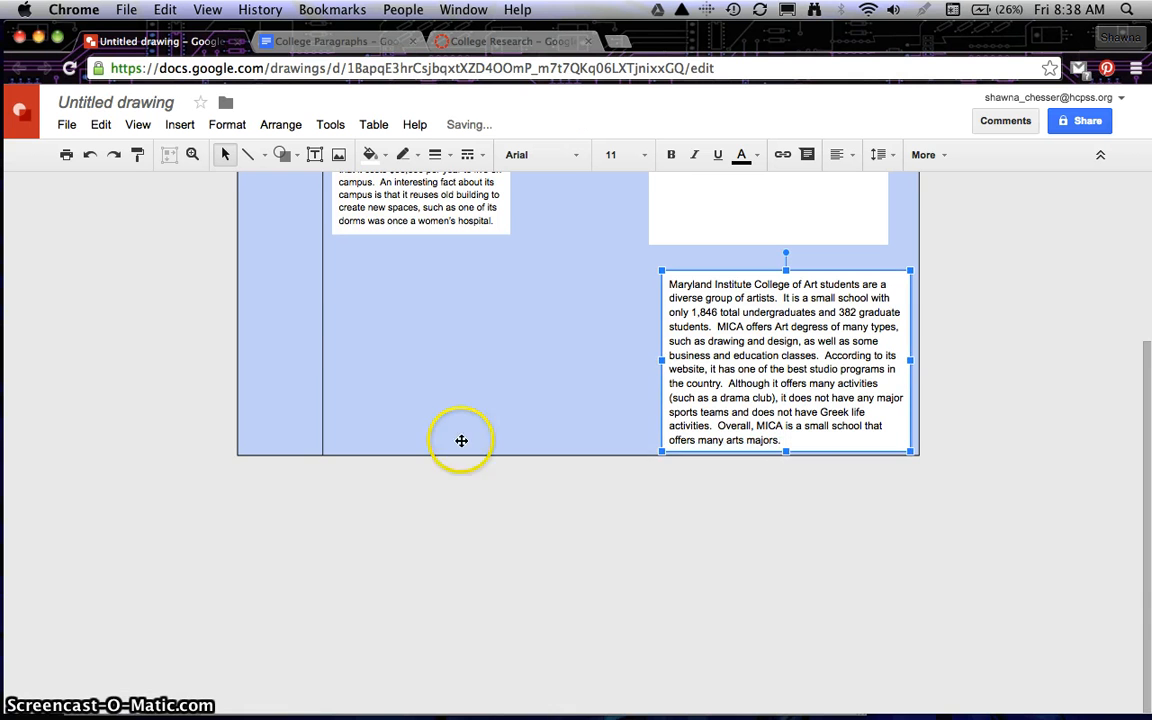
- Copy the third paragraph, about the requirements to apply, from the College Paragraphs document
scroll(661, 650, up, 4)
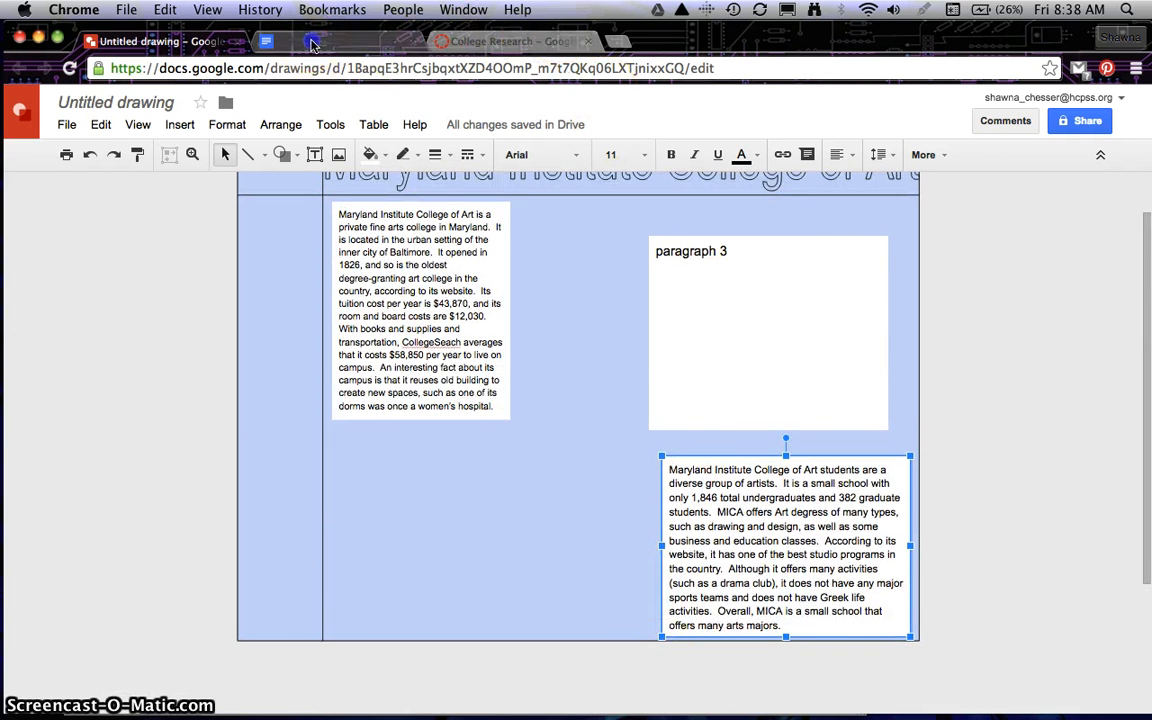
click(385, 44)
scroll(676, 480, down, 5)
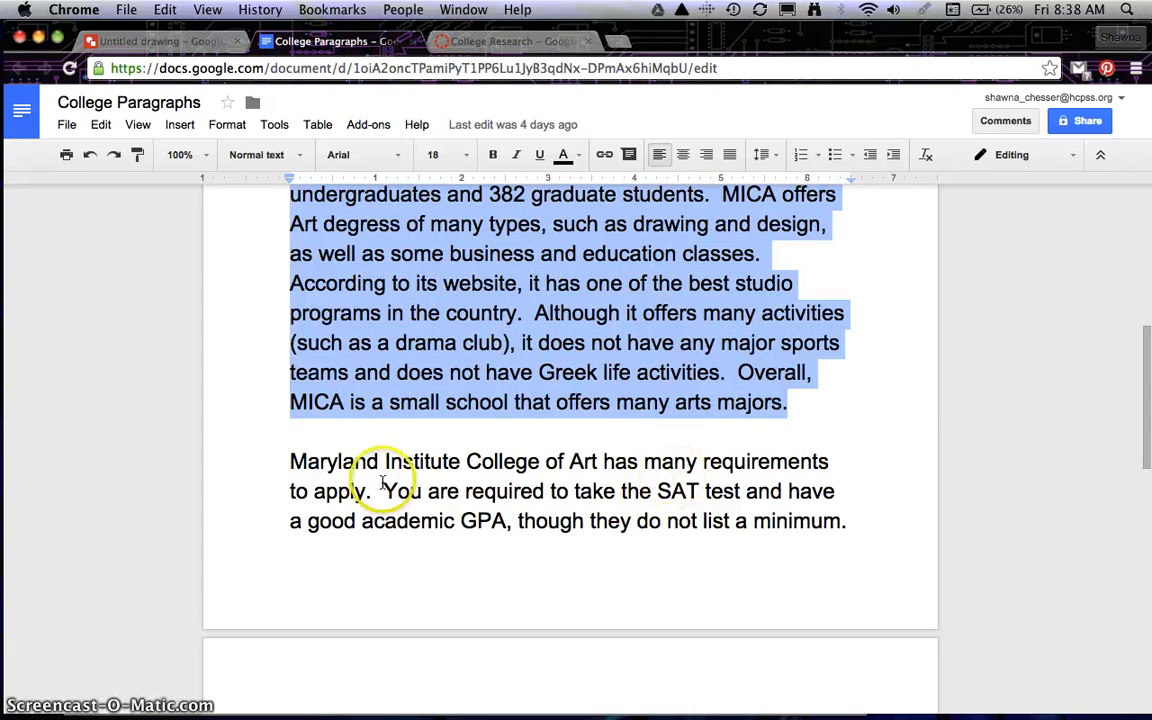
click(329, 462)
drag(286, 461, 681, 638)
key(super+c)
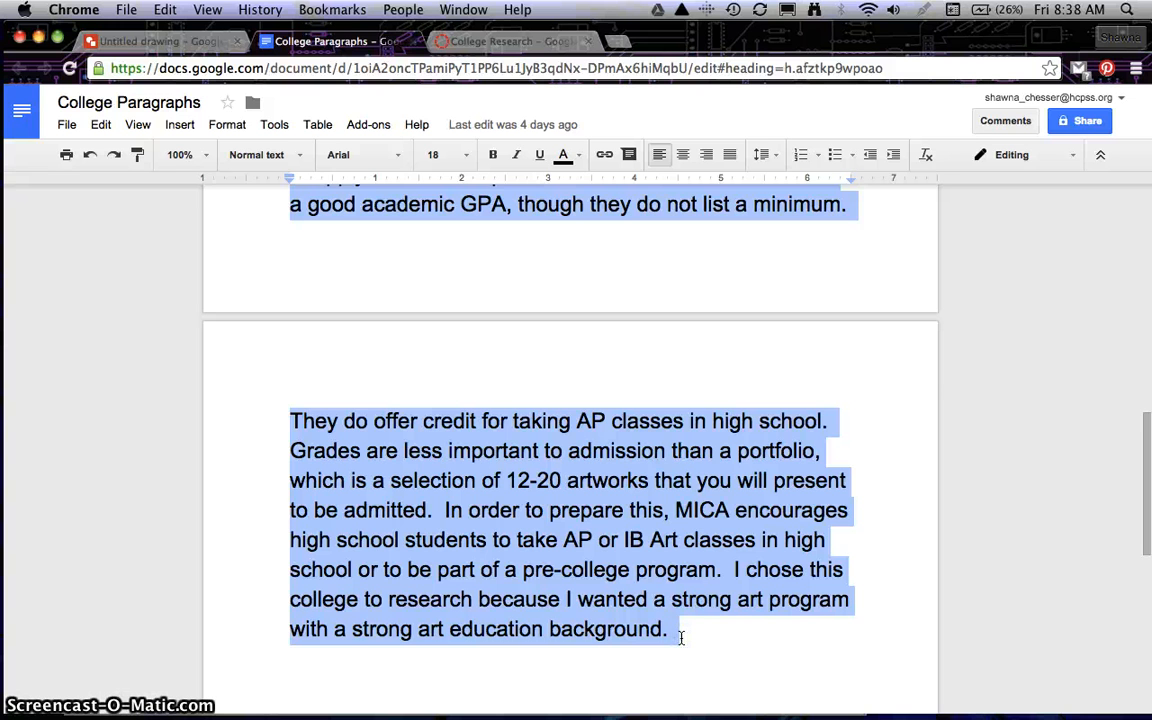
- Replace the "paragraph 3" placeholder text in the poster drawing with the copied application requirements paragraph
click(155, 41)
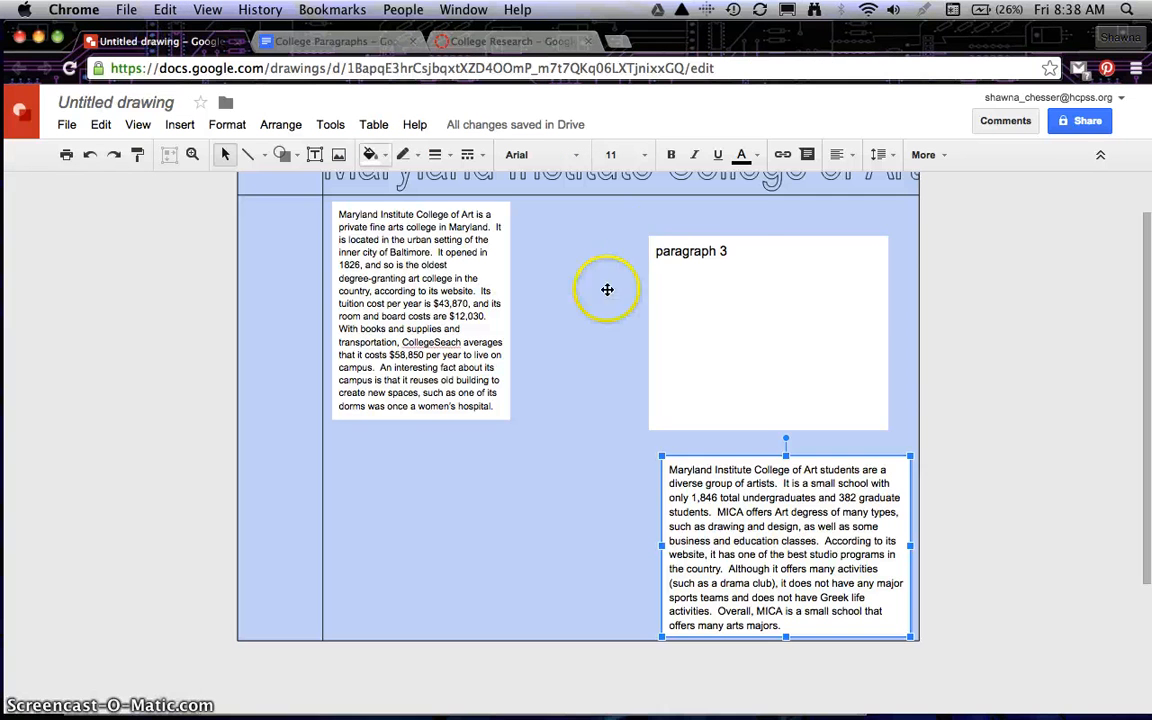
click(709, 263)
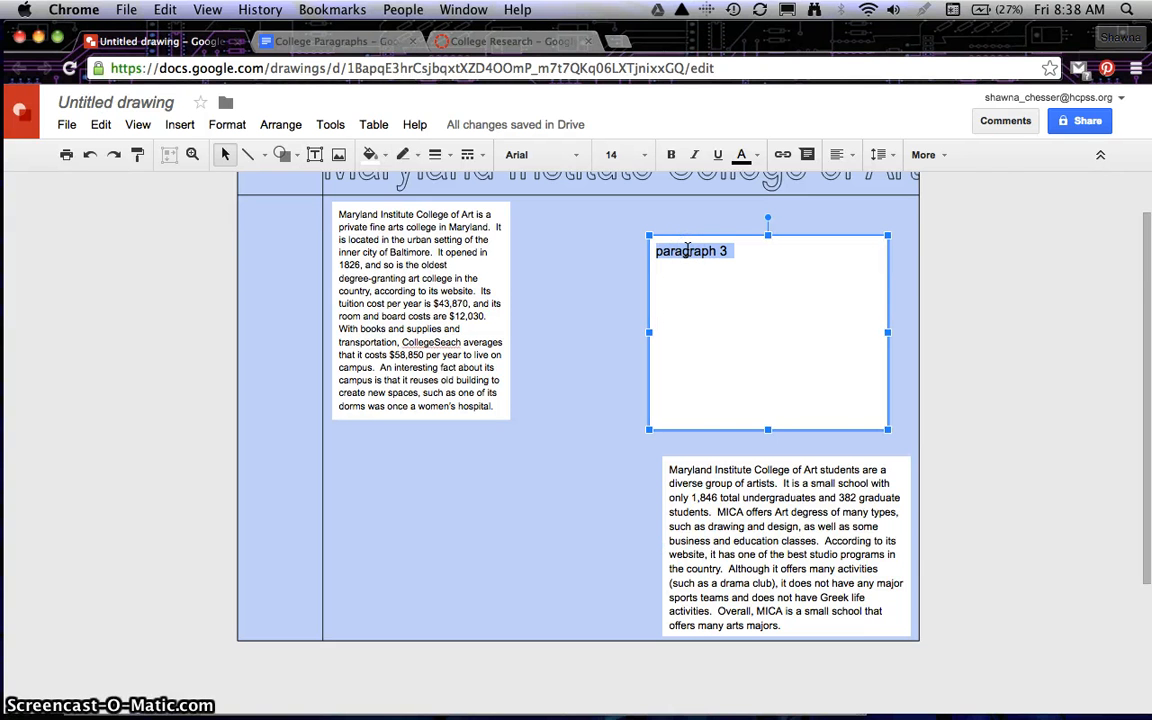
key(super+v)
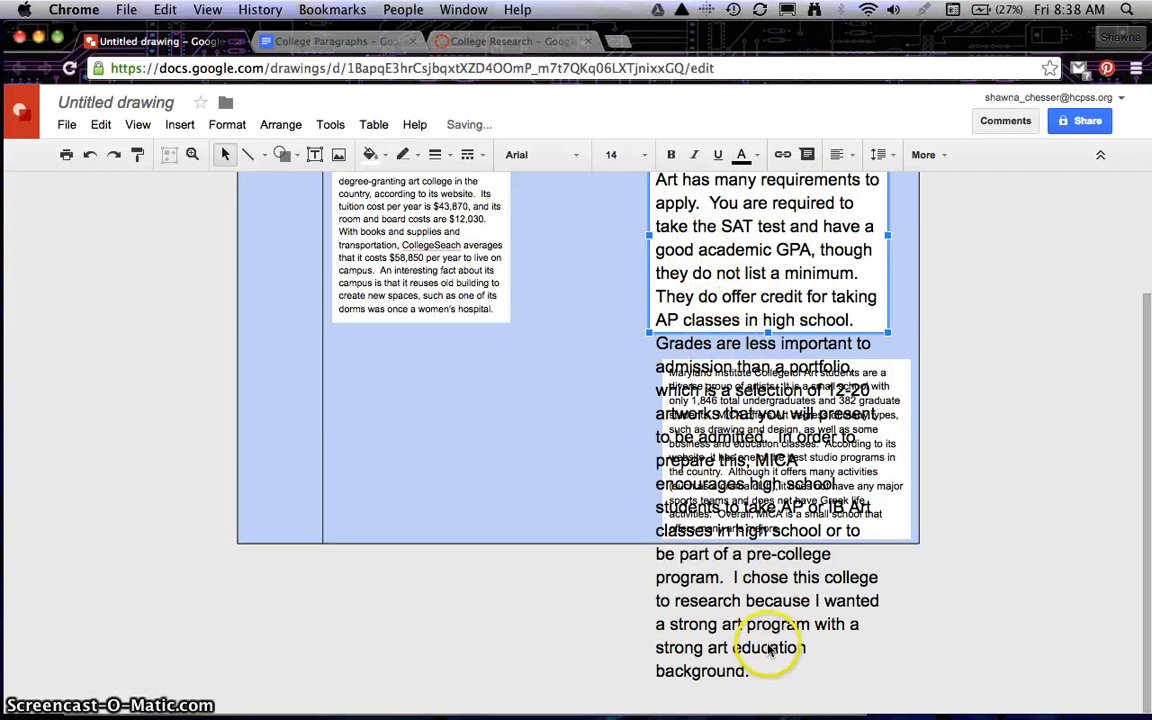
- Set the font size of the entire application requirements paragraph to 9
click(720, 665)
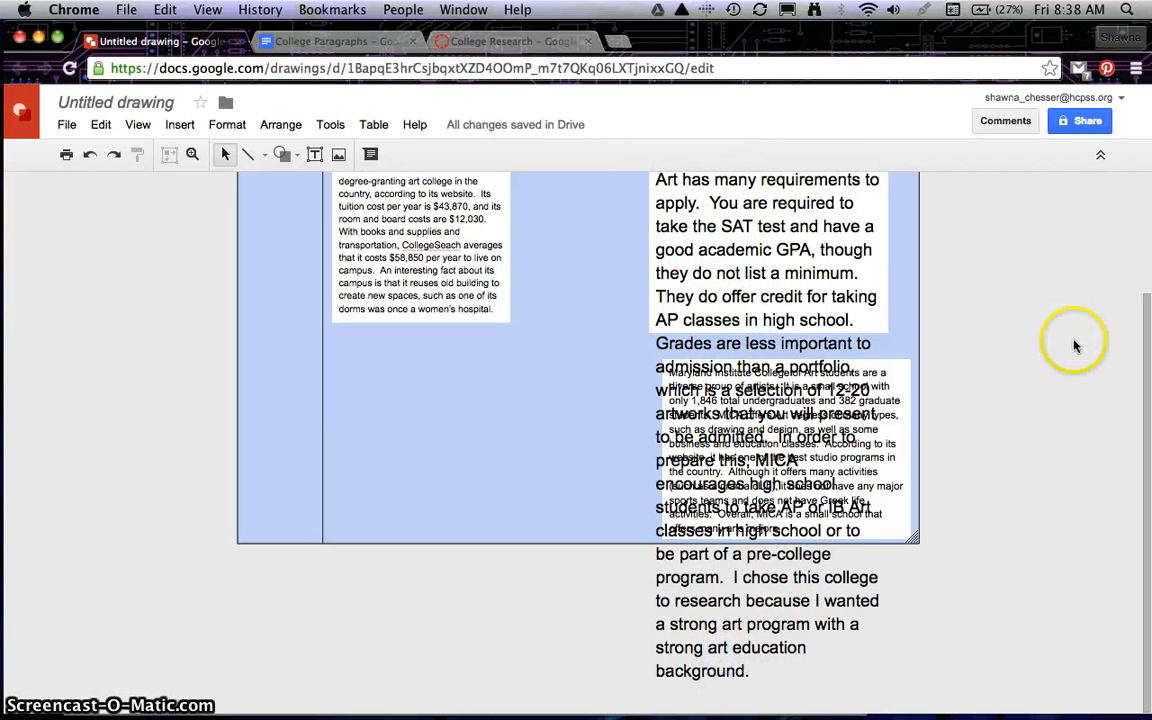
click(778, 252)
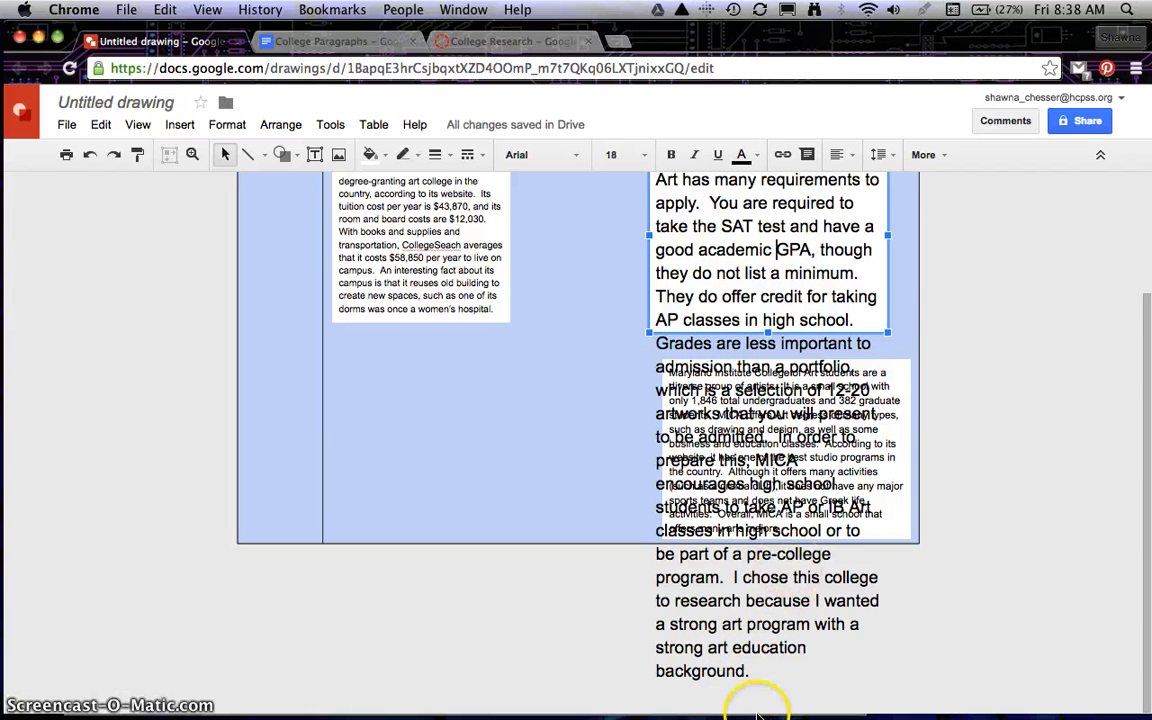
drag(746, 672, 648, 169)
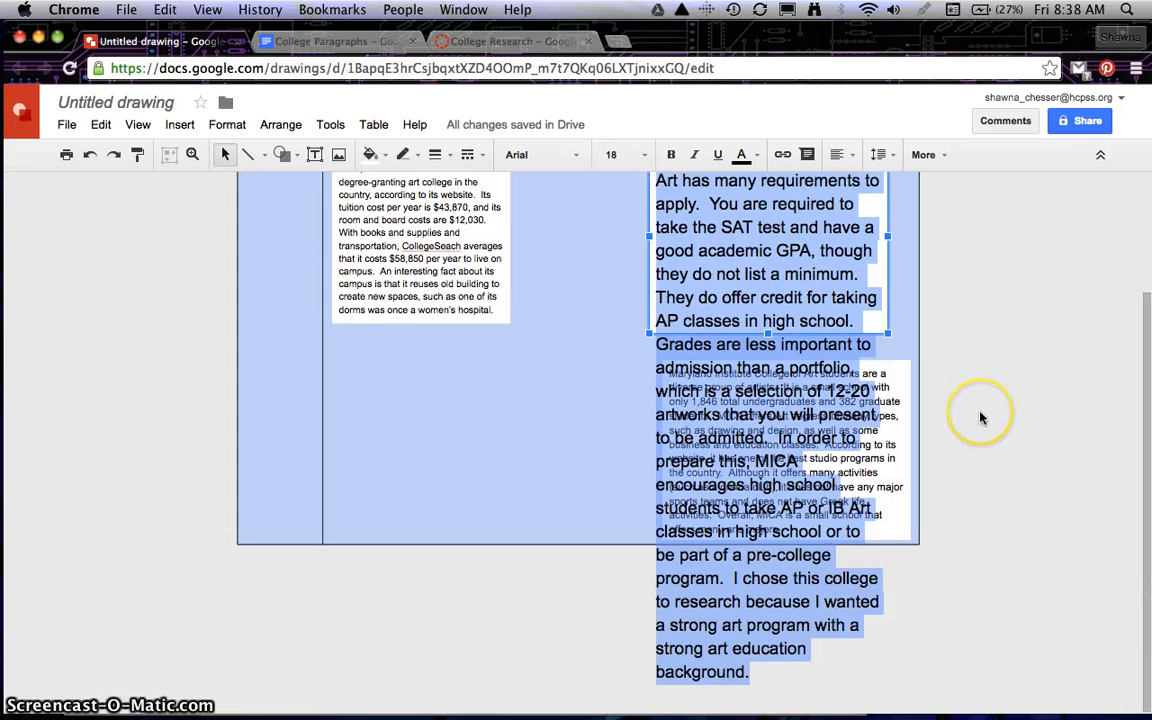
scroll(980, 417, up, 3)
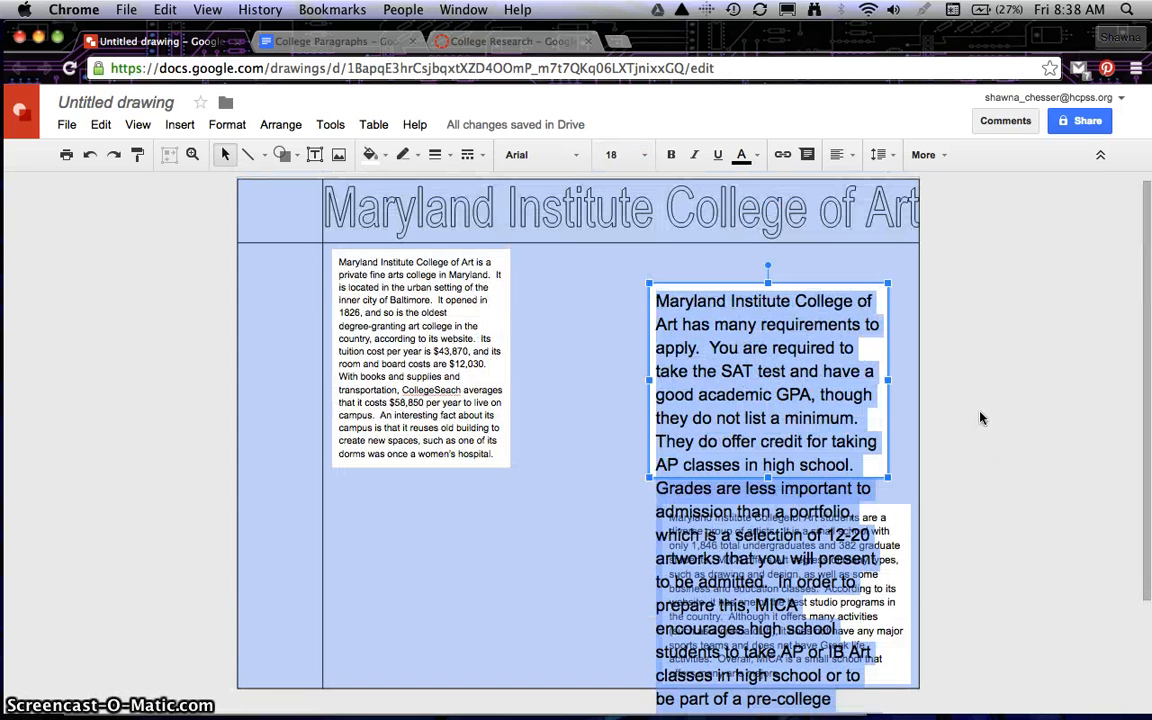
click(644, 154)
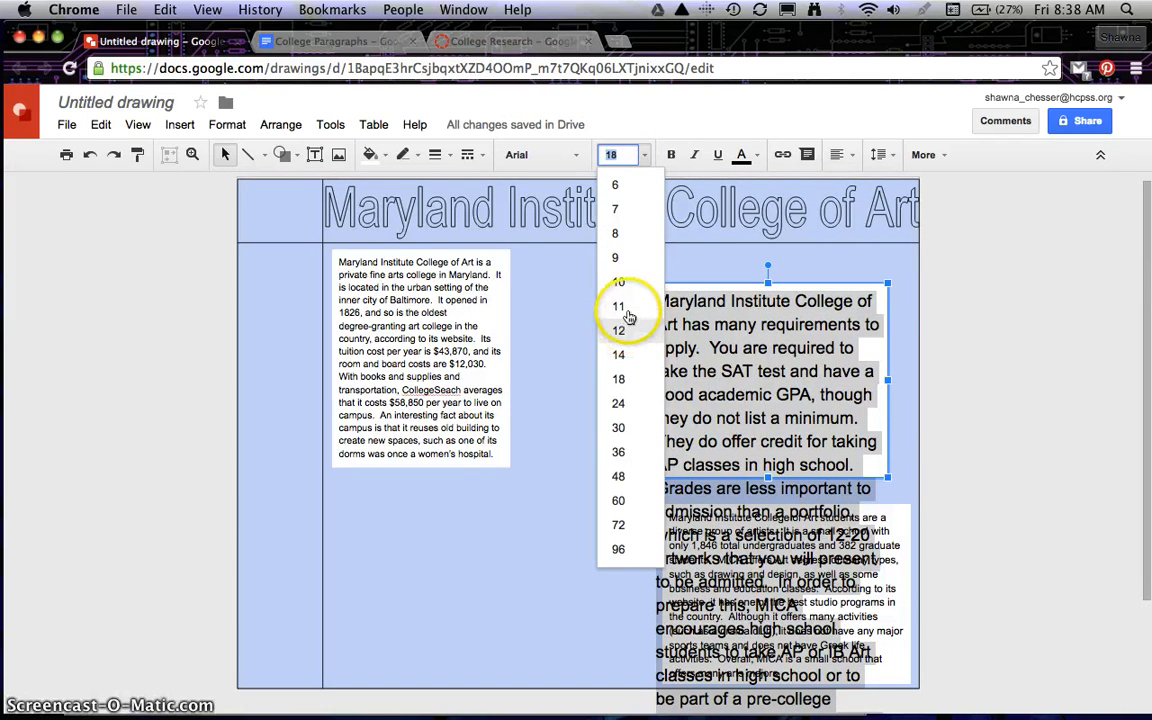
click(618, 258)
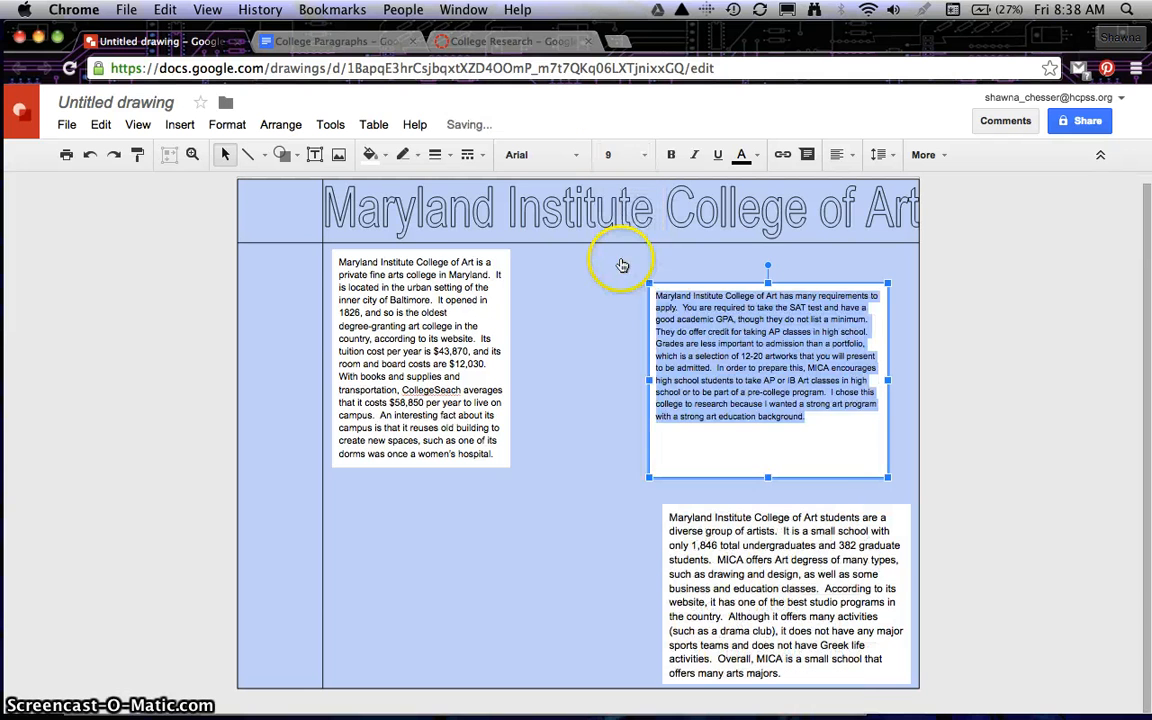
- Narrow the application requirements text box to fit its text and move it below the first paragraph, beside the vertical line
click(861, 437)
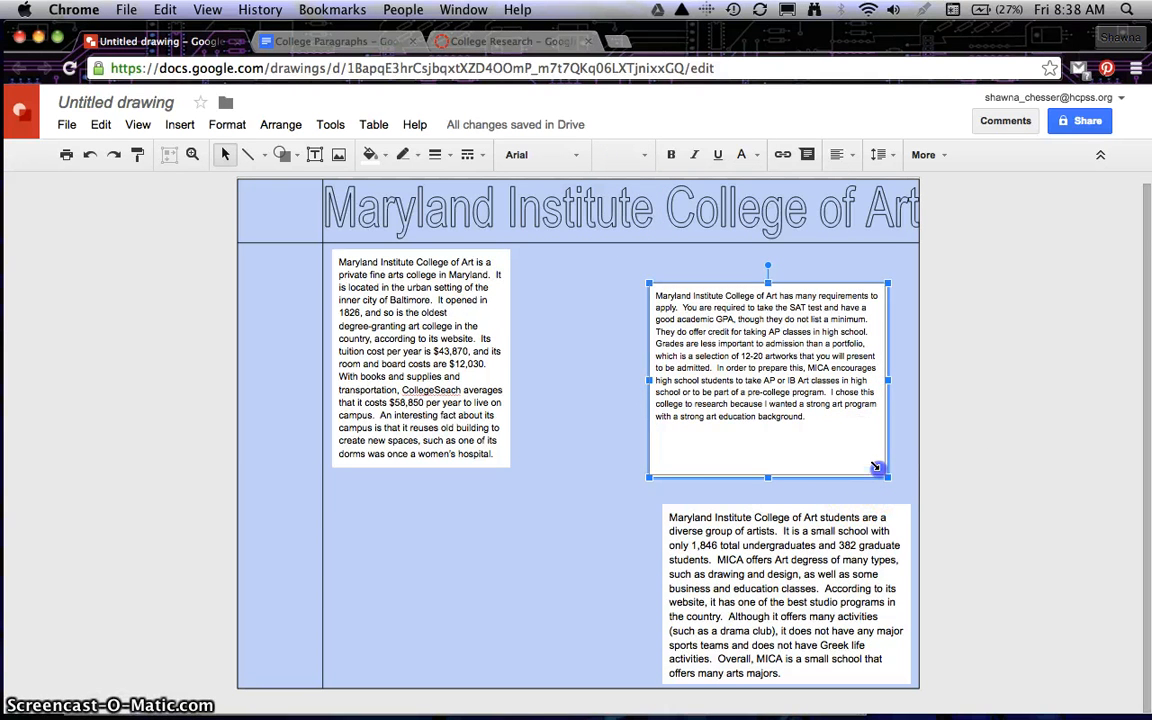
drag(877, 467, 830, 428)
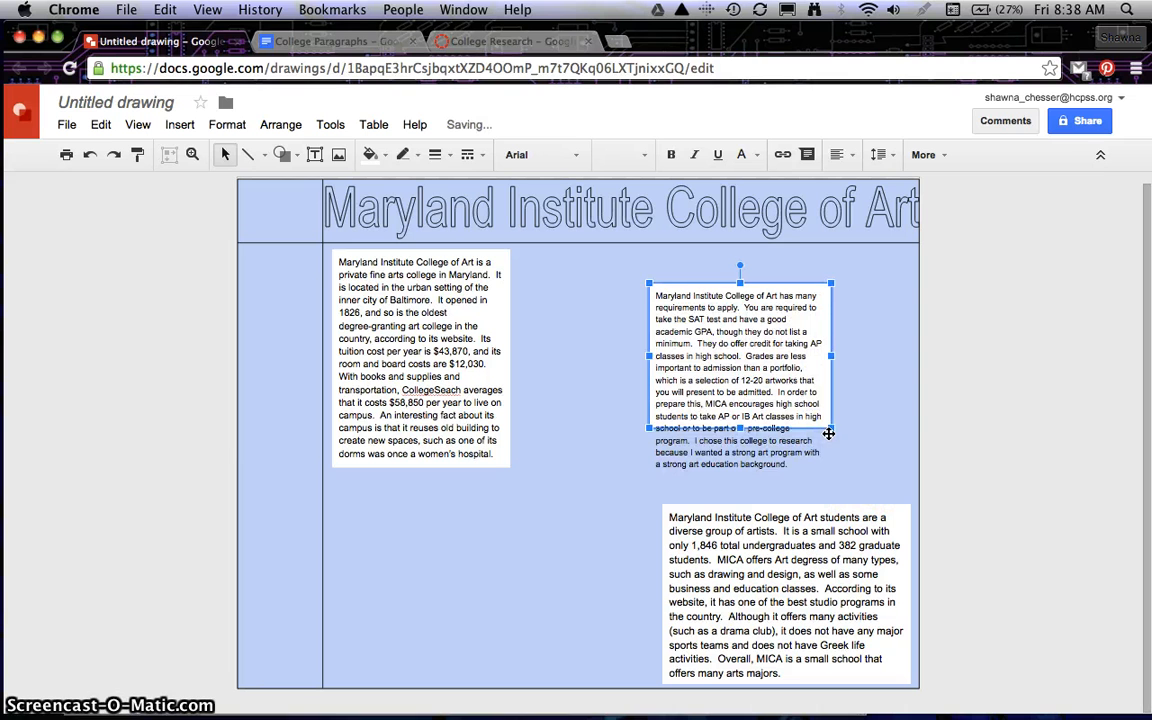
drag(834, 477, 830, 474)
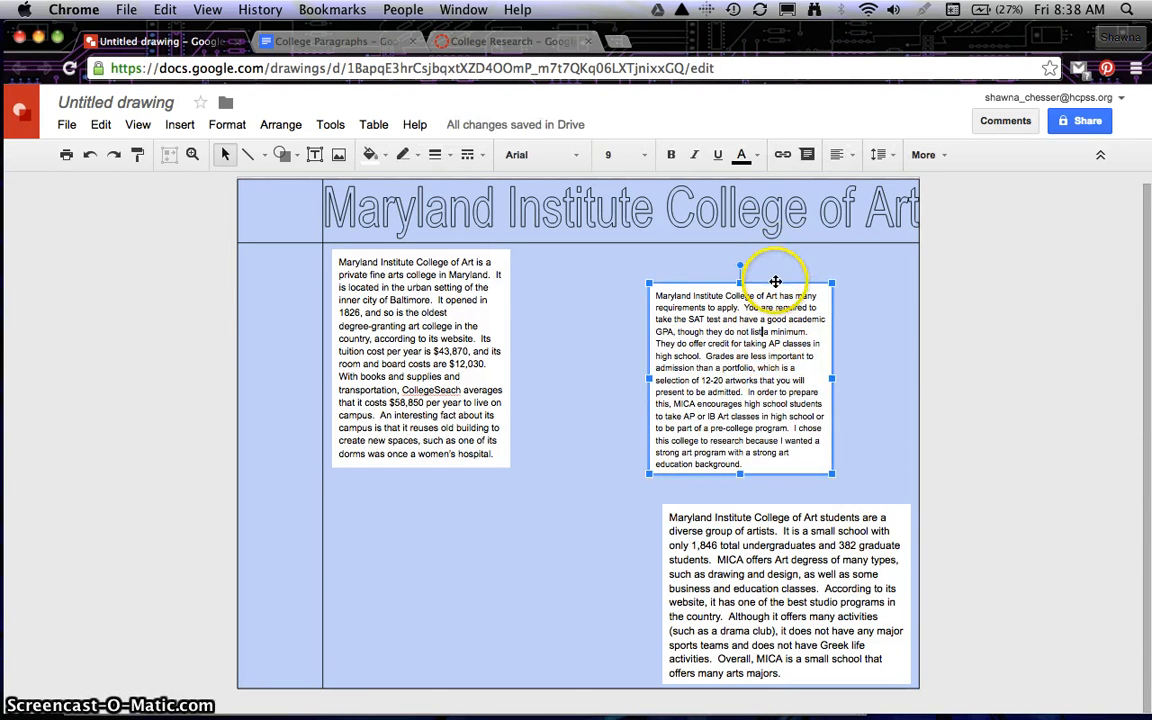
drag(775, 282, 460, 489)
- Make the first paragraph's text box wider and shorter, and set its text to font size 12
click(513, 460)
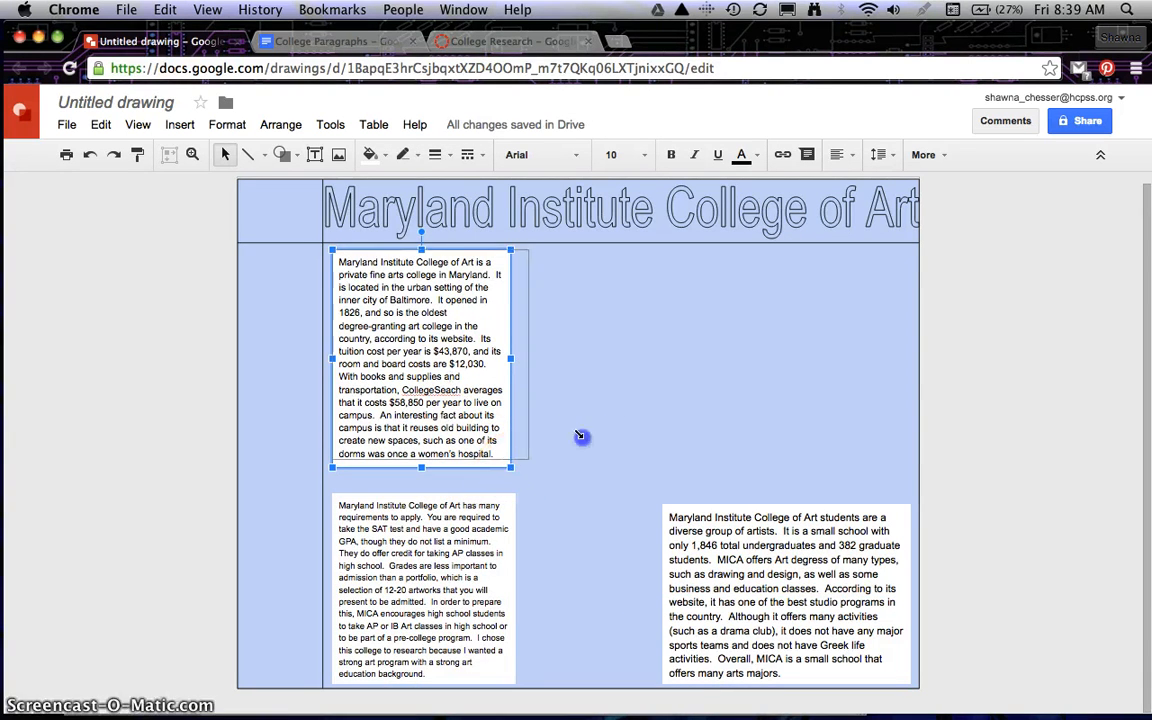
drag(678, 405, 694, 395)
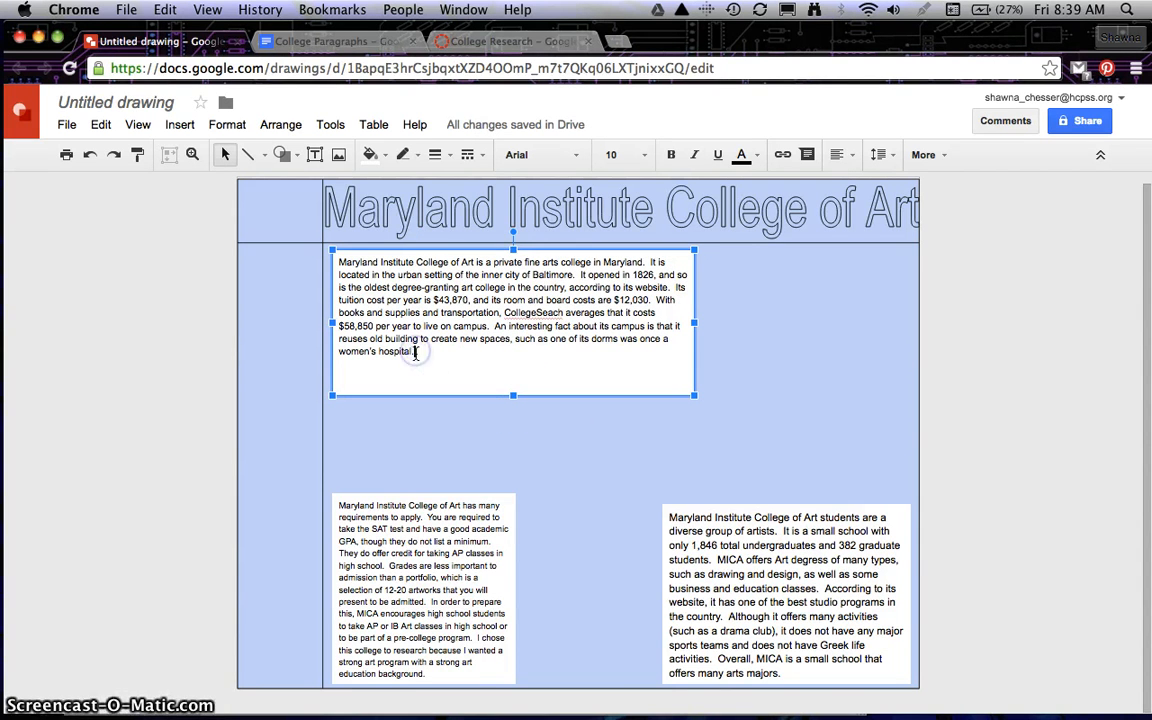
drag(414, 353, 336, 250)
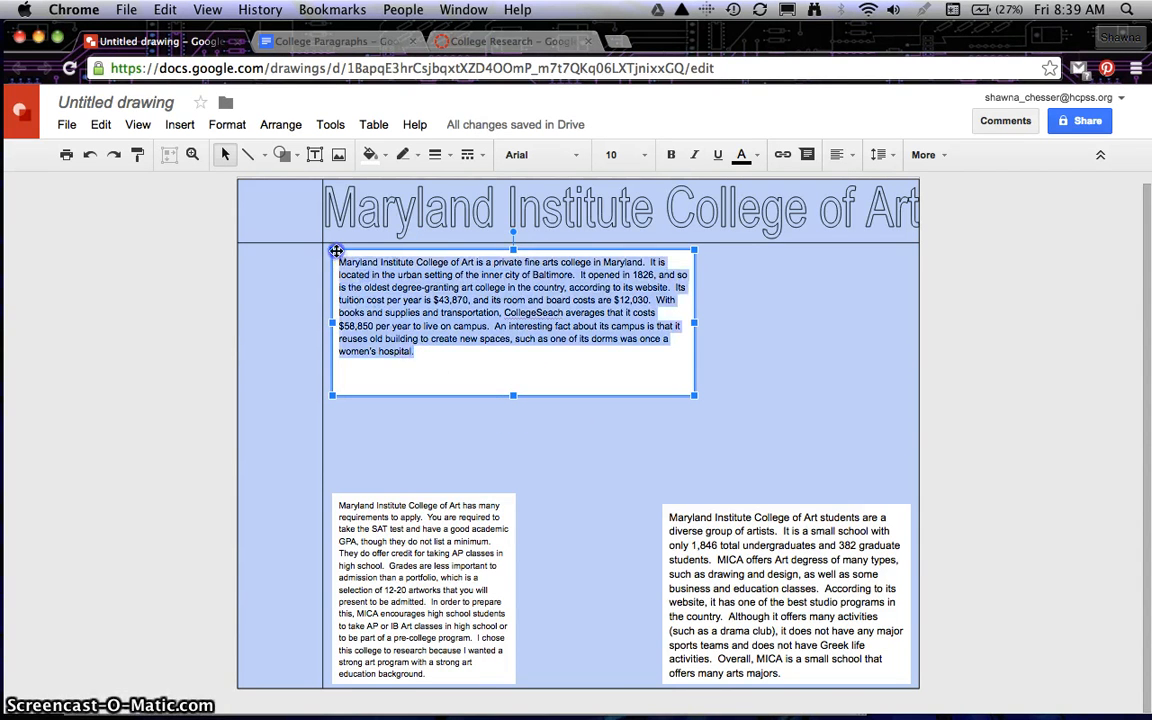
click(645, 155)
click(619, 354)
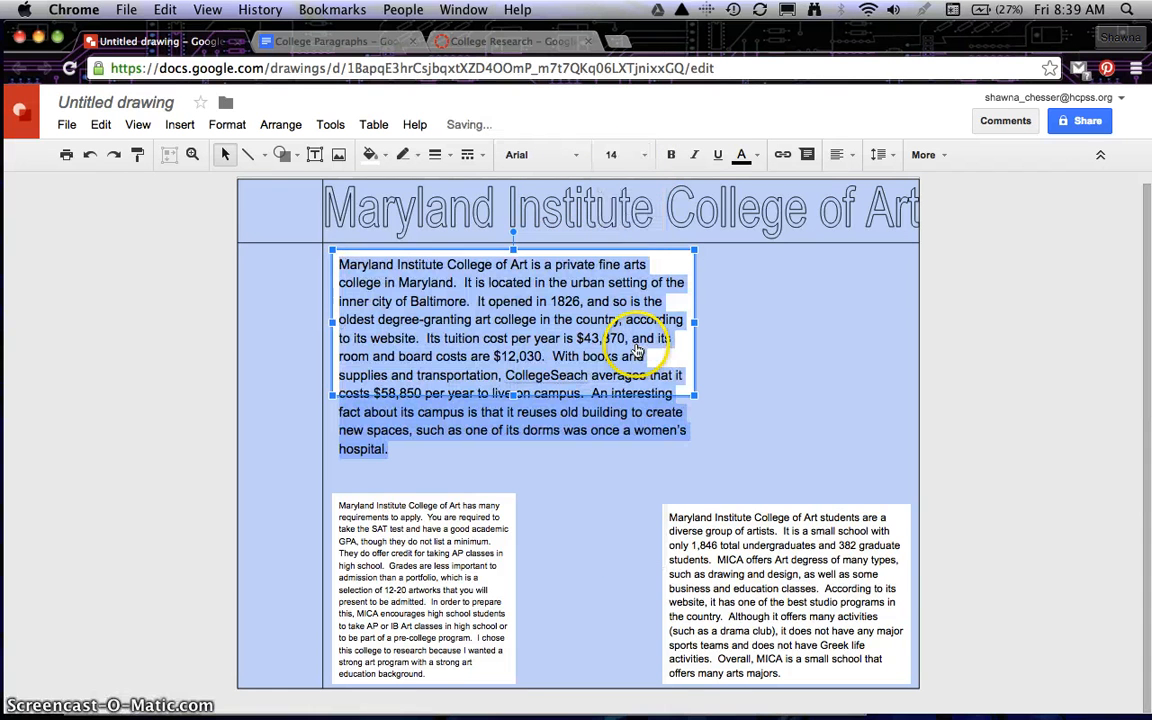
click(641, 158)
click(617, 342)
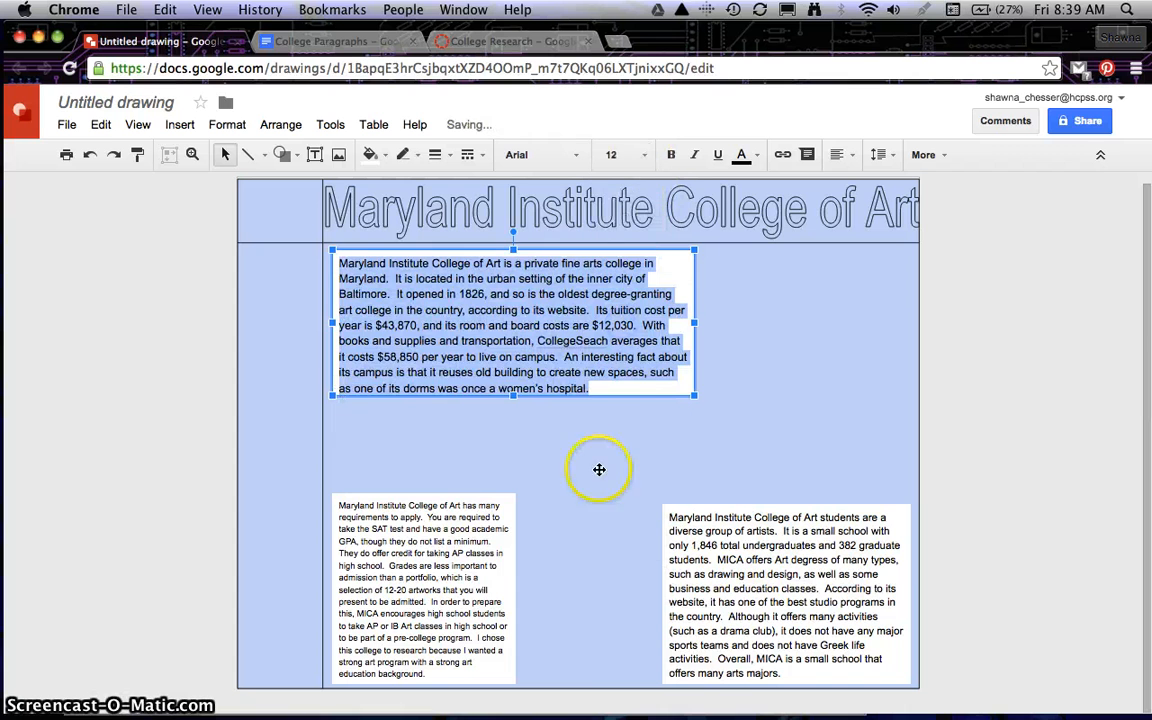
- Move the first paragraph's text box to the poster's right edge, just under the heading
click(623, 430)
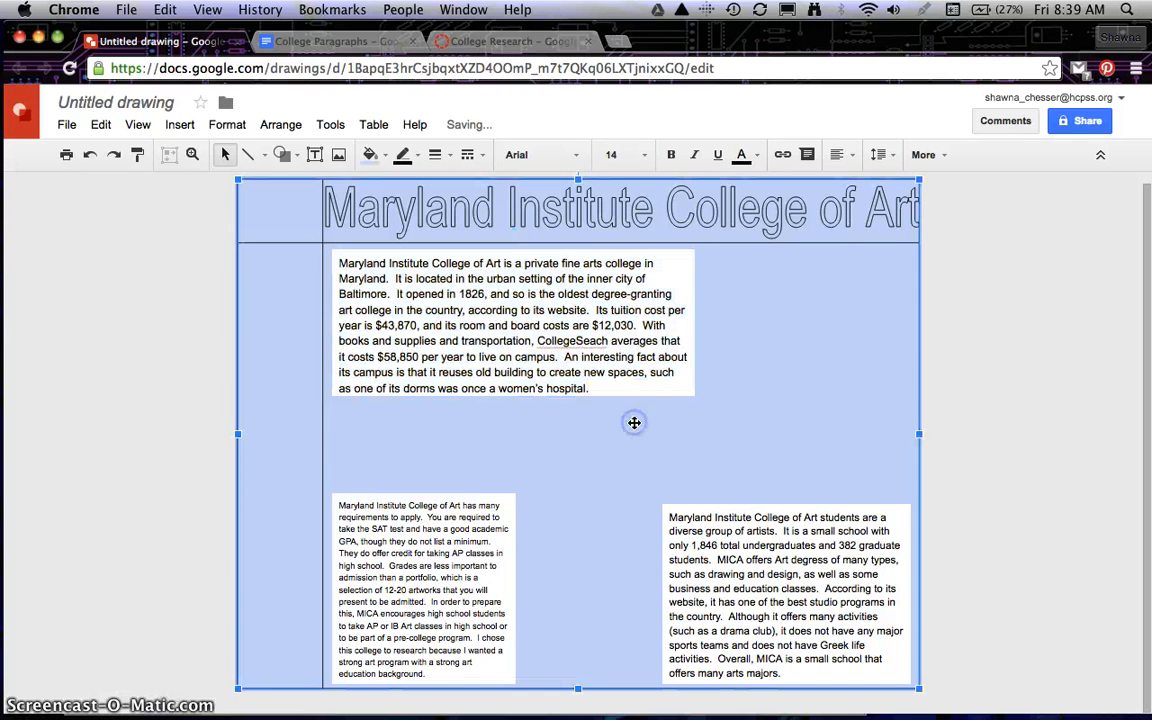
click(597, 436)
click(537, 310)
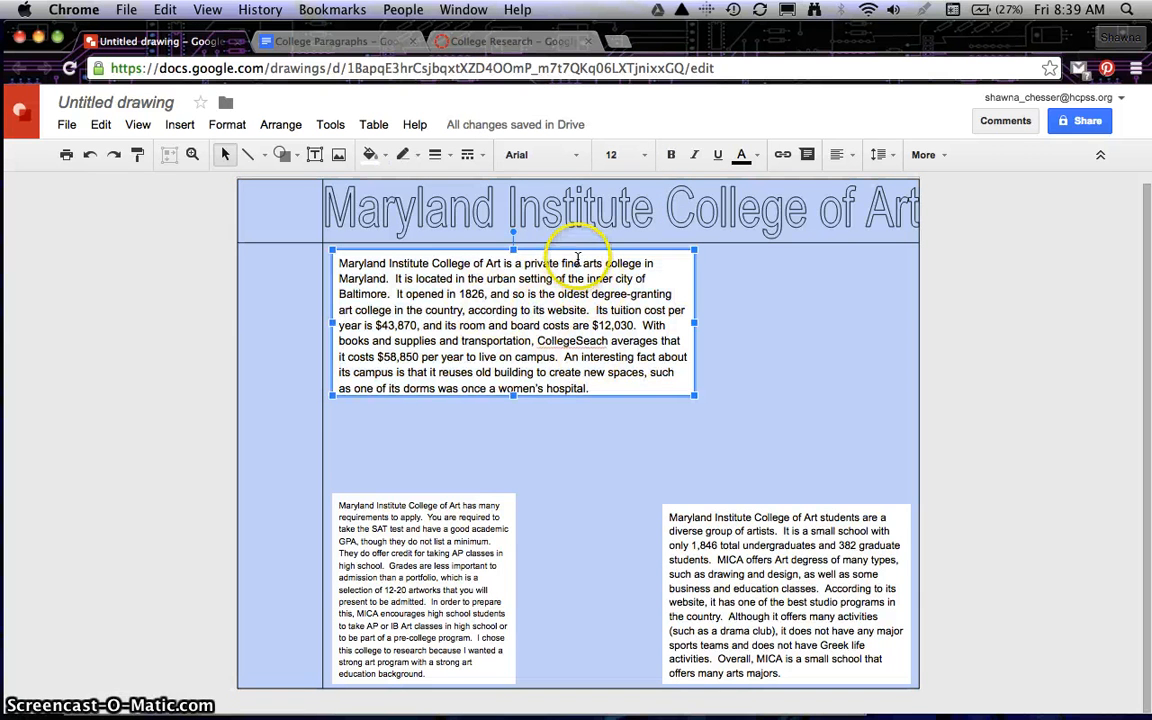
drag(626, 250, 787, 253)
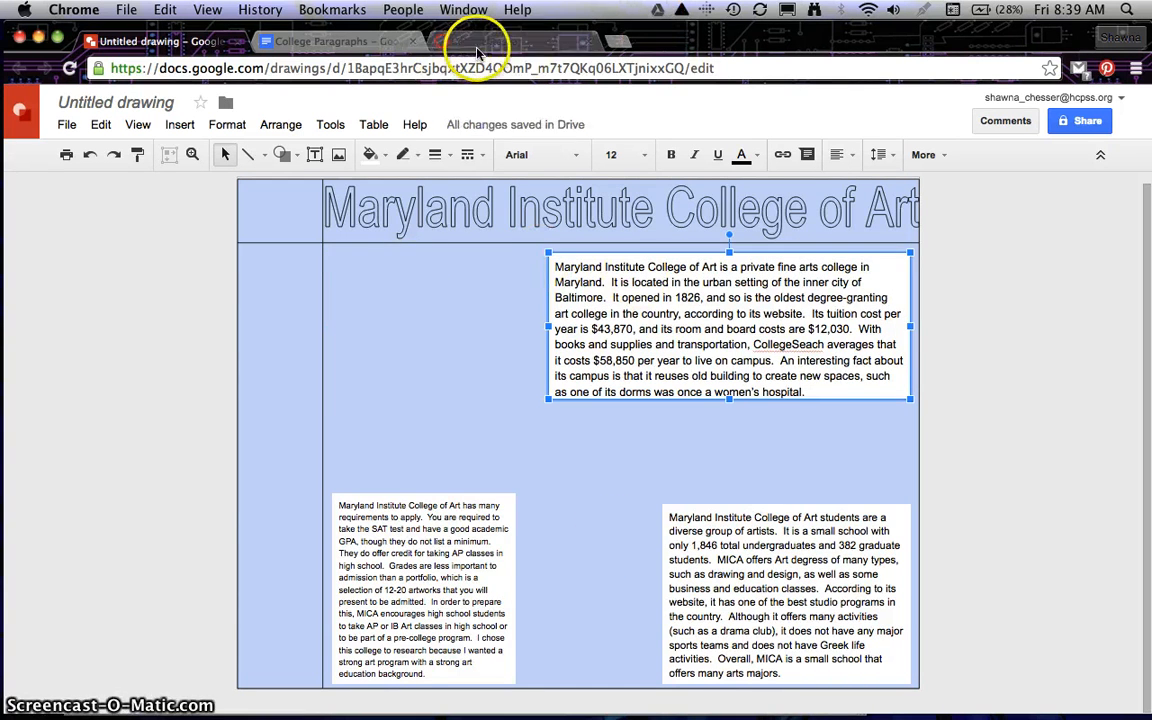
- Review the poster rubric on the College Research assignment page for the required paragraphs, images, captions and citations
click(476, 42)
scroll(218, 473, down, 3)
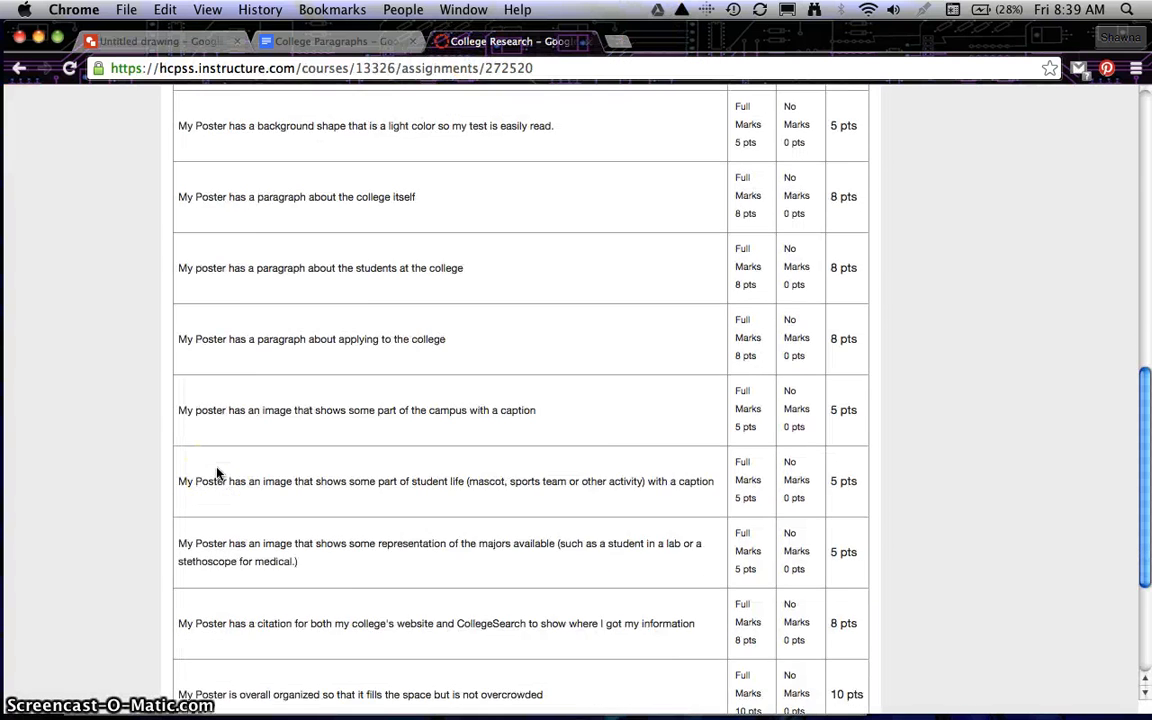
scroll(218, 473, down, 1)
click(268, 152)
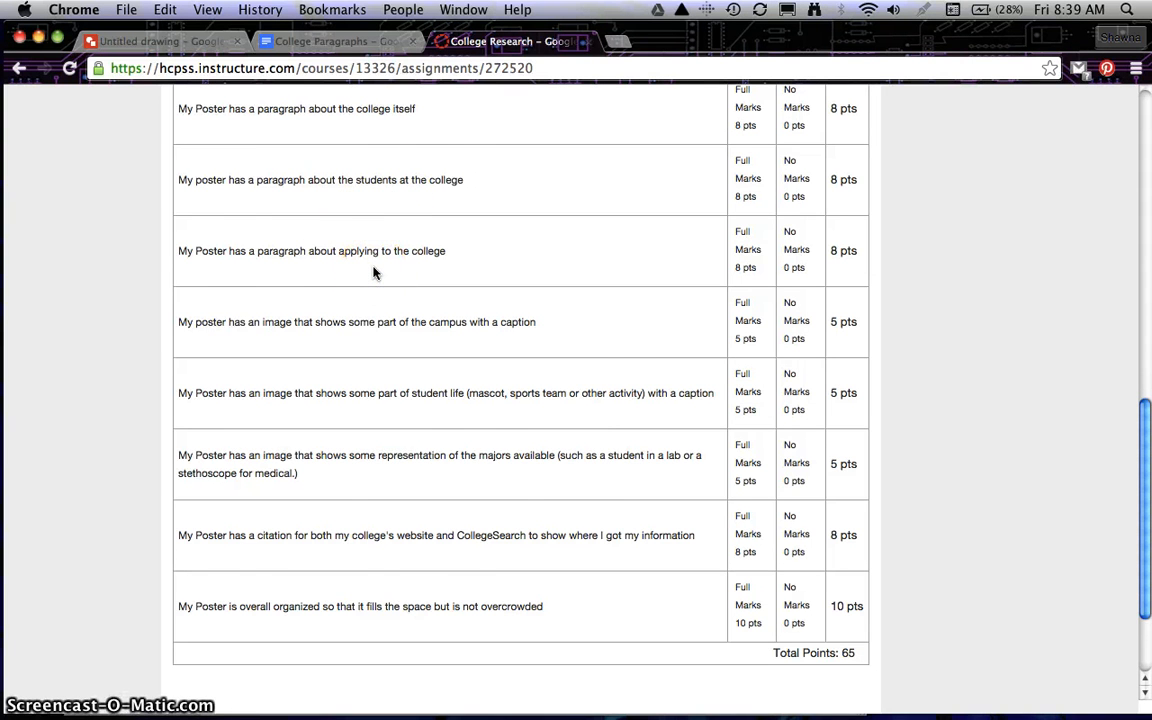
scroll(374, 273, down, 2)
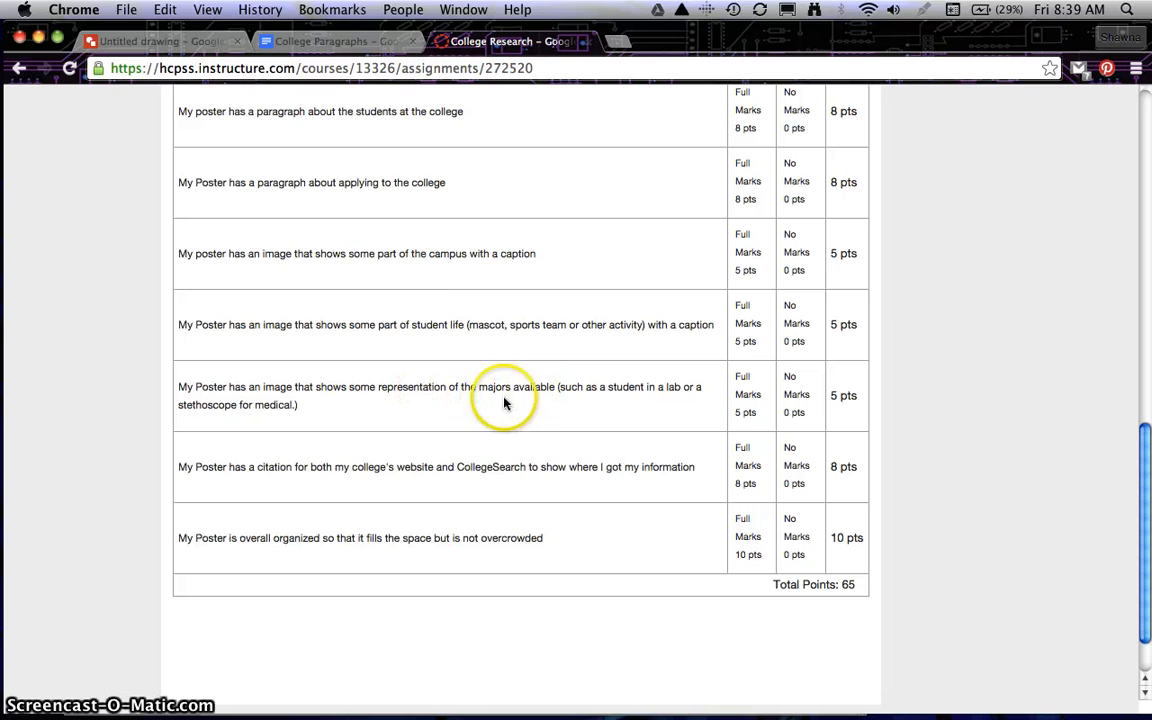
- Open mica.edu in a new browser tab and look over the college's home page for campus images
click(322, 42)
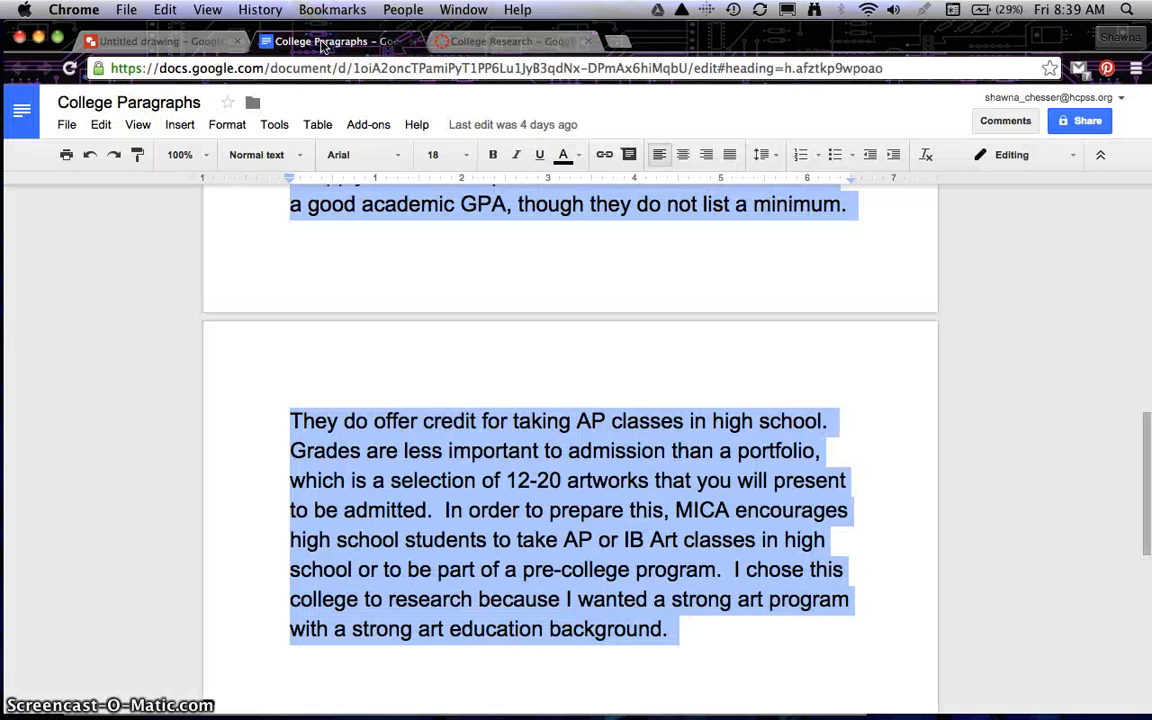
click(617, 42)
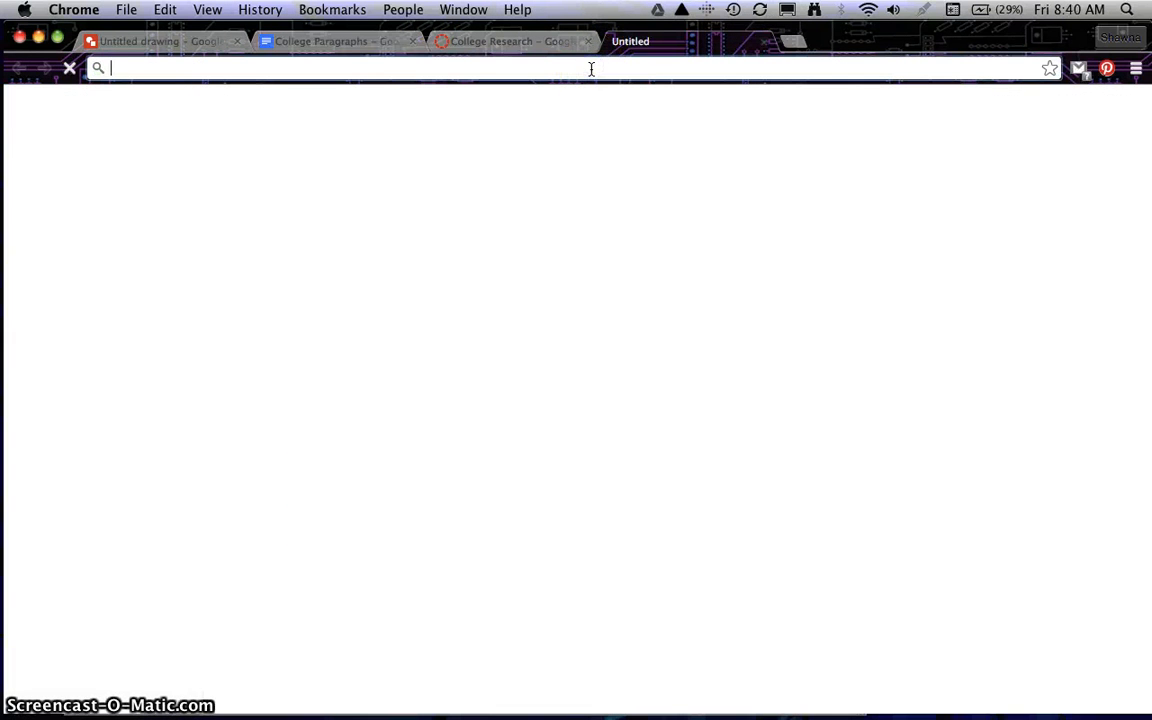
text(mica.edu)
key(Return)
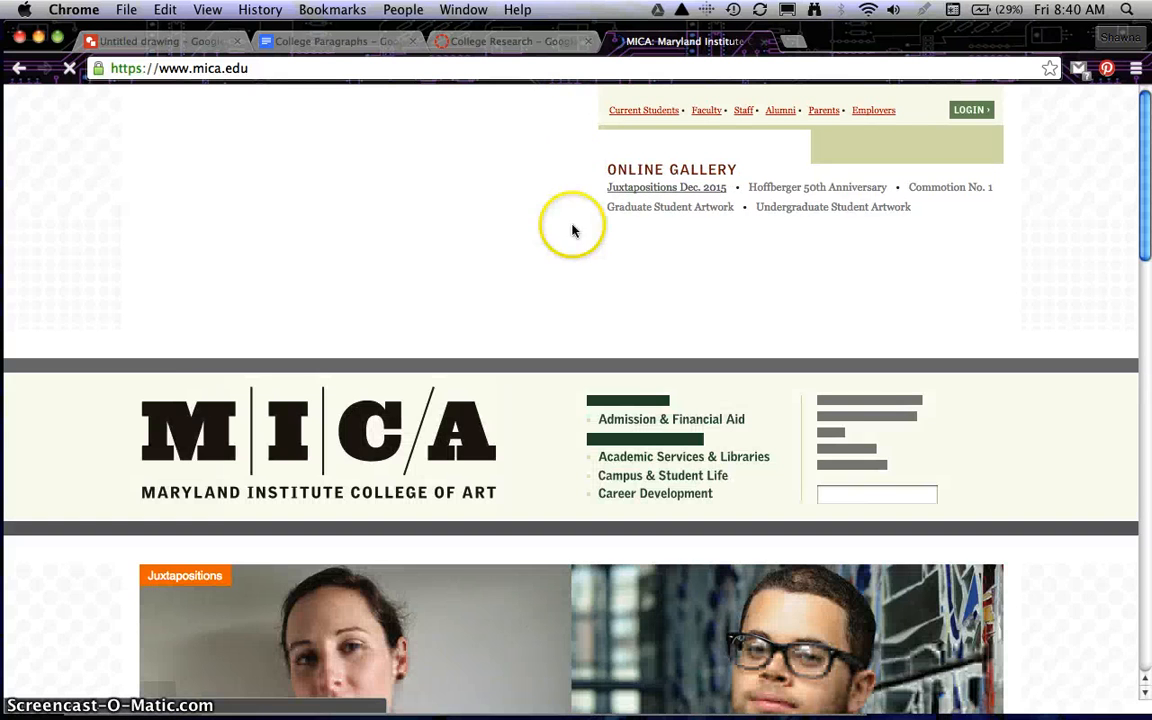
scroll(572, 265, down, 3)
scroll(572, 268, down, 5)
scroll(572, 268, up, 5)
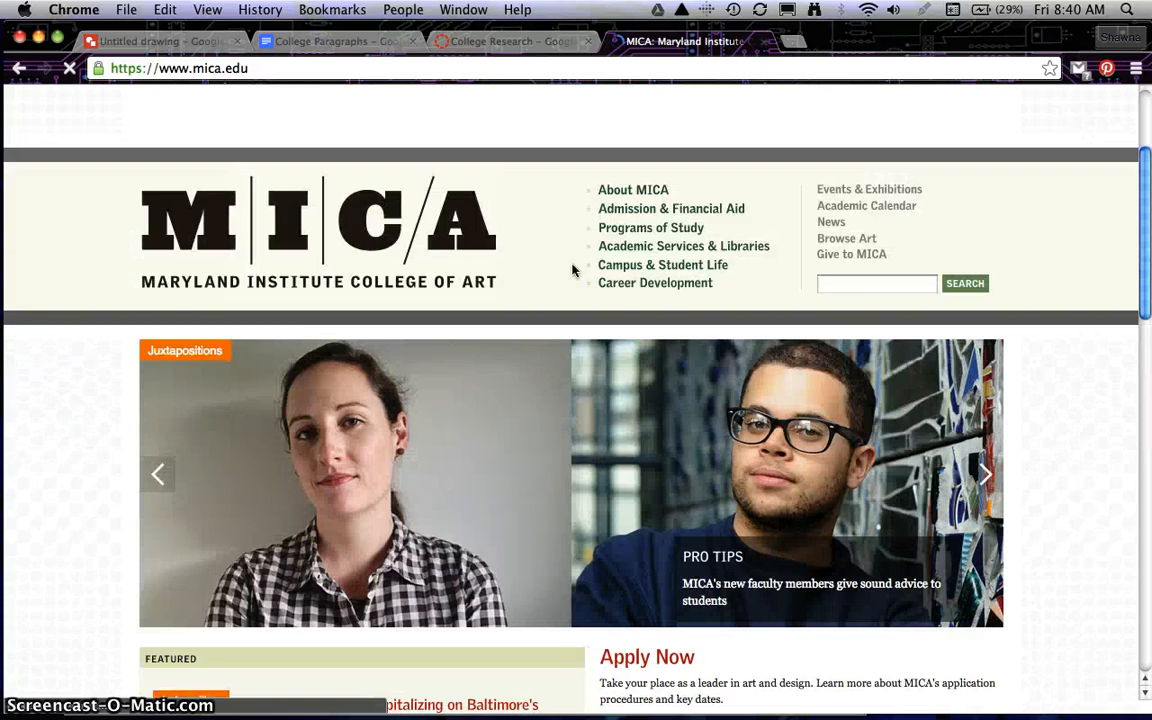
scroll(574, 266, up, 3)
- Open the About MICA page and examine it for images that could be used on the poster
click(632, 334)
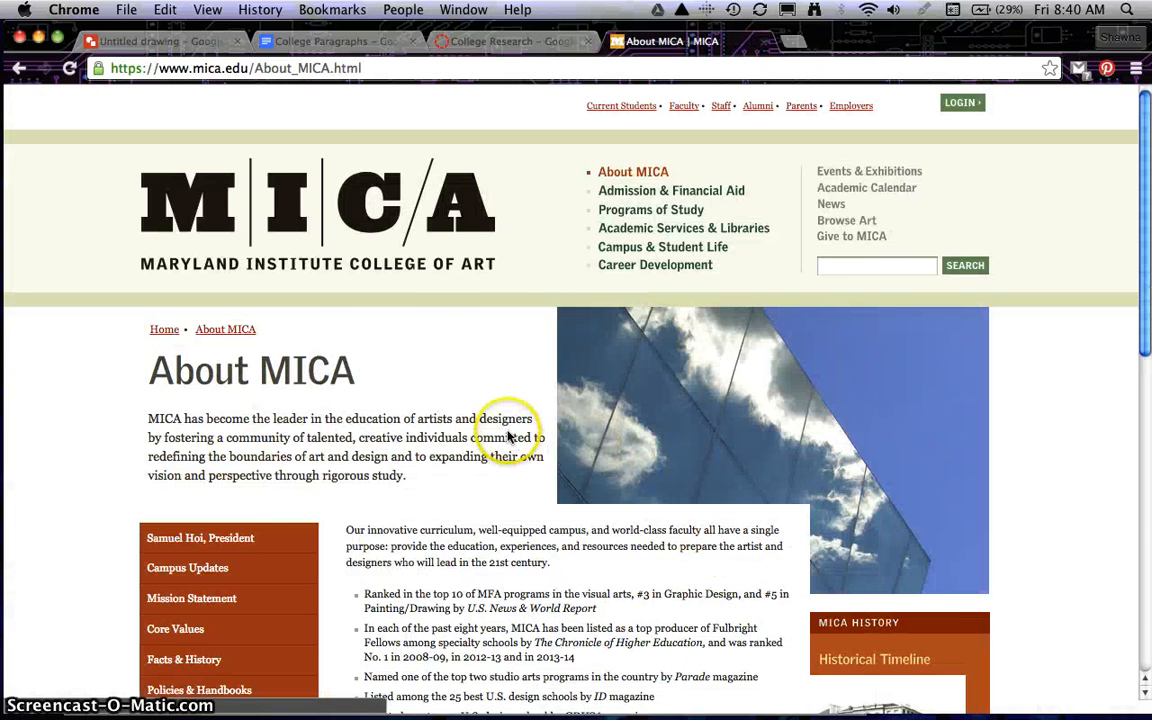
scroll(507, 427, down, 5)
scroll(599, 393, down, 4)
scroll(599, 393, up, 2)
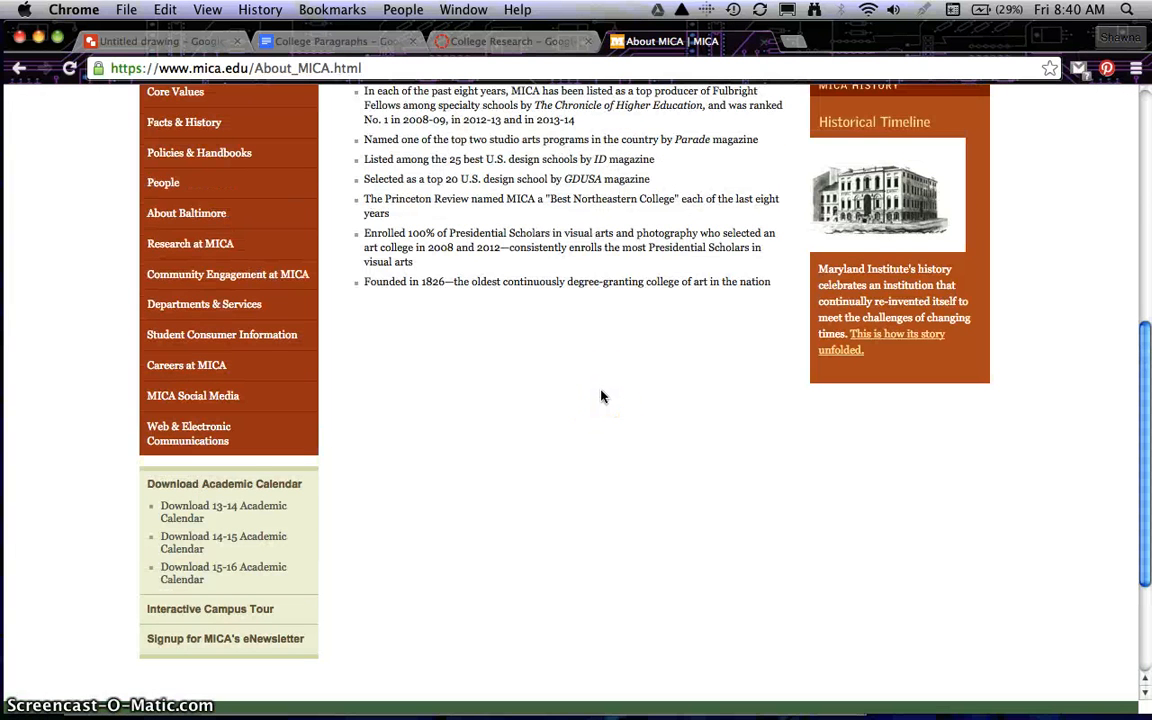
scroll(599, 393, down, 1)
scroll(601, 397, down, 1)
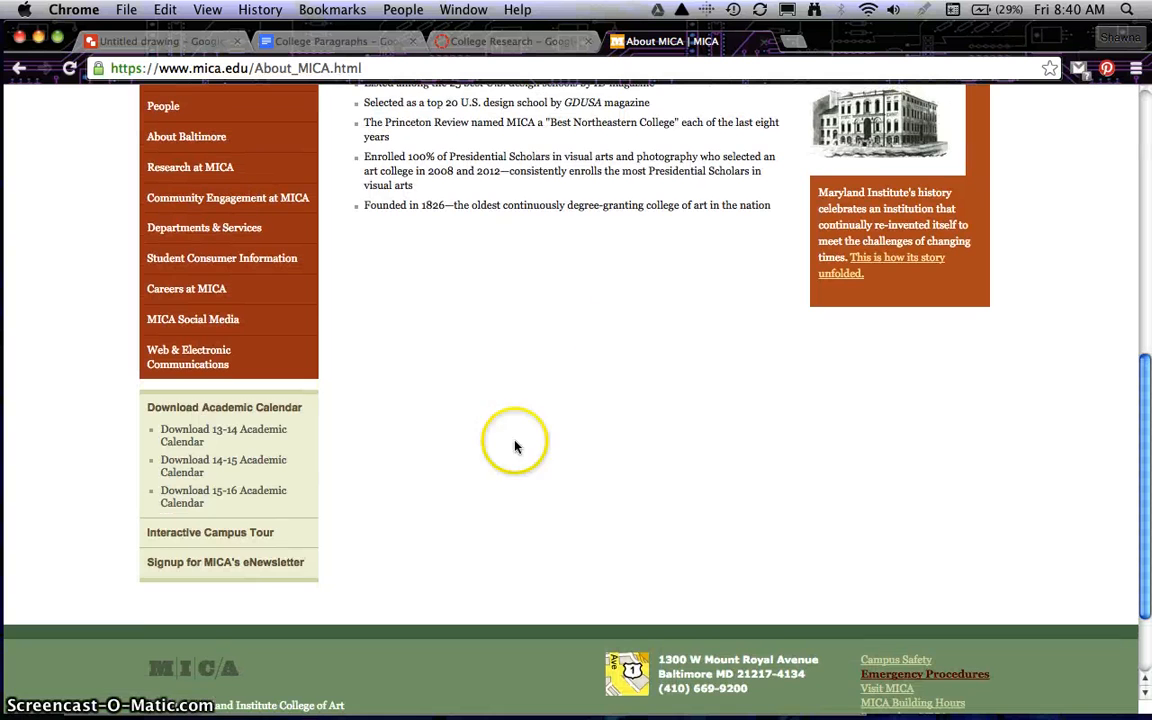
scroll(461, 449, up, 10)
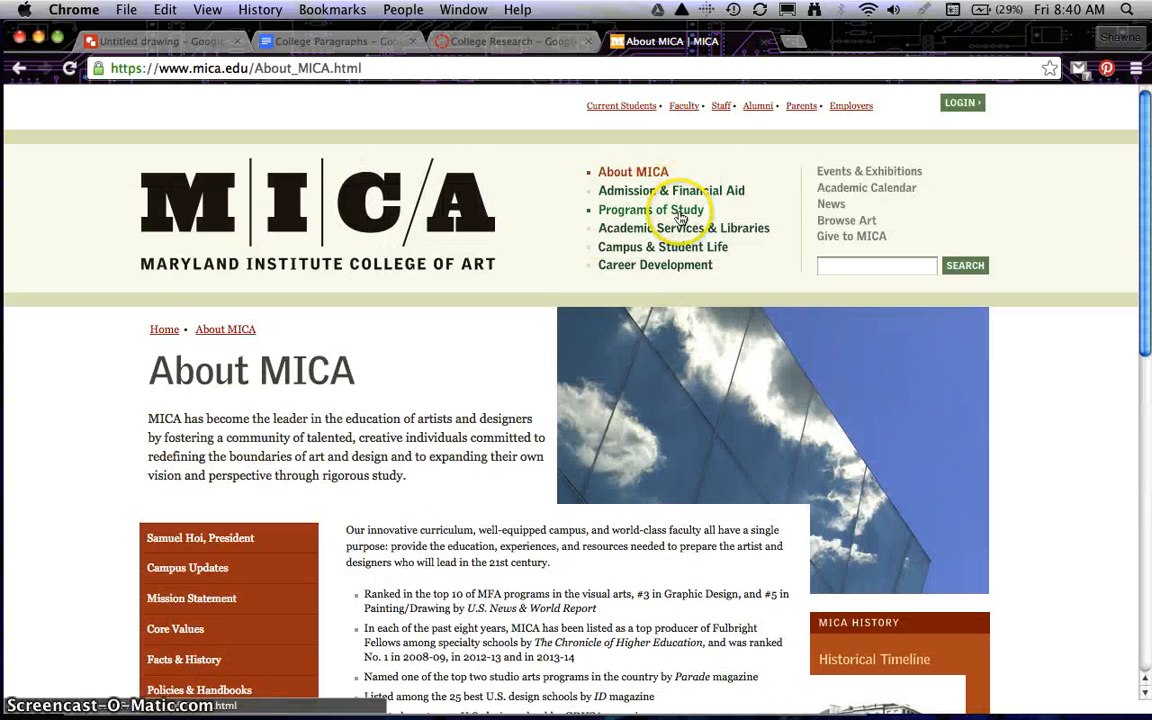
- Open the Campus & Student Life page and examine it for a usable picture of the campus or students
click(676, 250)
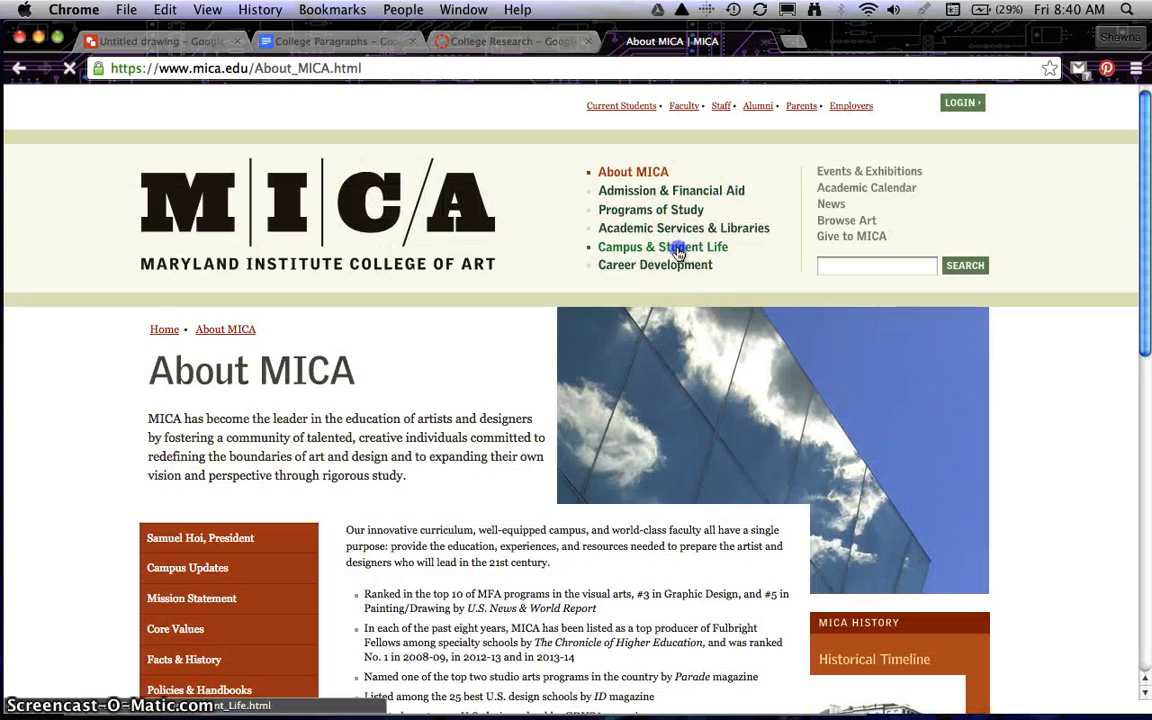
click(610, 451)
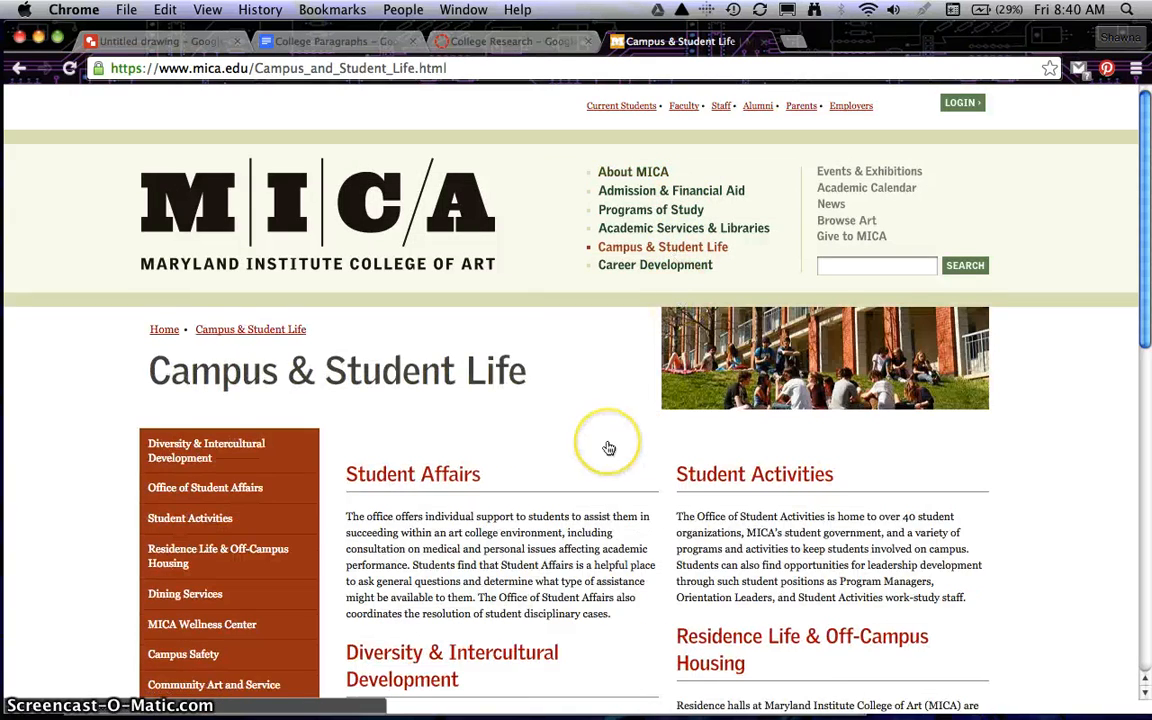
scroll(609, 447, down, 5)
scroll(609, 447, up, 3)
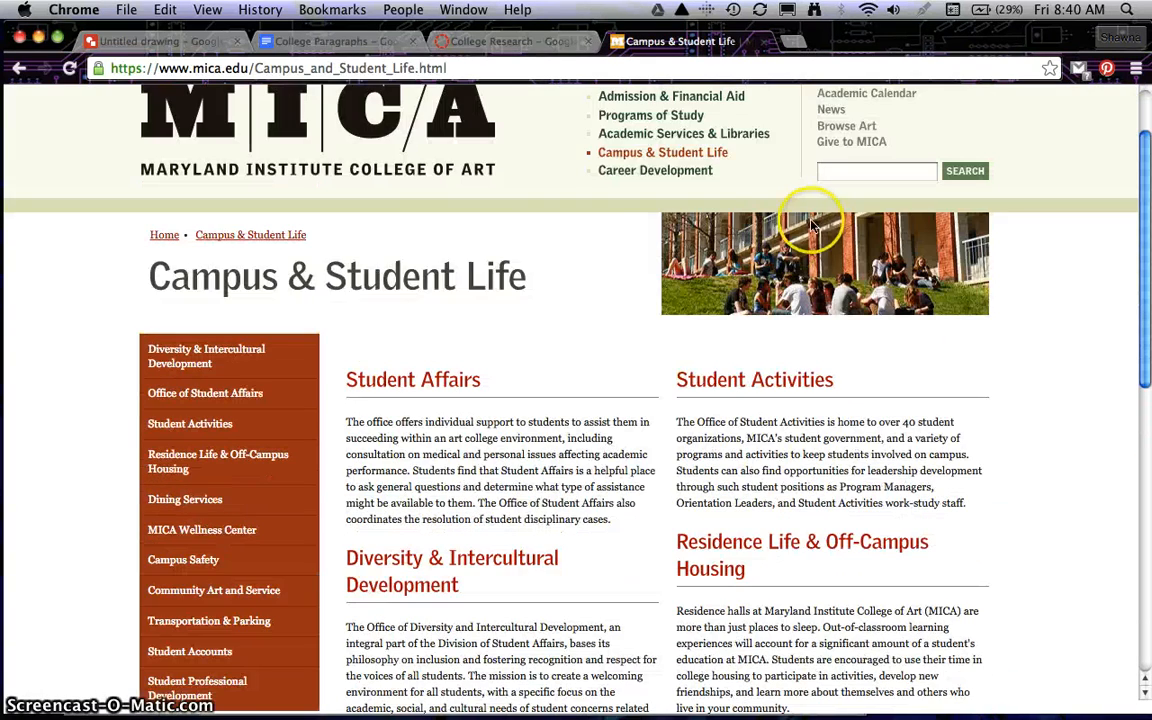
scroll(533, 390, down, 6)
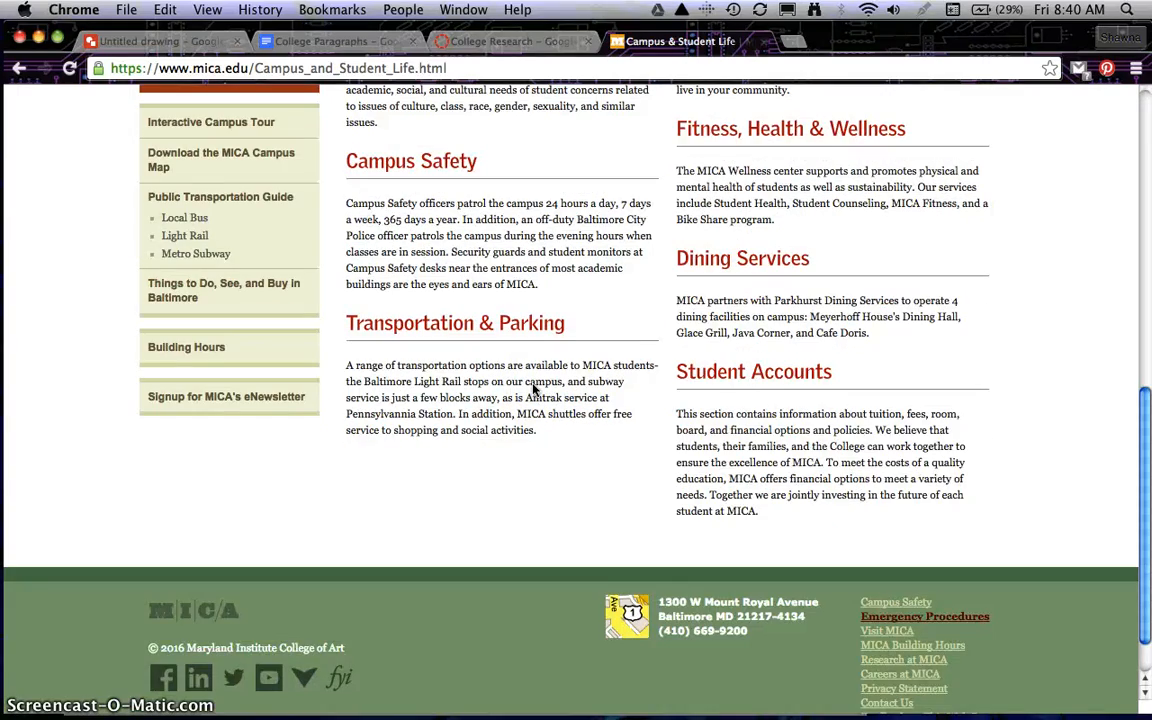
scroll(533, 390, up, 6)
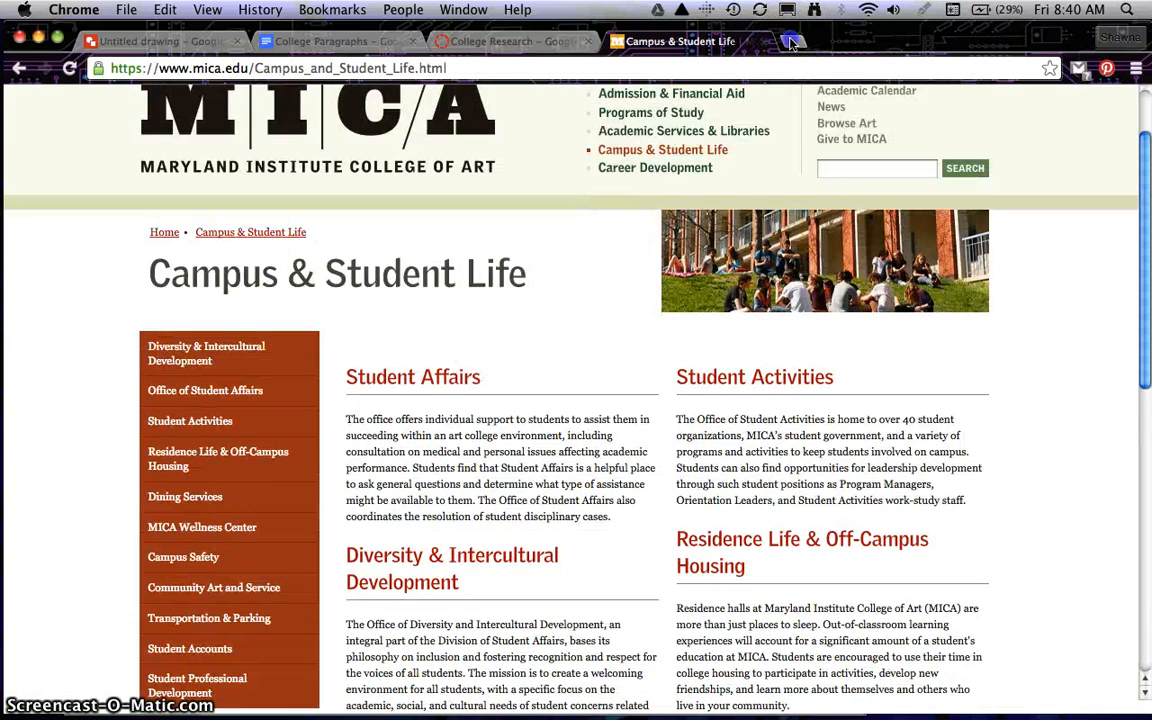
- Open google.com in a new browser tab and run an image search for "maryland institute college of art"
click(793, 41)
text(google.com)
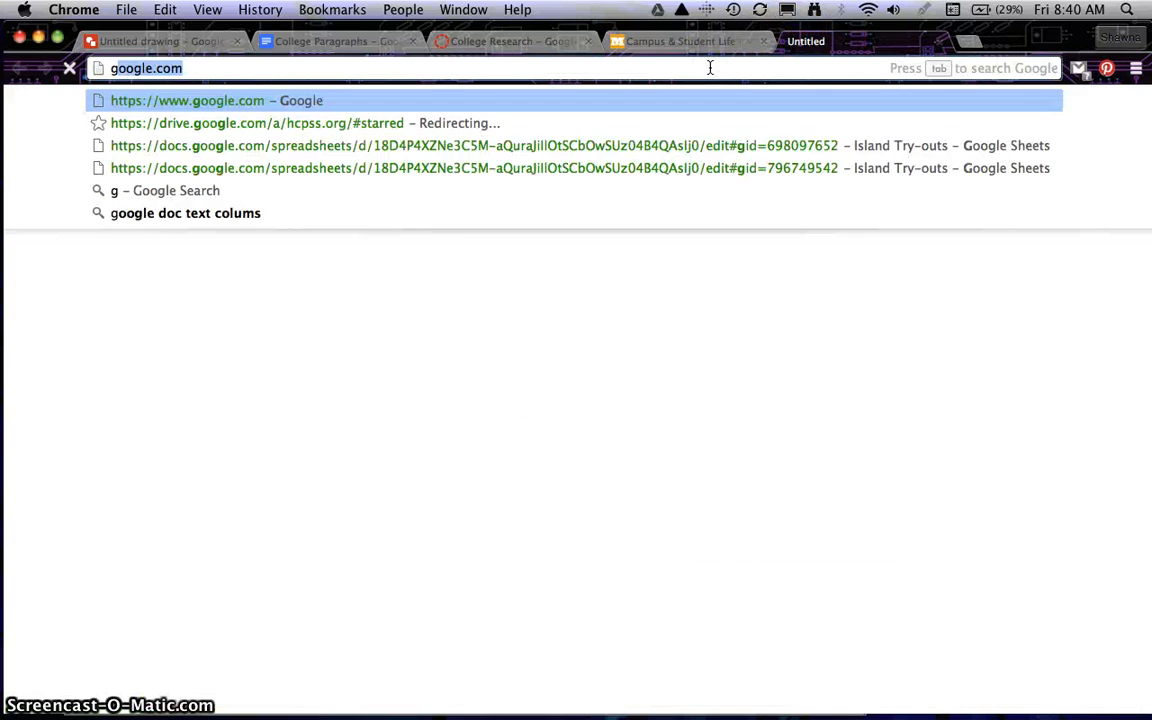
key(Return)
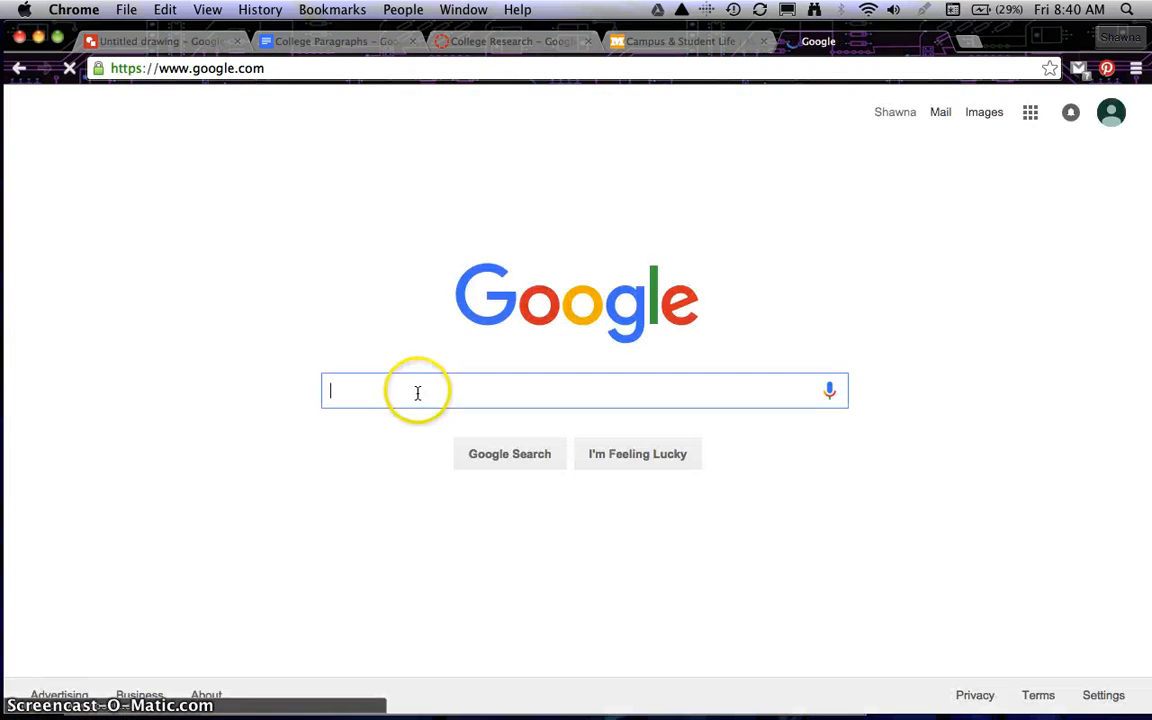
text(m)
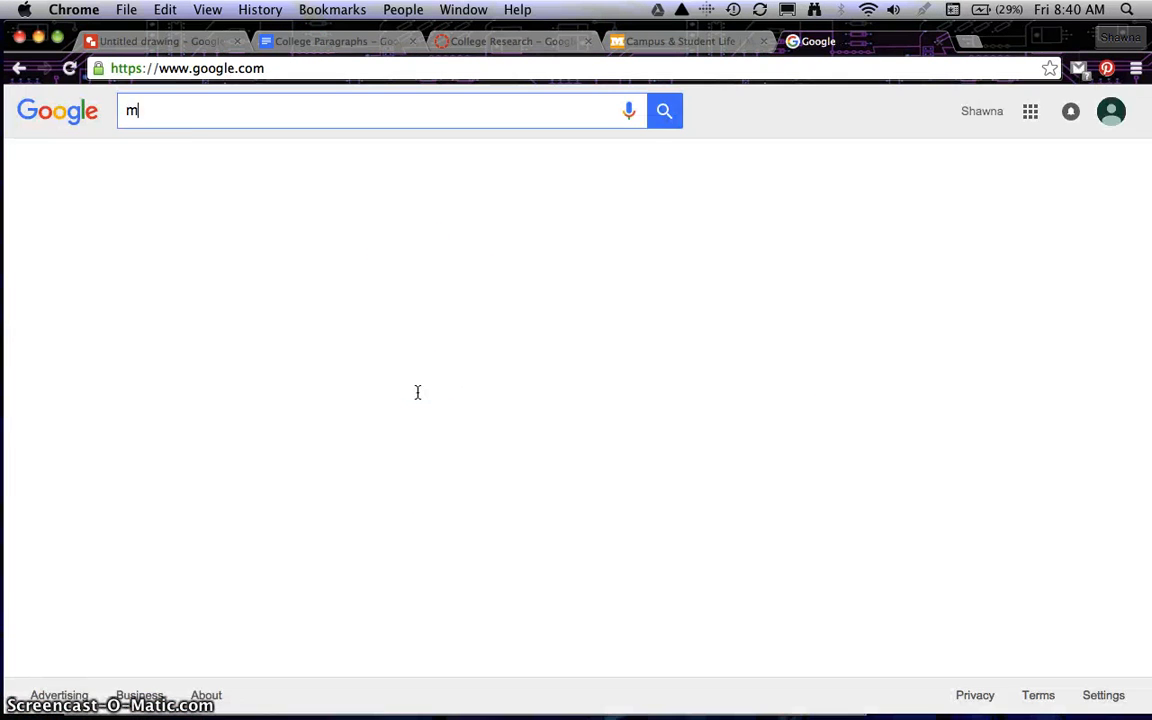
text(aryland )
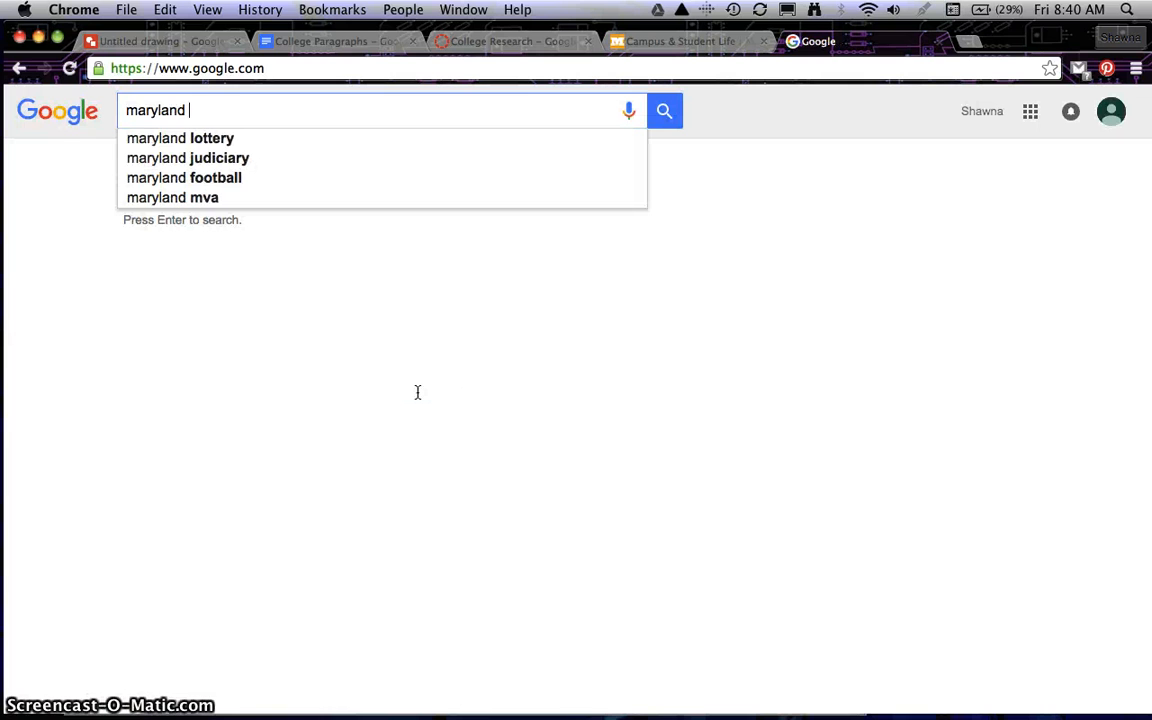
text(institi)
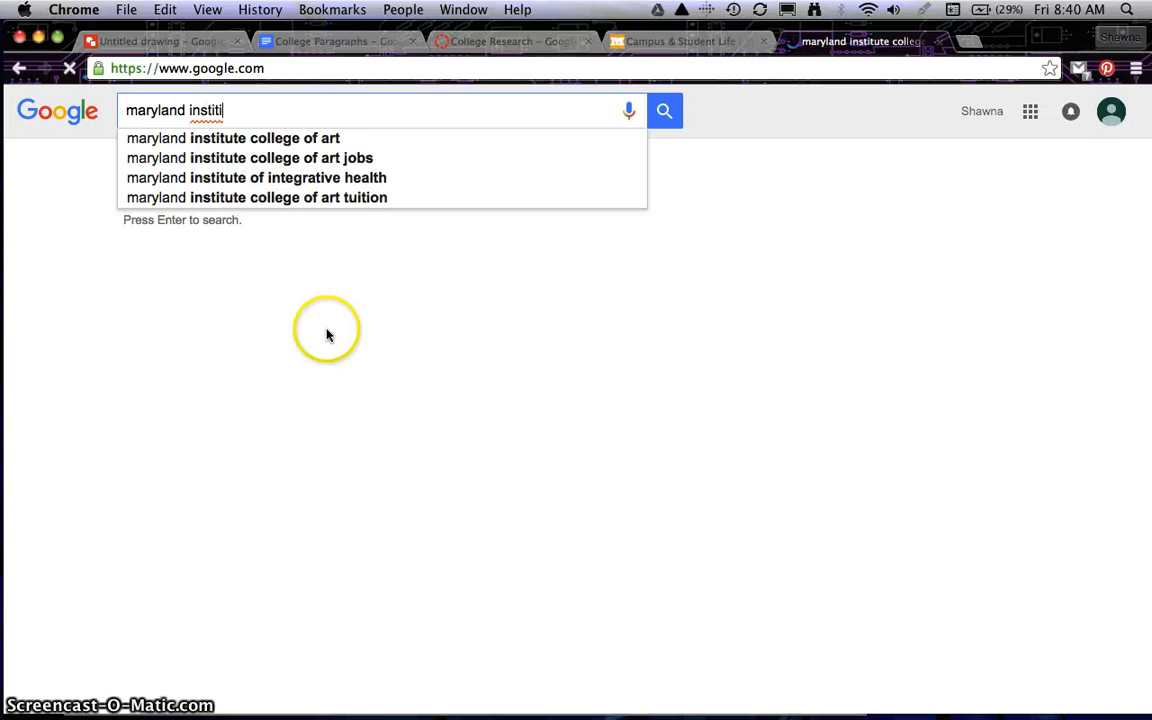
click(284, 139)
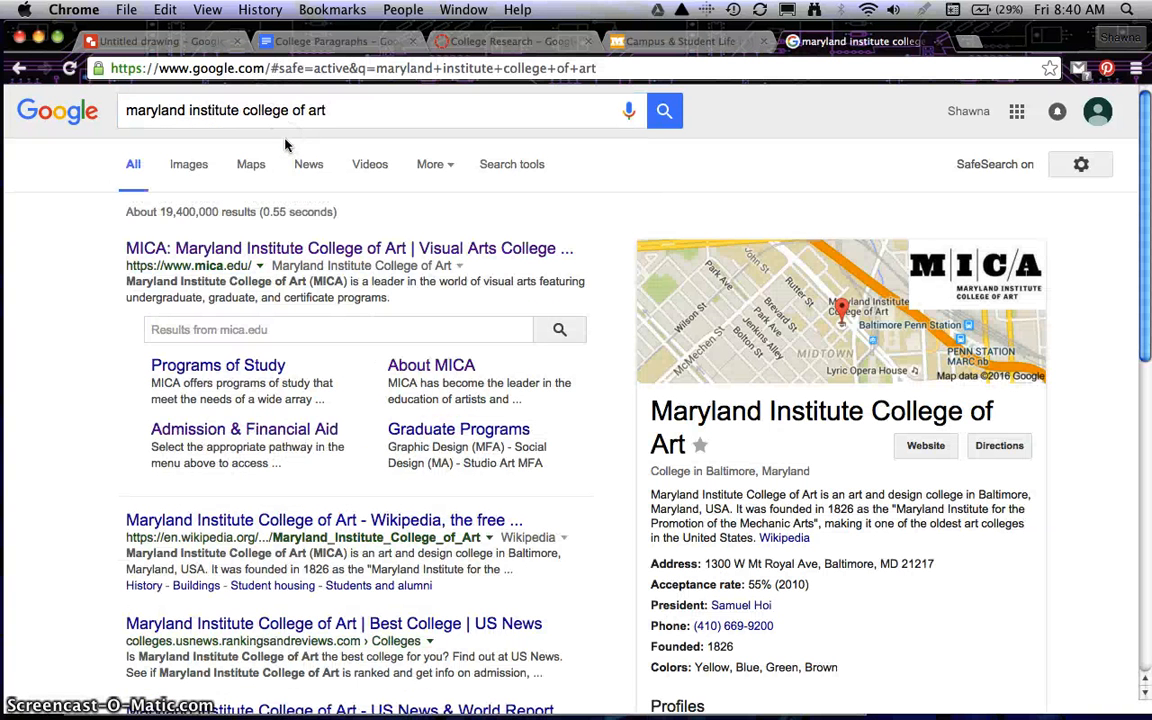
click(186, 163)
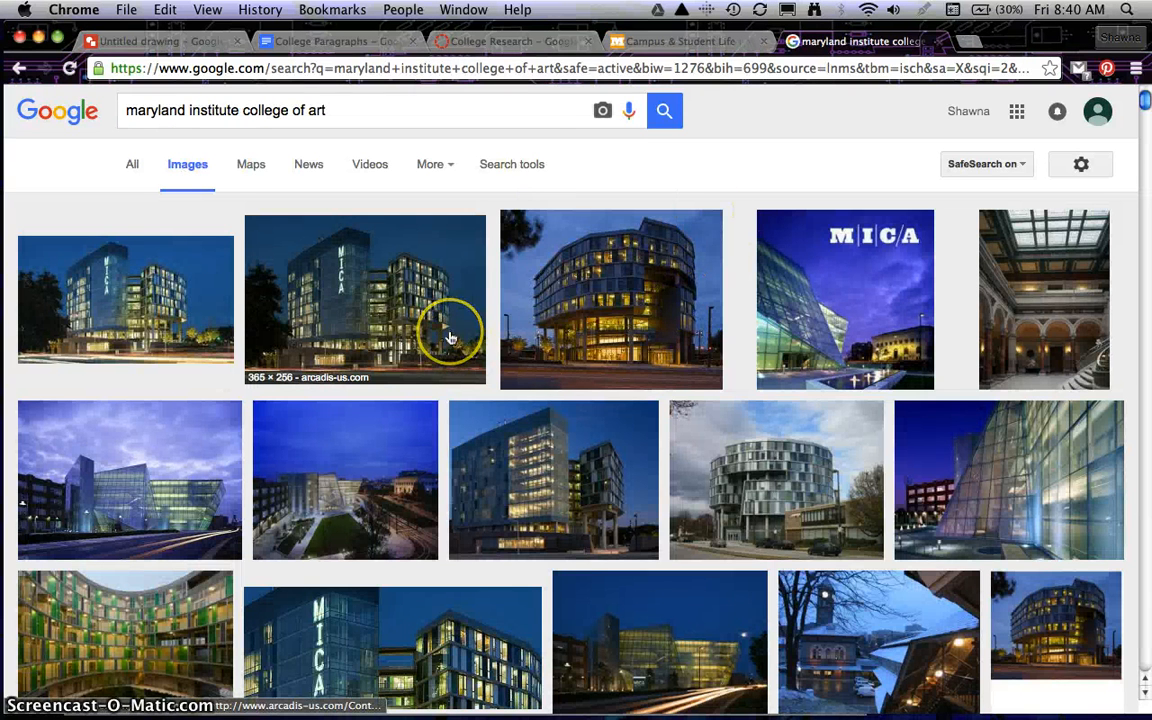
- Open the campus lawn photo with the MICA logo at full size from the image results and copy its URL
scroll(449, 338, down, 3)
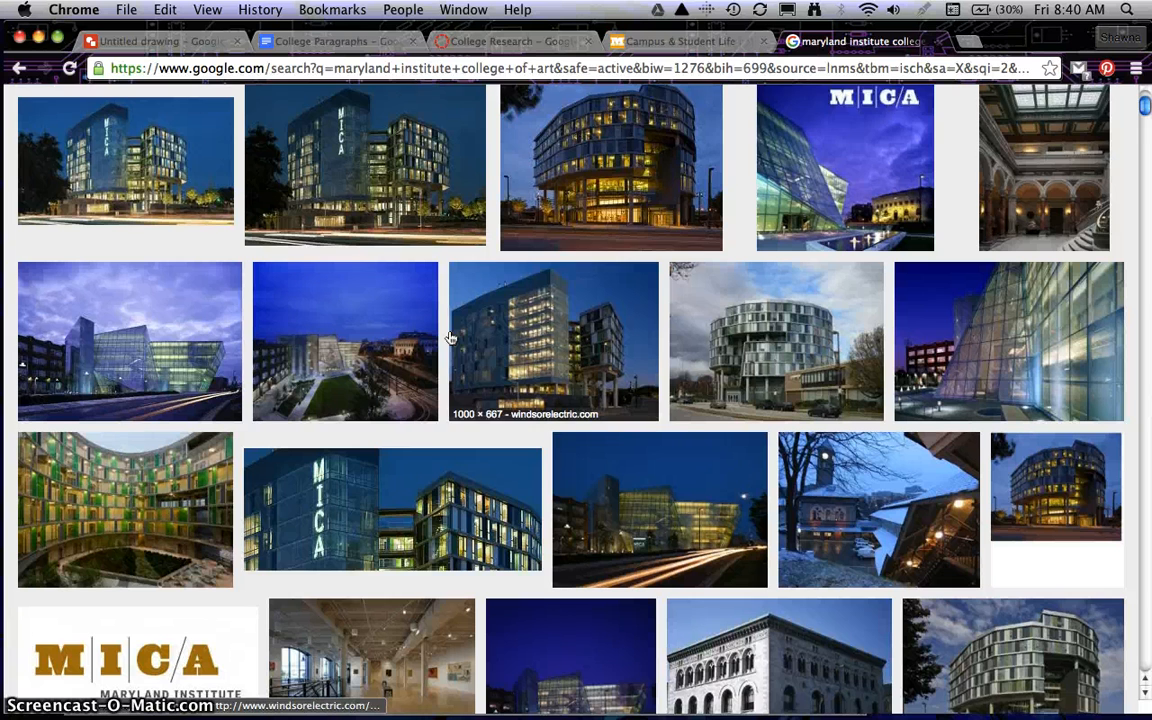
scroll(449, 338, down, 1)
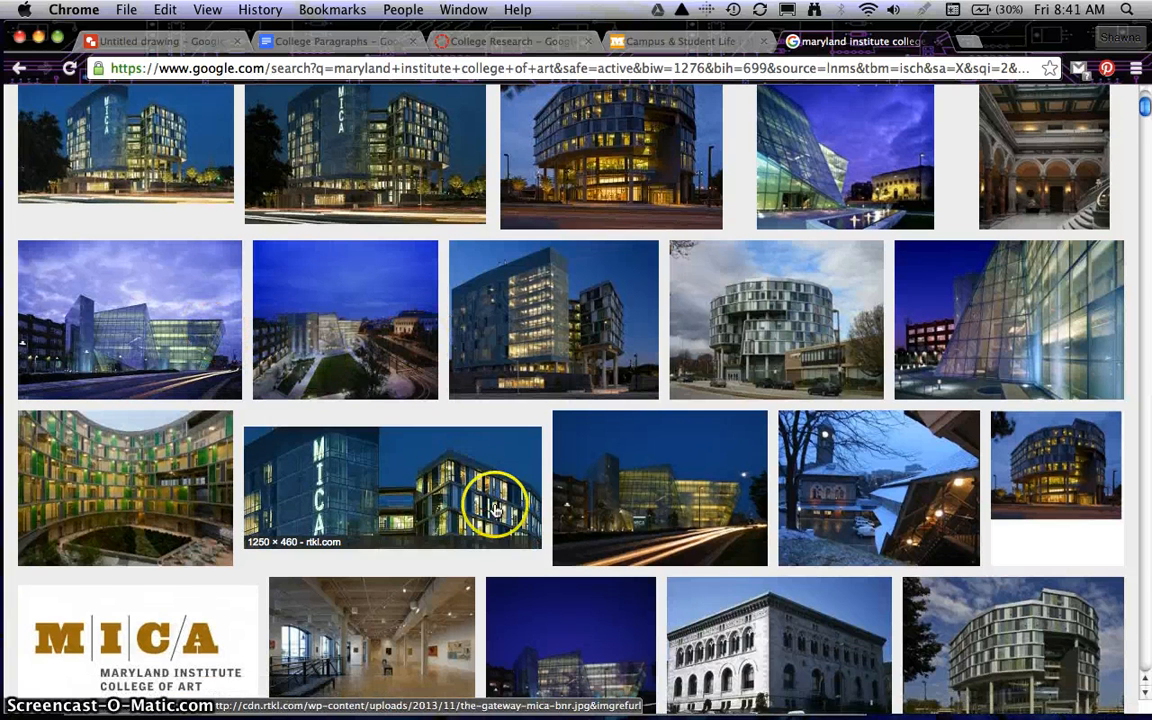
scroll(496, 500, down, 2)
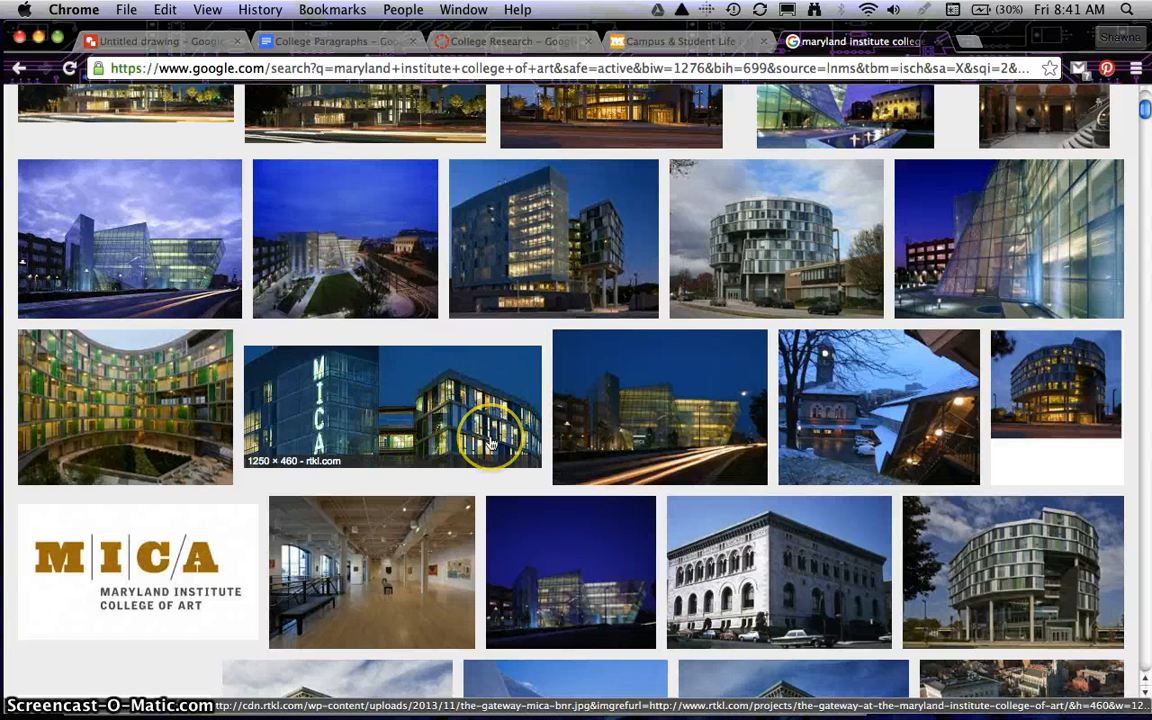
scroll(490, 443, down, 3)
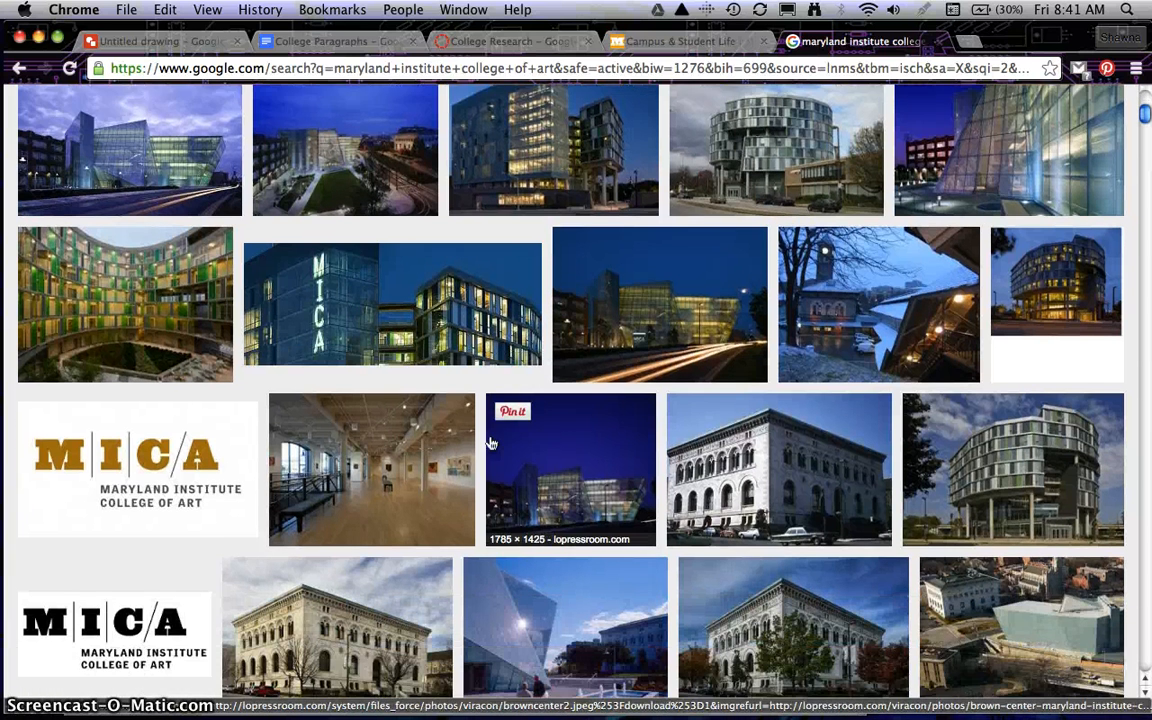
scroll(490, 443, down, 2)
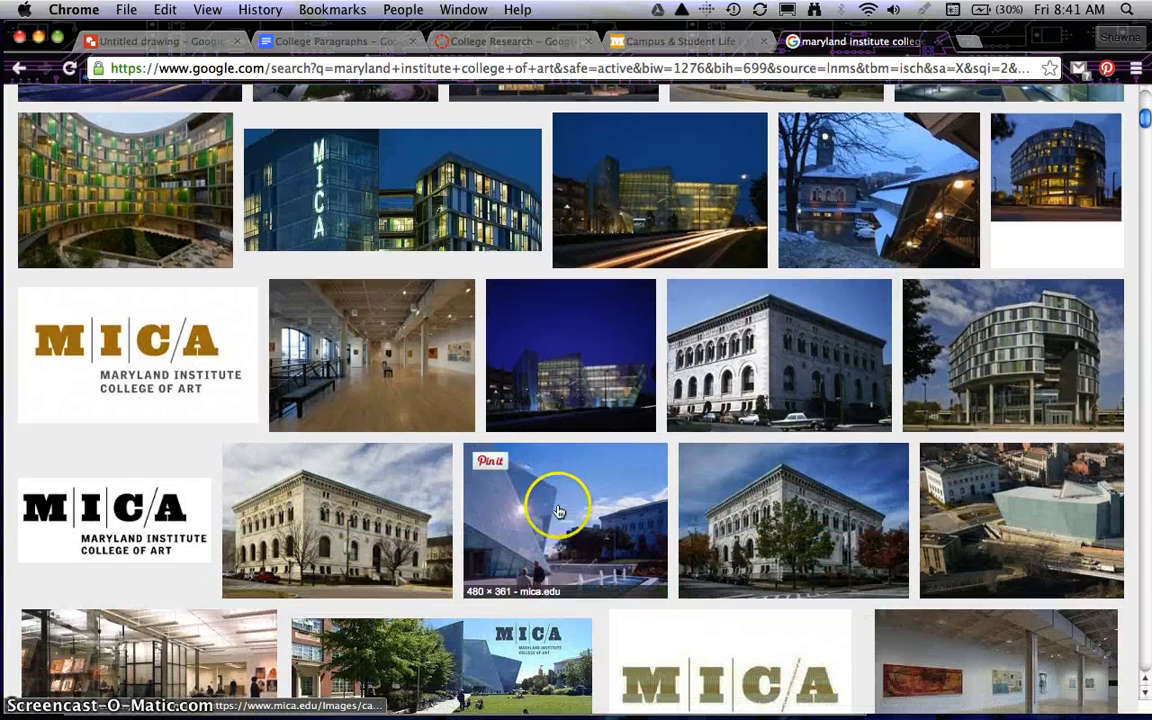
scroll(562, 500, down, 4)
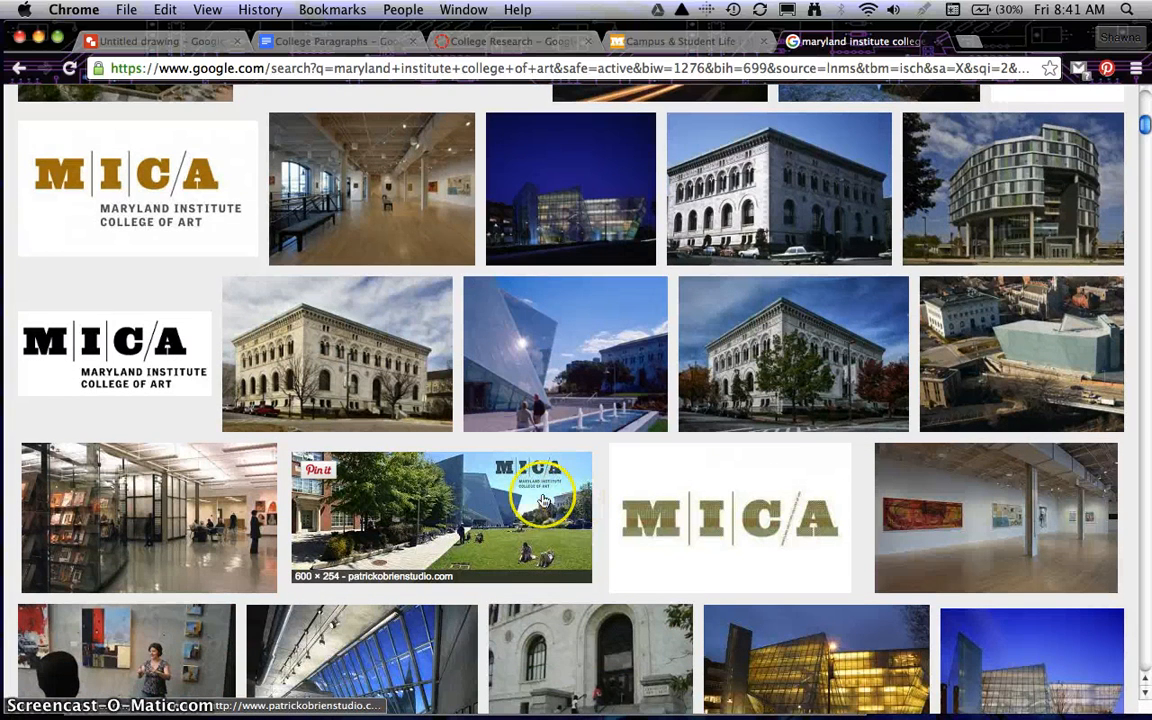
click(534, 500)
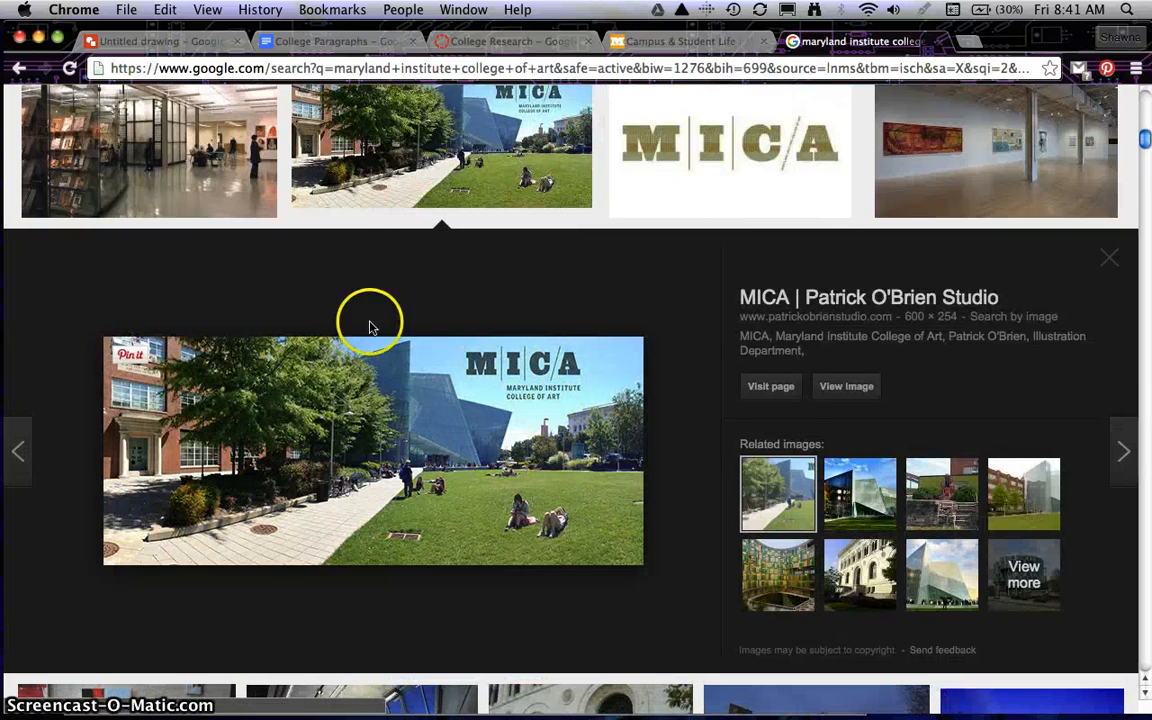
click(846, 387)
click(385, 67)
key(super+c)
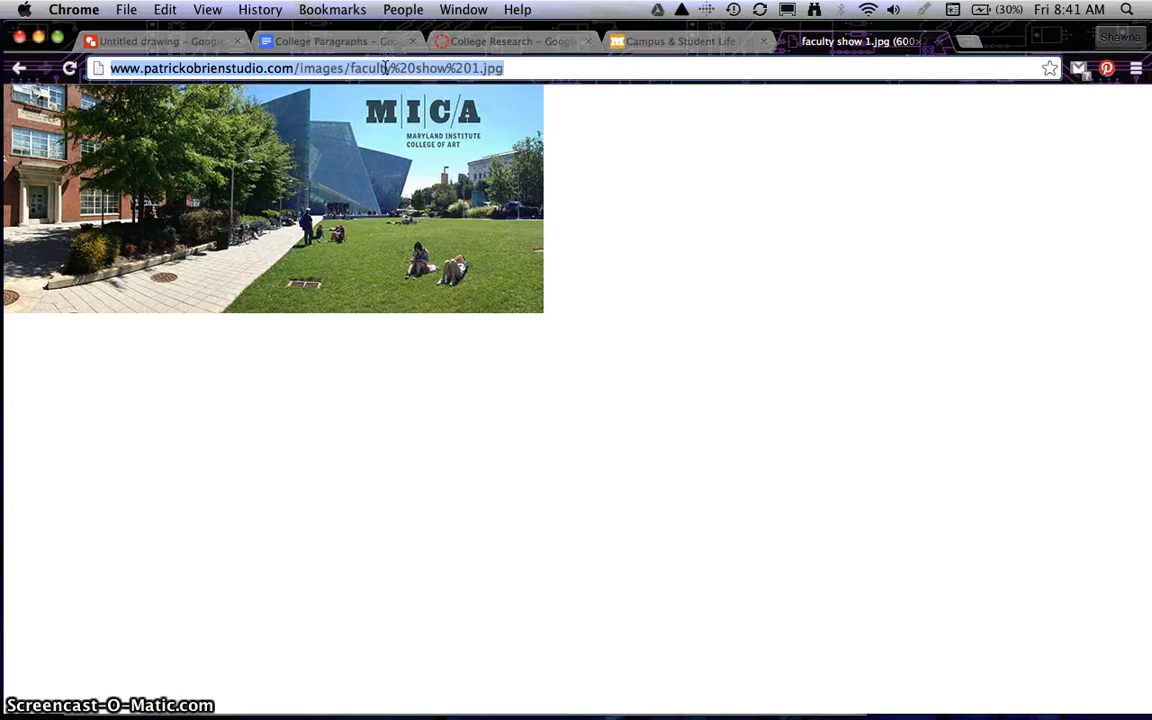
- Insert the campus lawn photo into the drawing from its copied URL and place it beneath the title at the poster's left edge
click(305, 41)
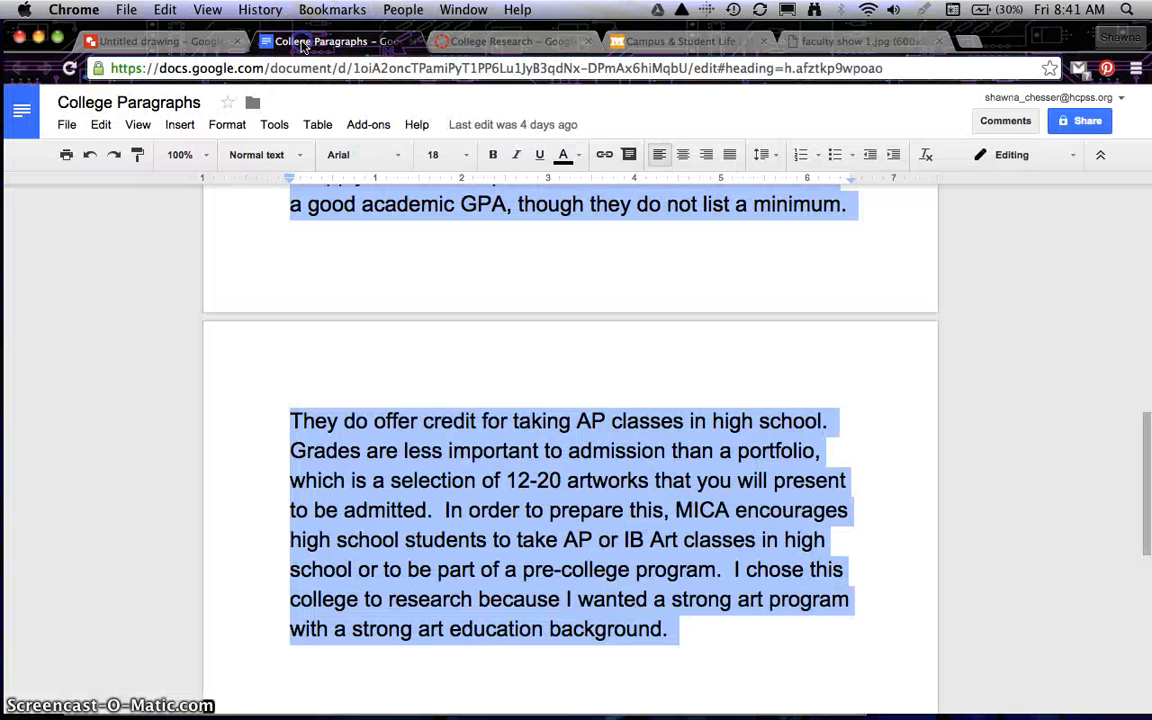
click(155, 42)
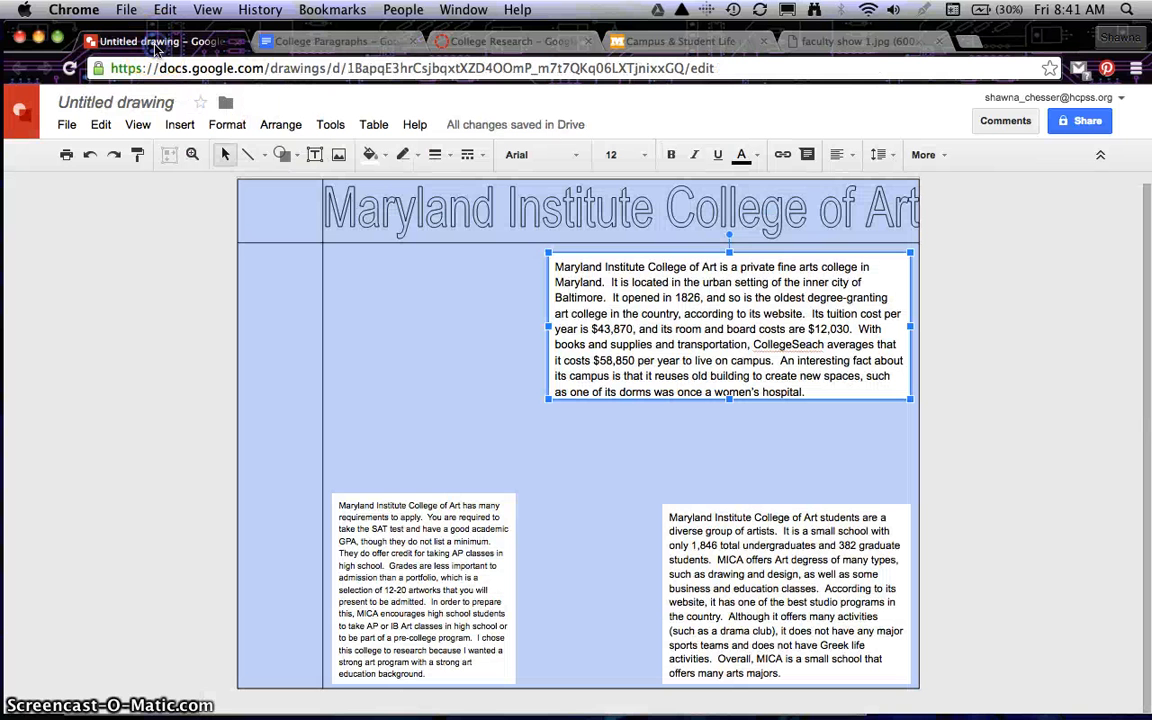
click(370, 282)
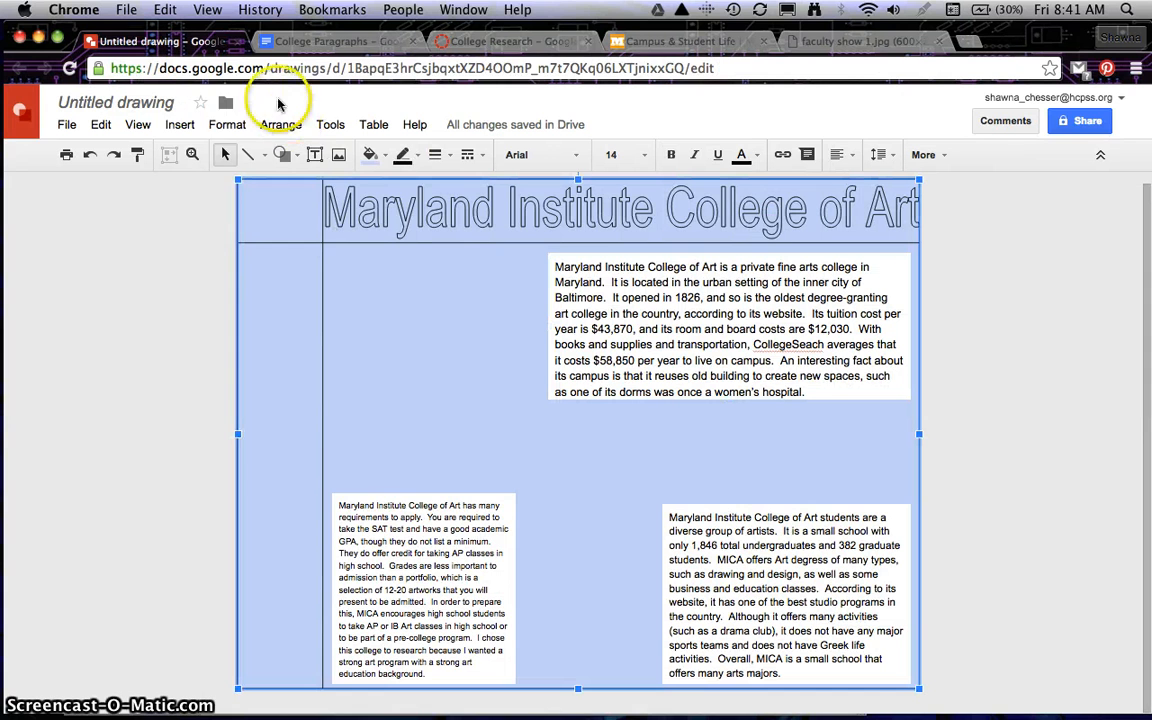
click(168, 128)
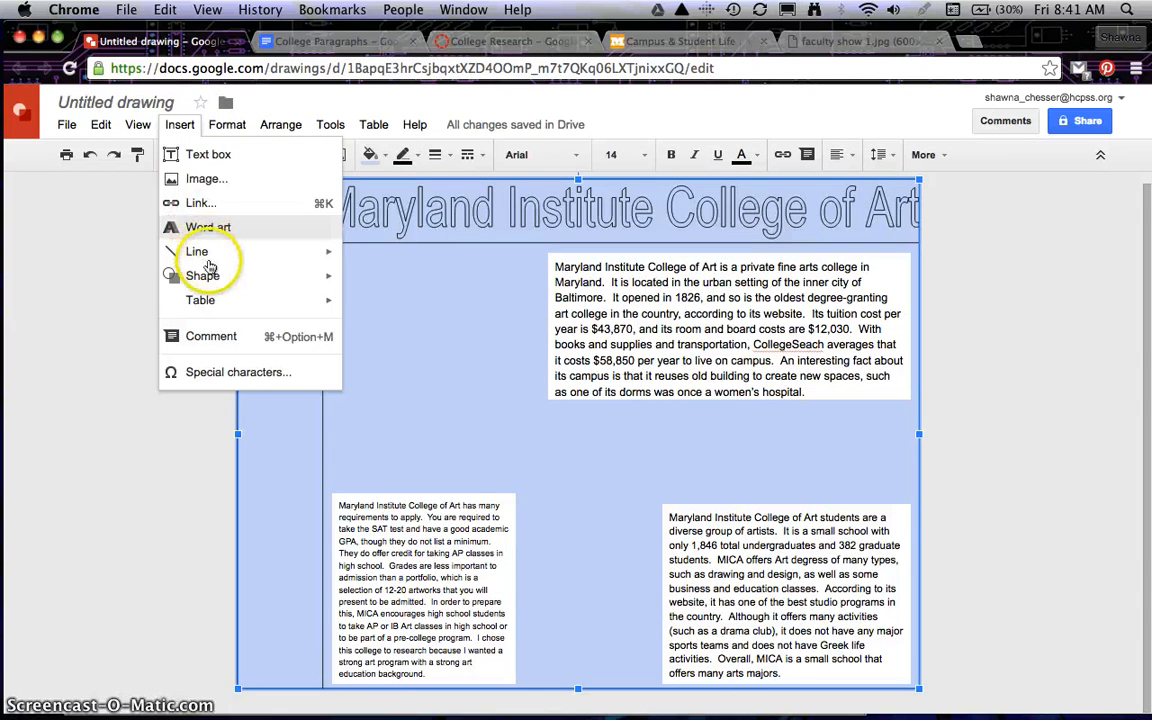
click(205, 180)
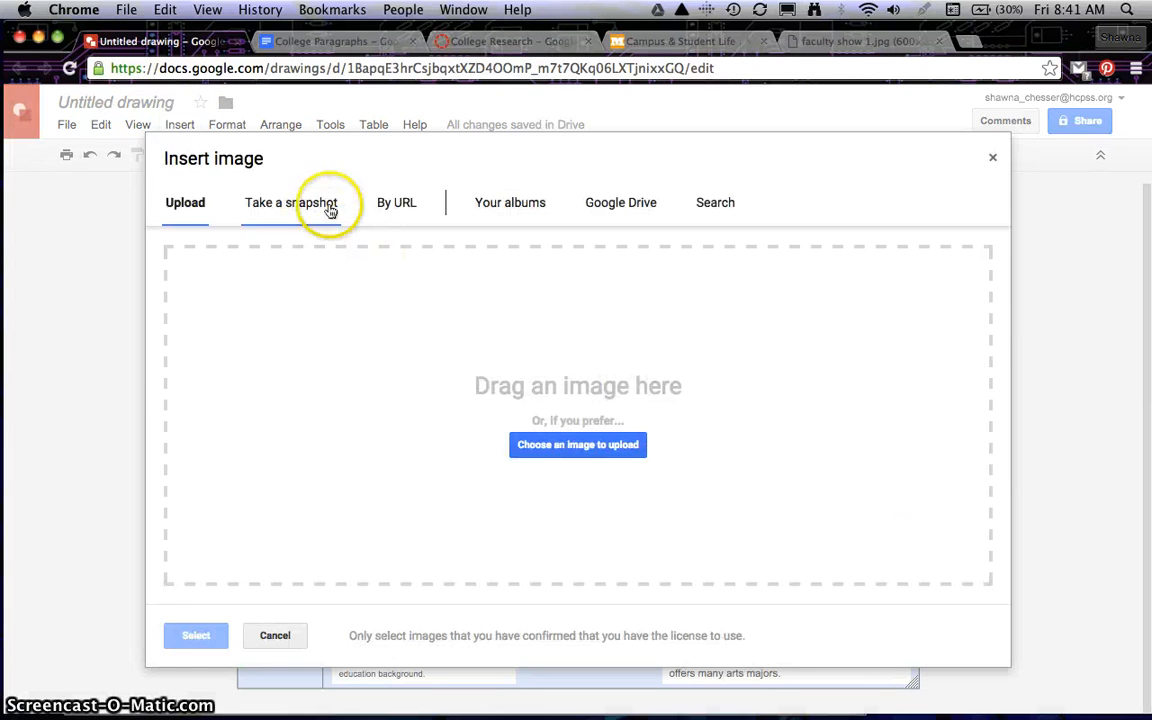
click(392, 206)
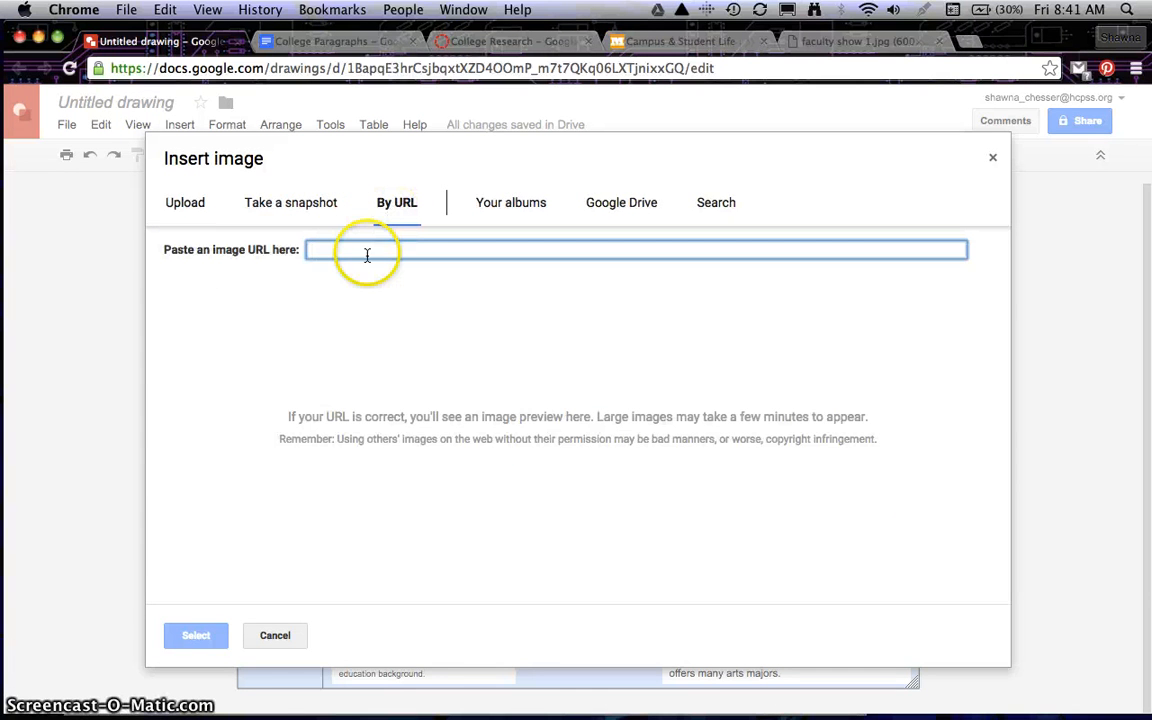
key(super+v)
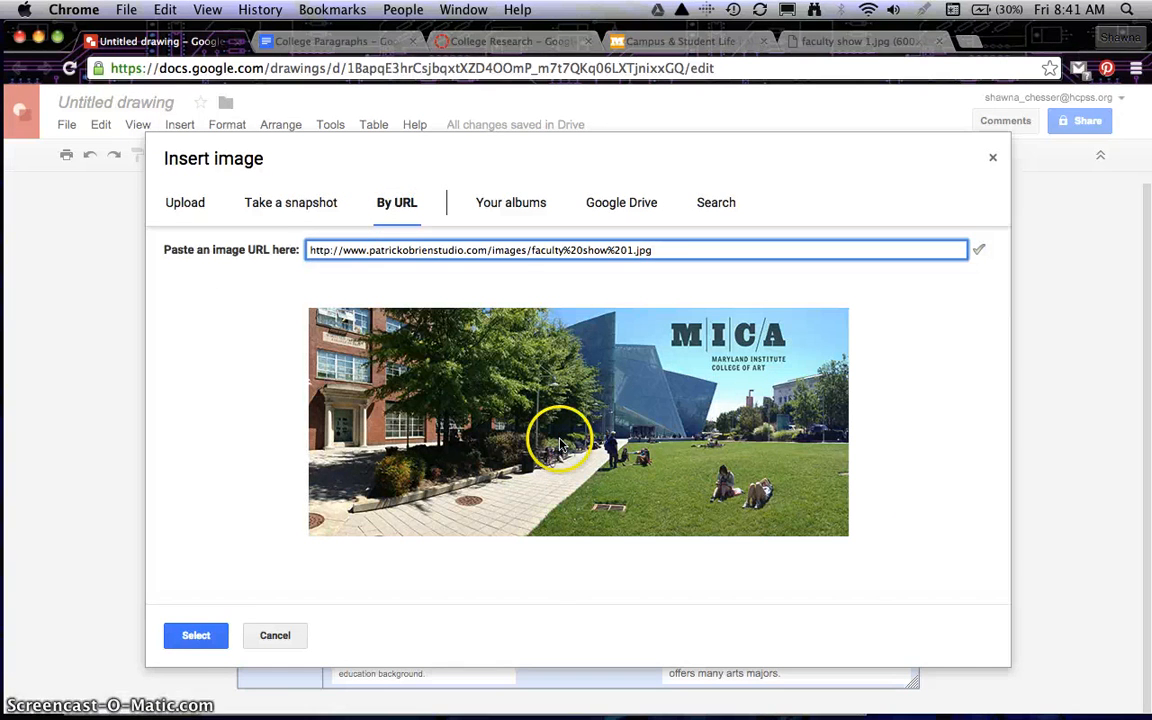
click(200, 635)
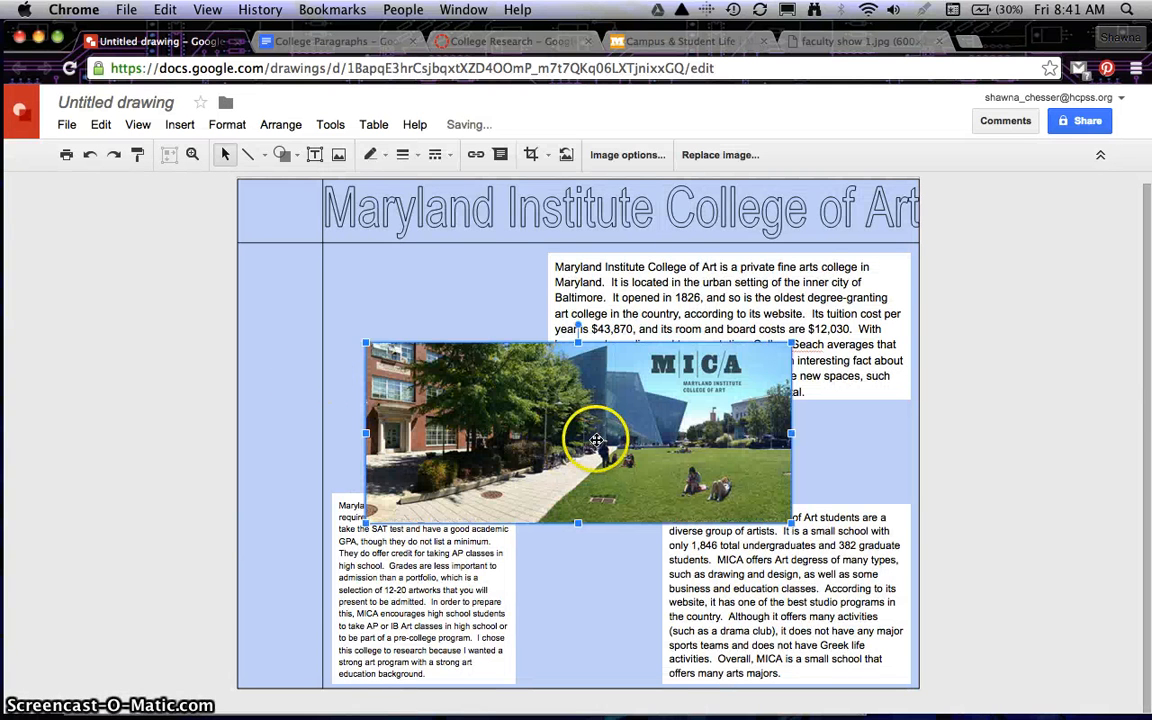
drag(595, 439, 476, 347)
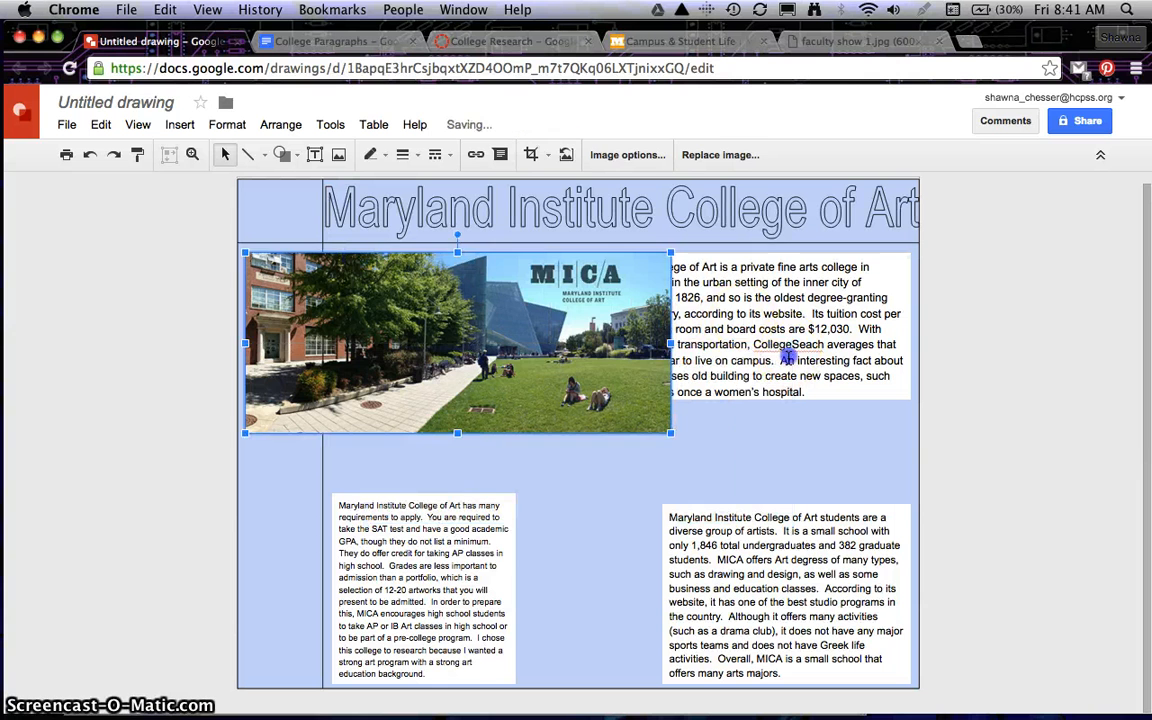
- Narrow and lengthen the college overview paragraph's box to fit beside the campus photo, and move the application requirements paragraph directly beneath the photo
click(722, 352)
click(752, 354)
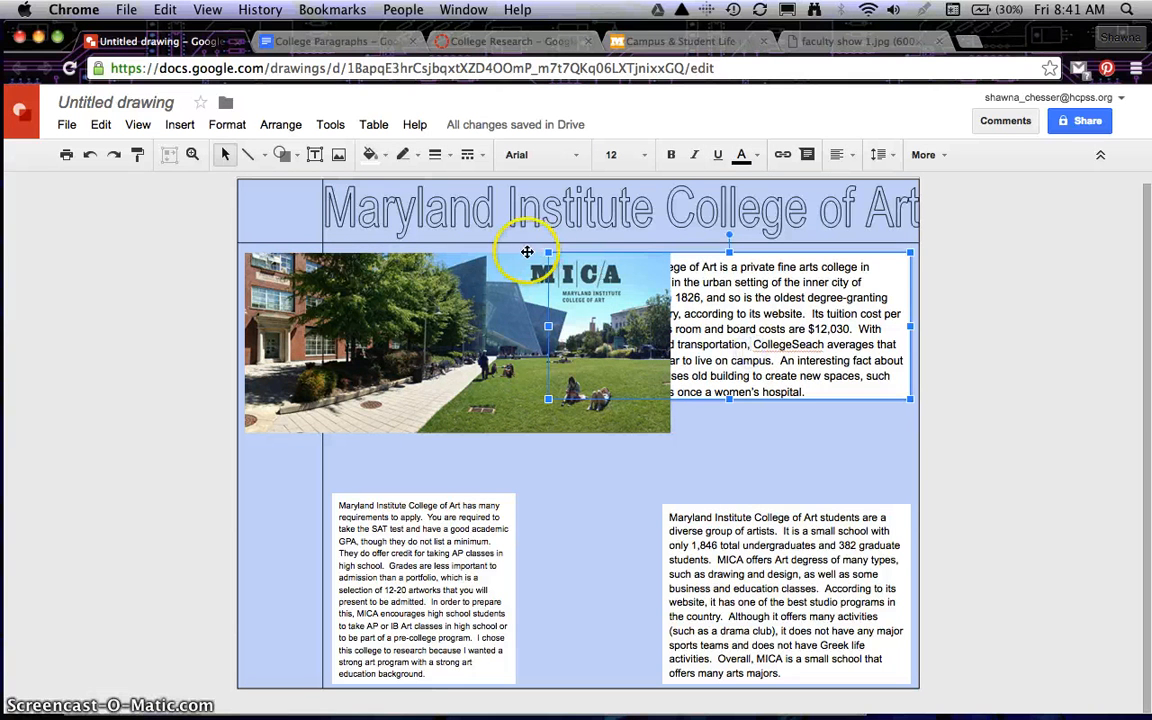
drag(549, 252, 676, 250)
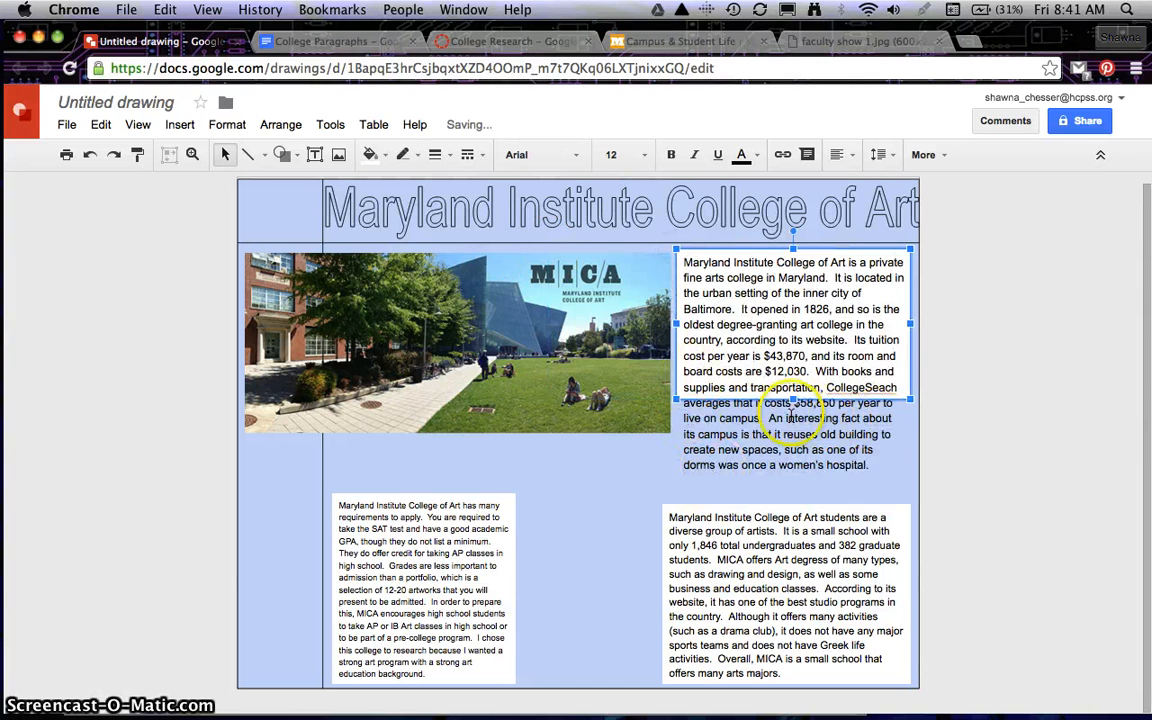
drag(792, 399, 791, 472)
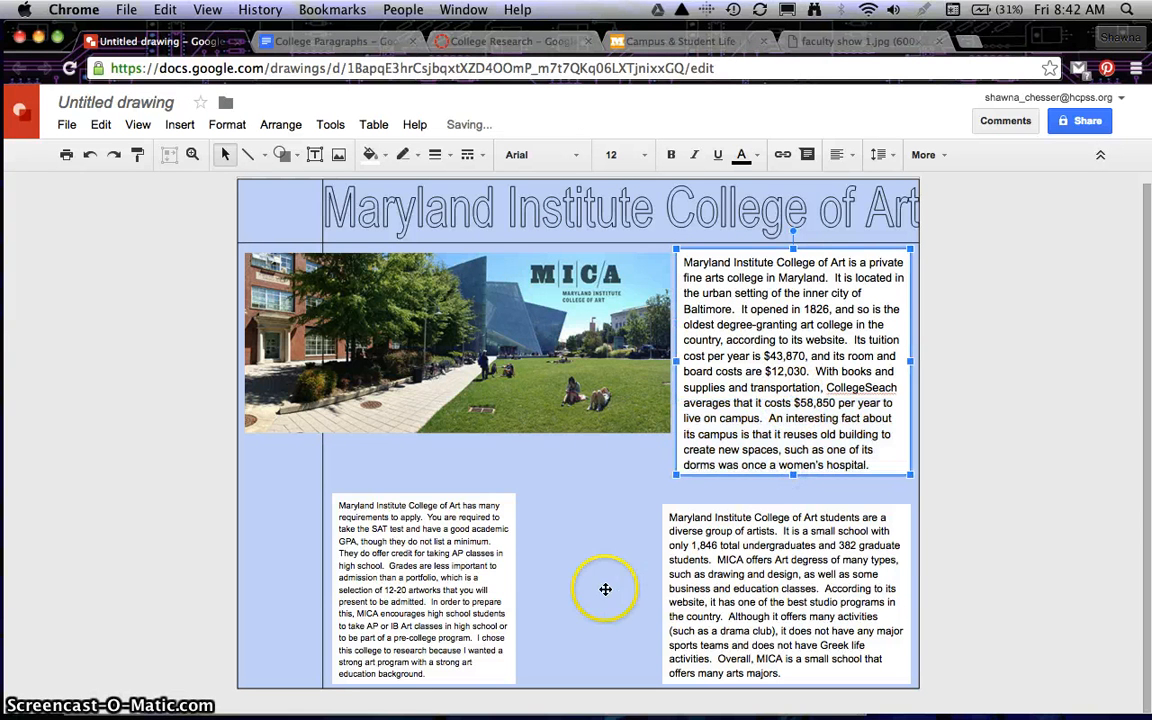
click(488, 617)
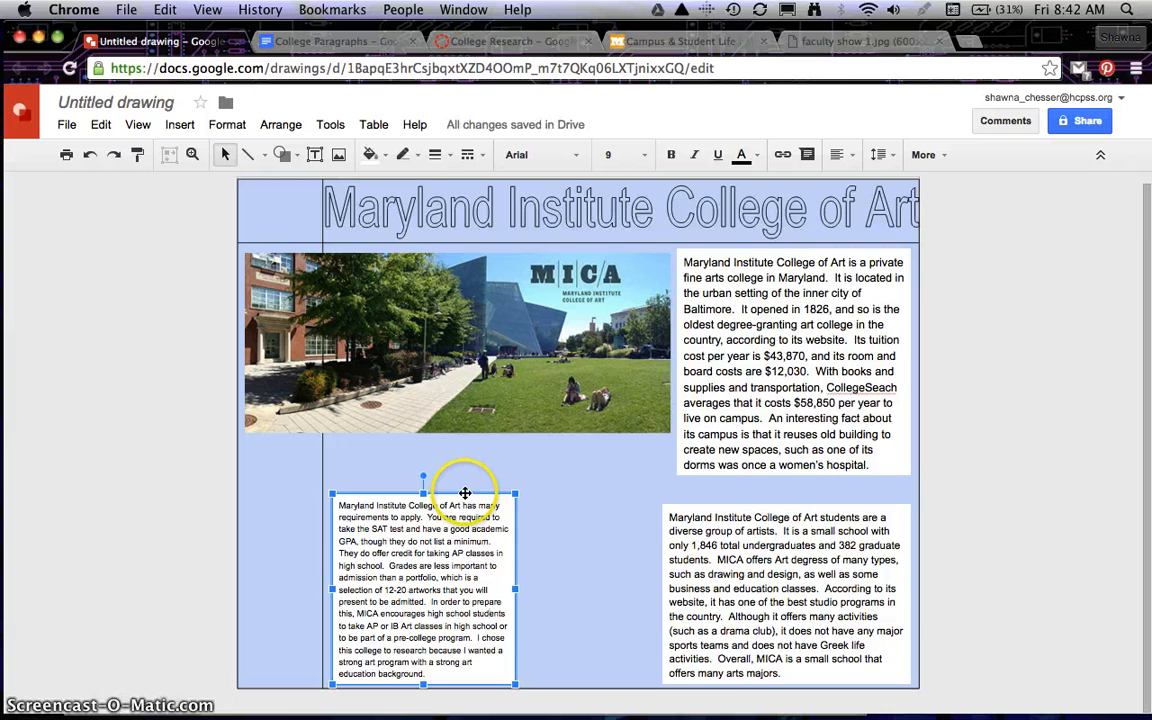
drag(464, 493, 389, 437)
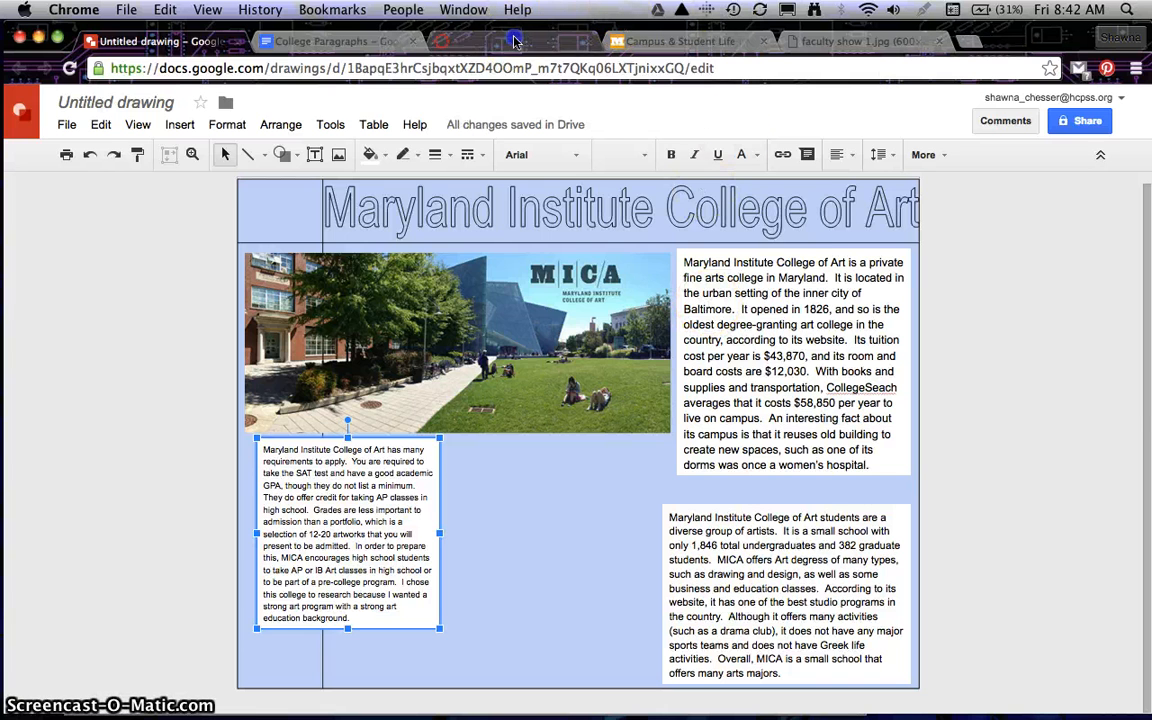
- Check the rubric's image requirements and return to the college image results to look for a student life photo
click(466, 40)
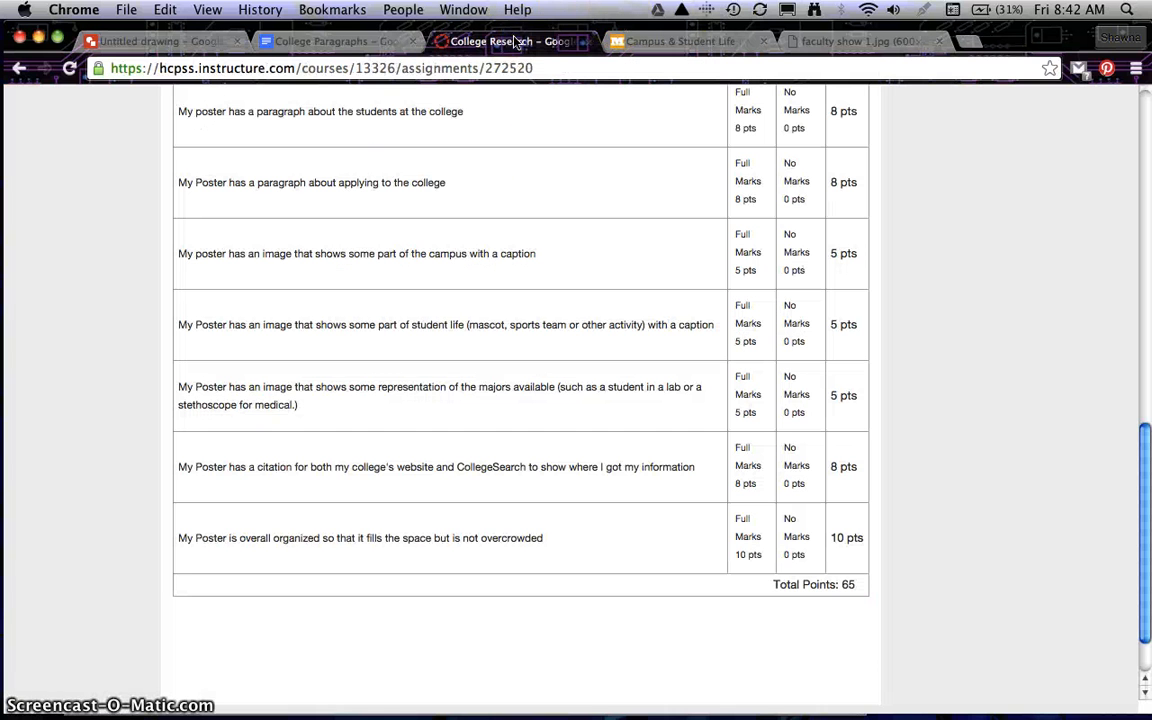
click(850, 40)
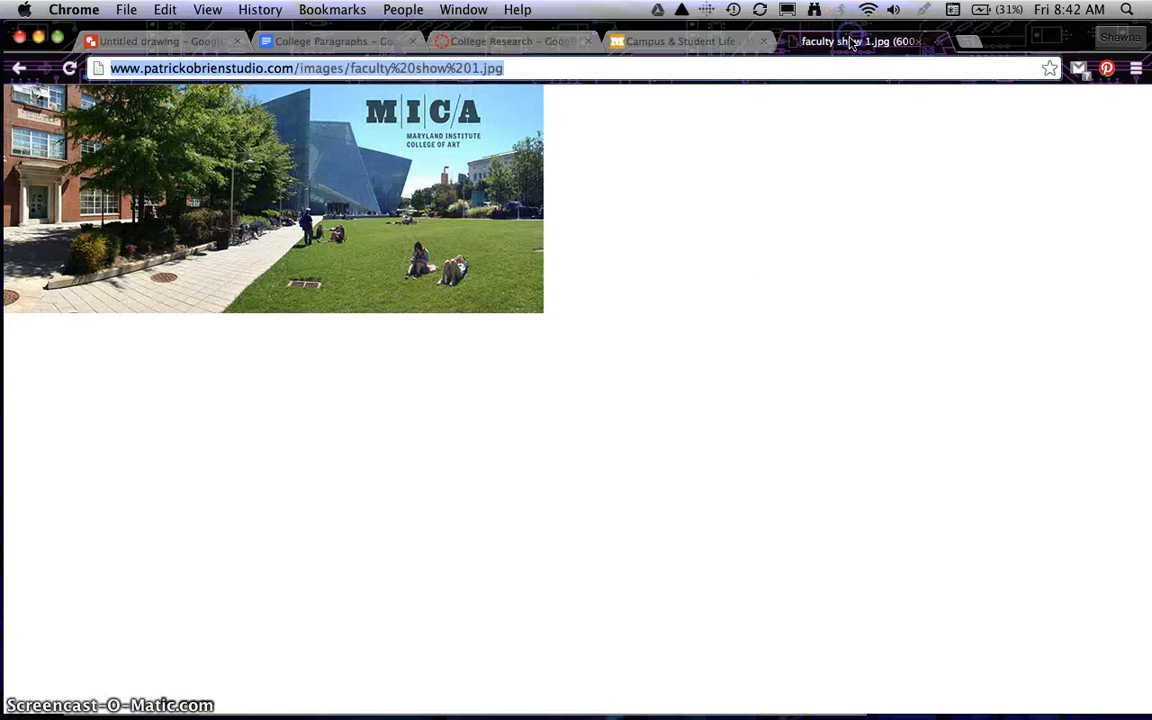
click(19, 68)
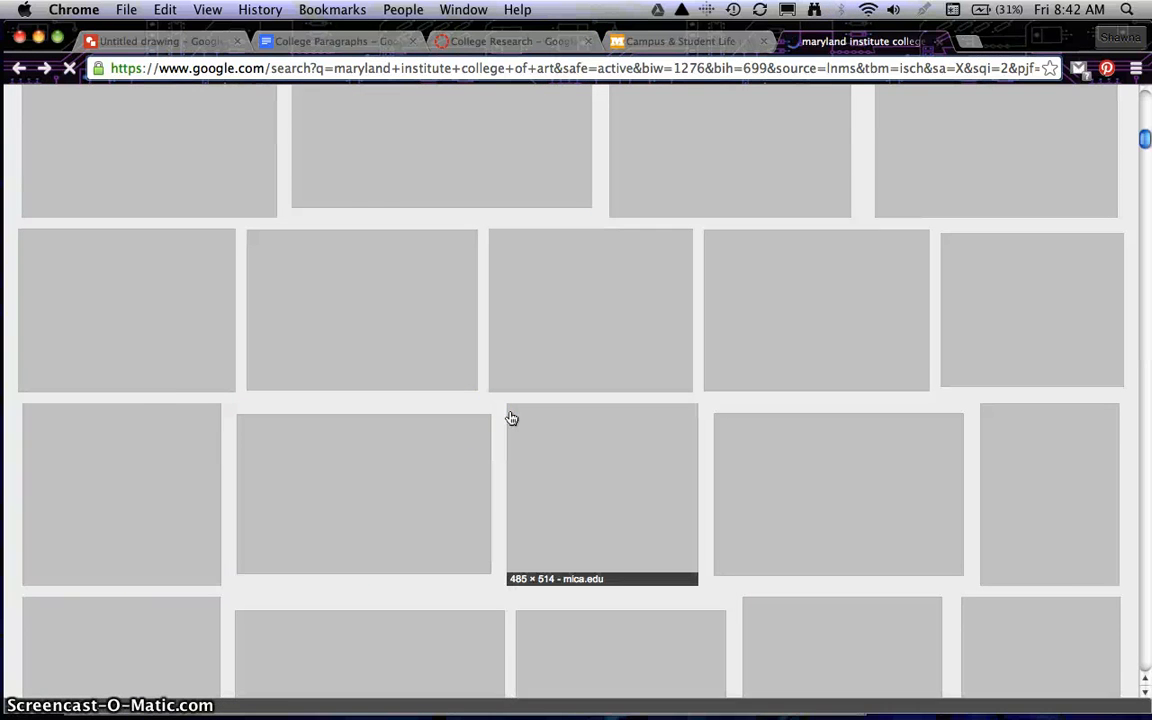
scroll(510, 418, down, 5)
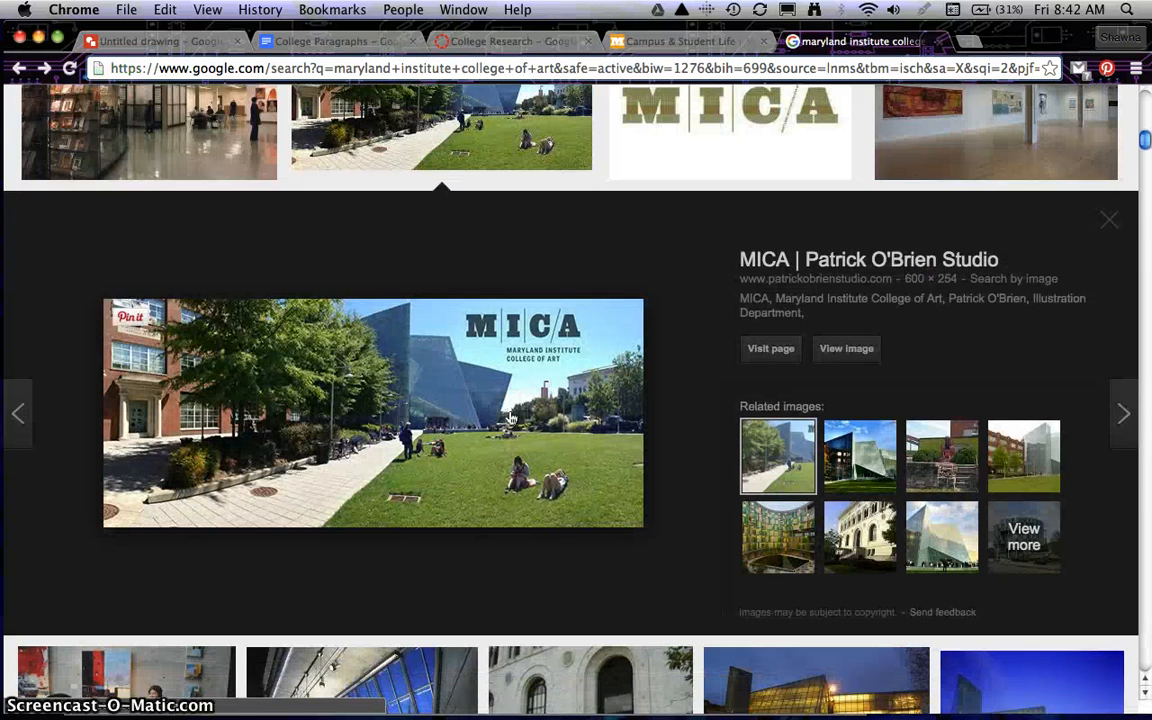
scroll(510, 418, down, 1)
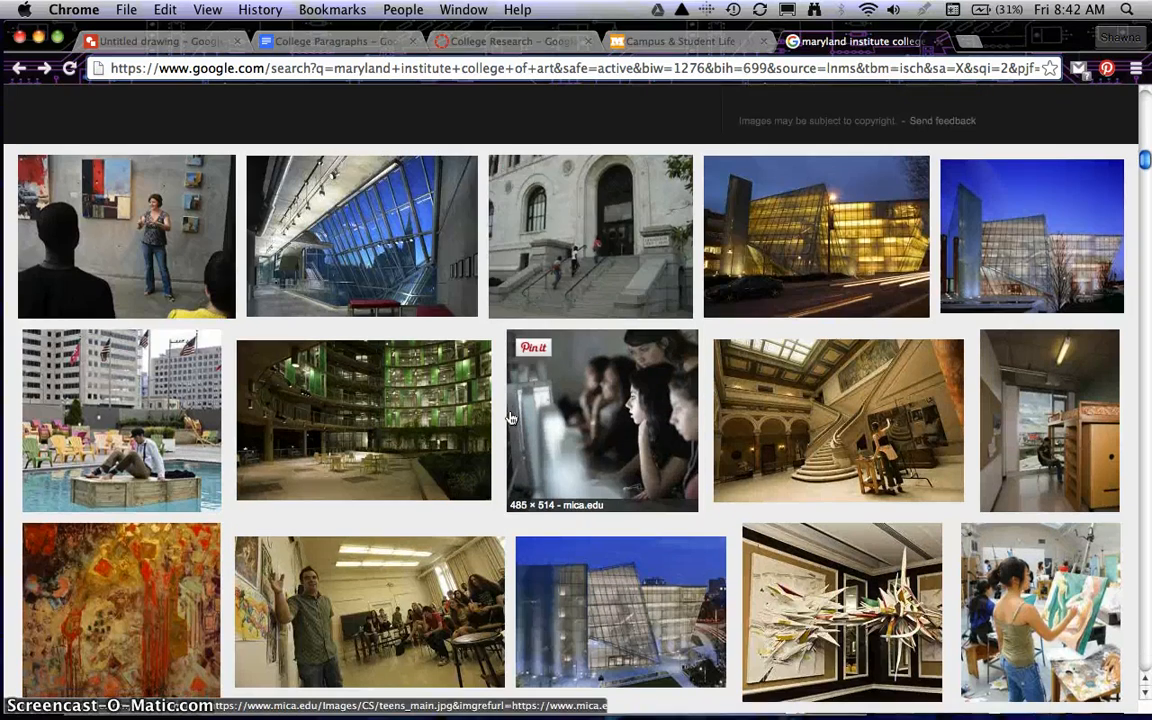
scroll(458, 487, down, 3)
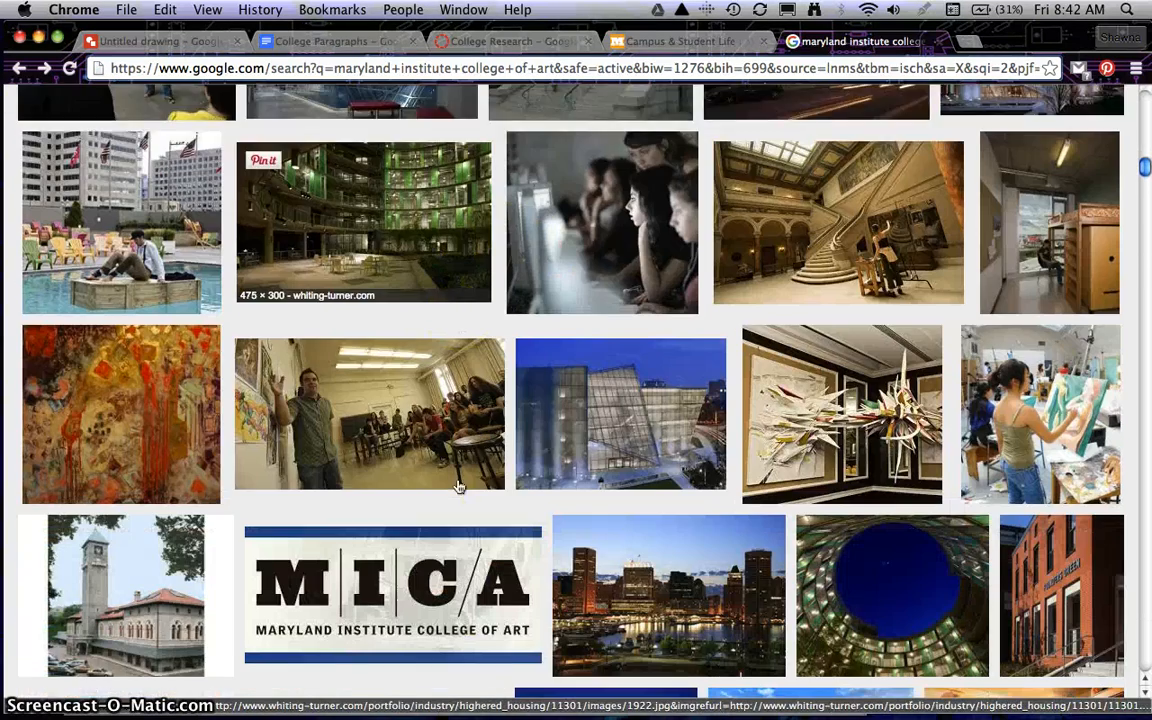
scroll(440, 450, down, 1)
- Preview the Summer Pre-College classroom photo and examine further image results for a picture of student life
click(382, 310)
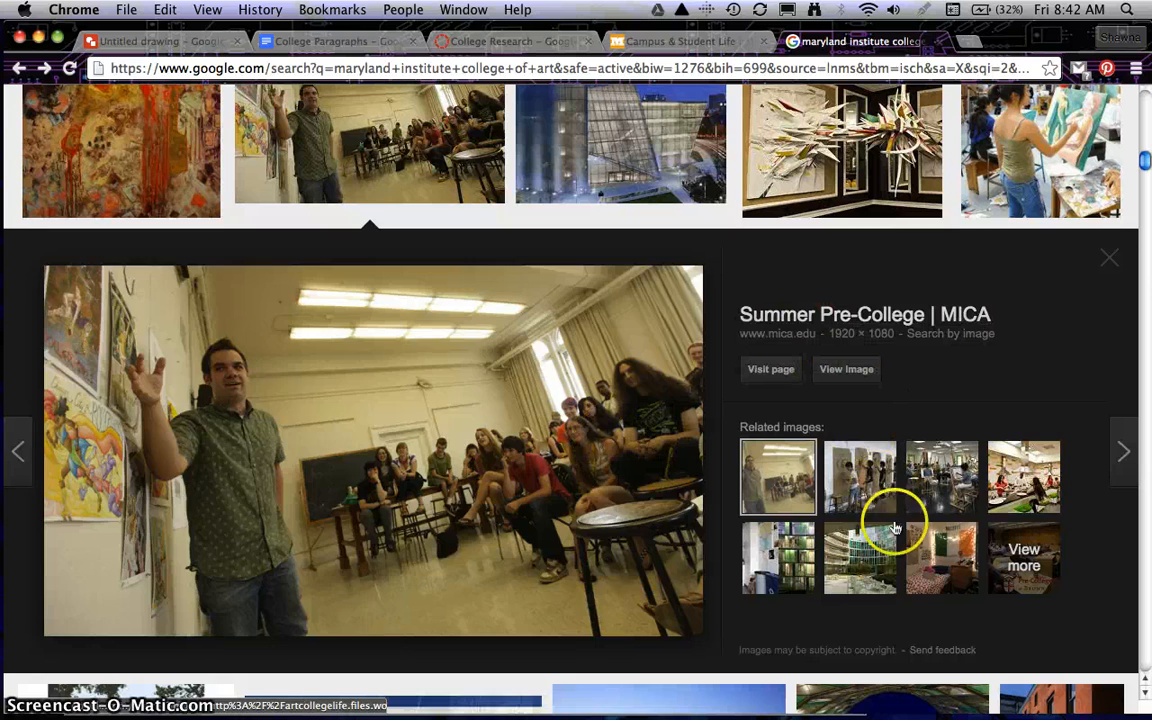
click(861, 500)
click(617, 429)
scroll(618, 430, down, 5)
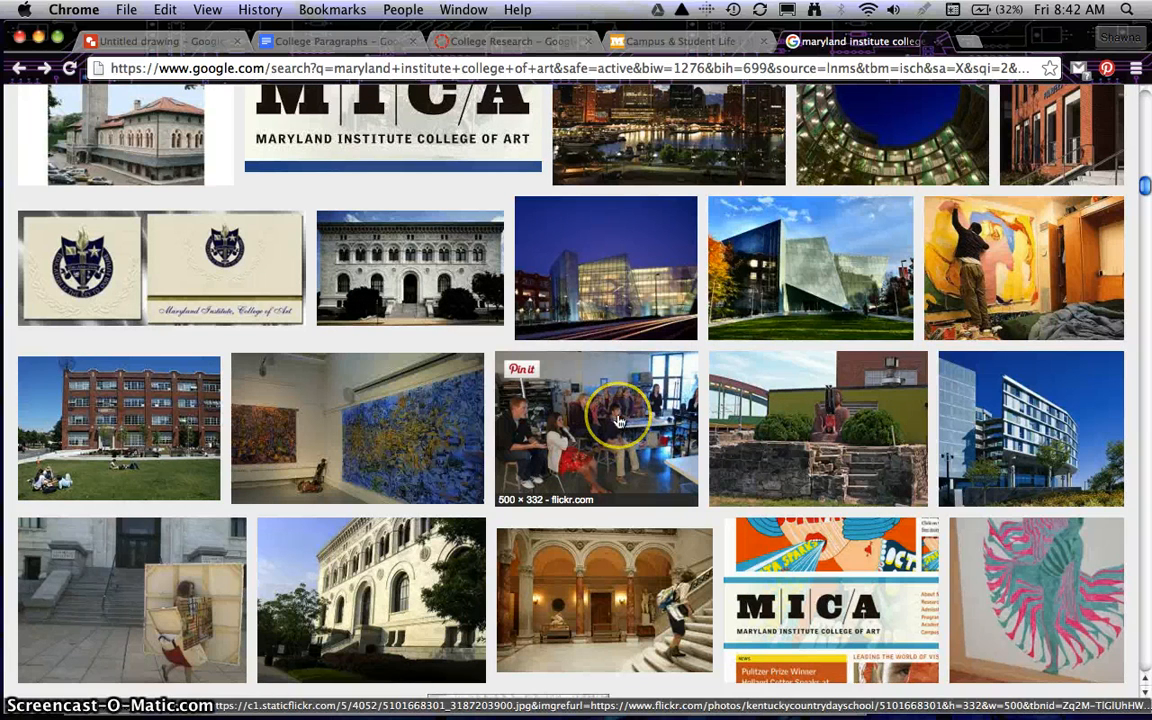
scroll(620, 420, down, 2)
scroll(600, 420, down, 2)
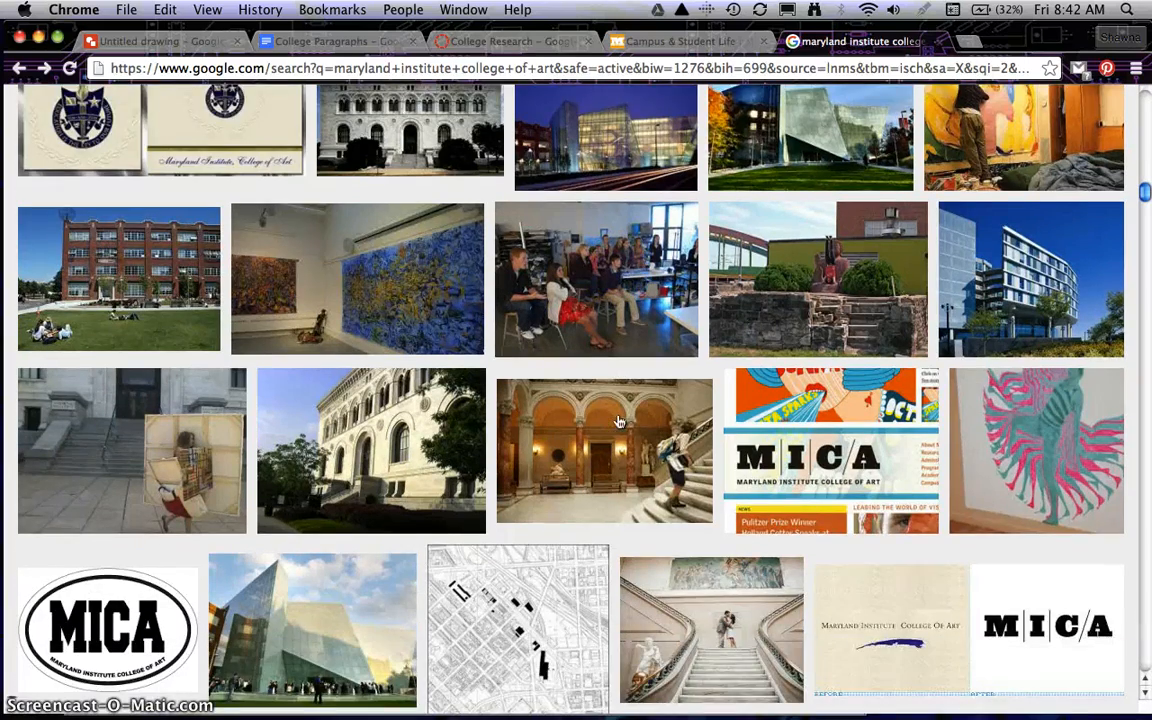
click(583, 420)
scroll(570, 415, down, 2)
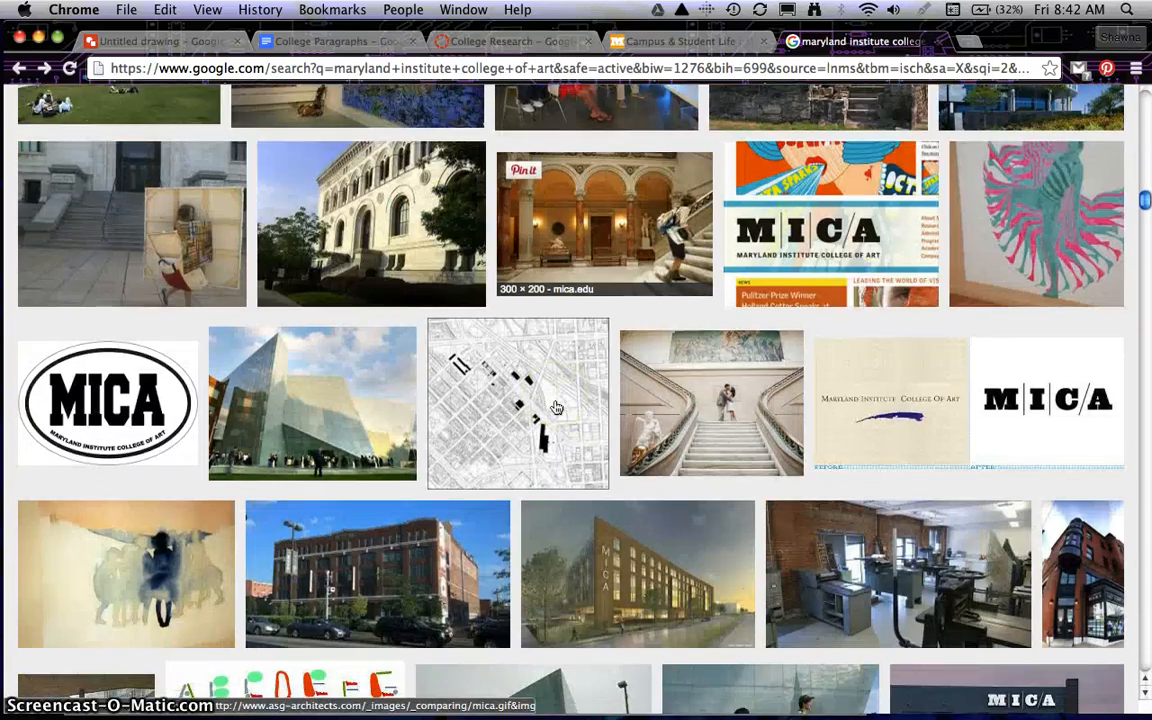
scroll(557, 407, down, 2)
- Search images for "maryland institute college of art students" and preview the photo of a student painting at an easel
click(334, 123)
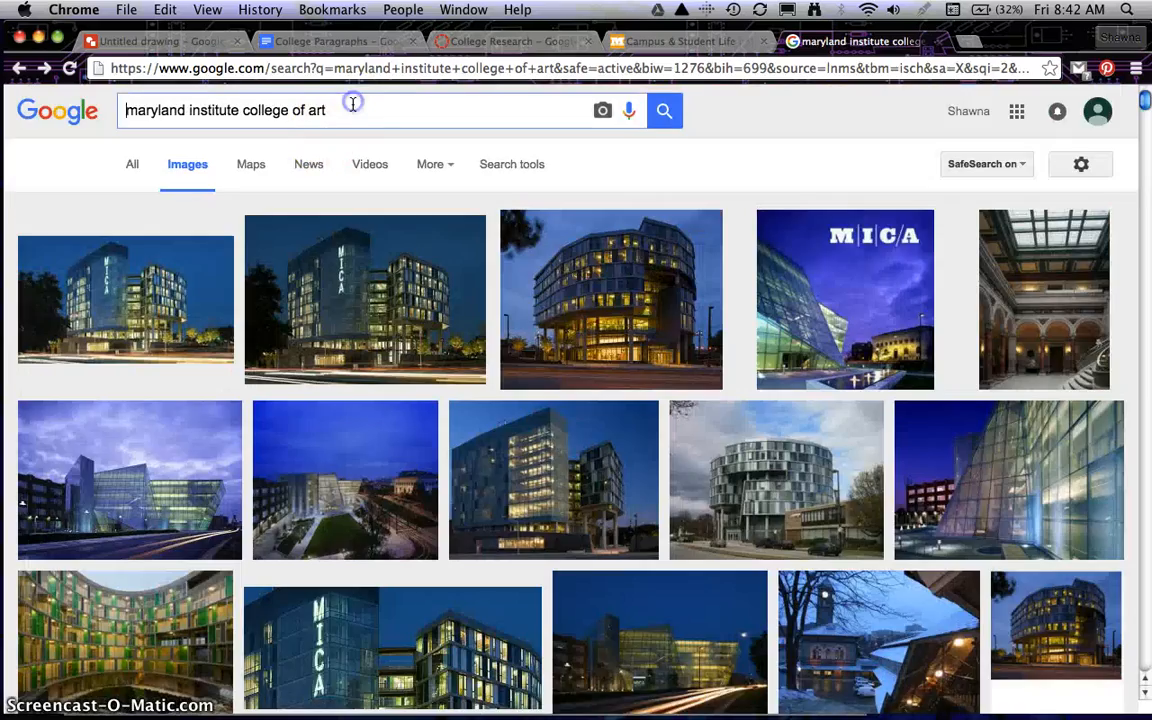
text(students)
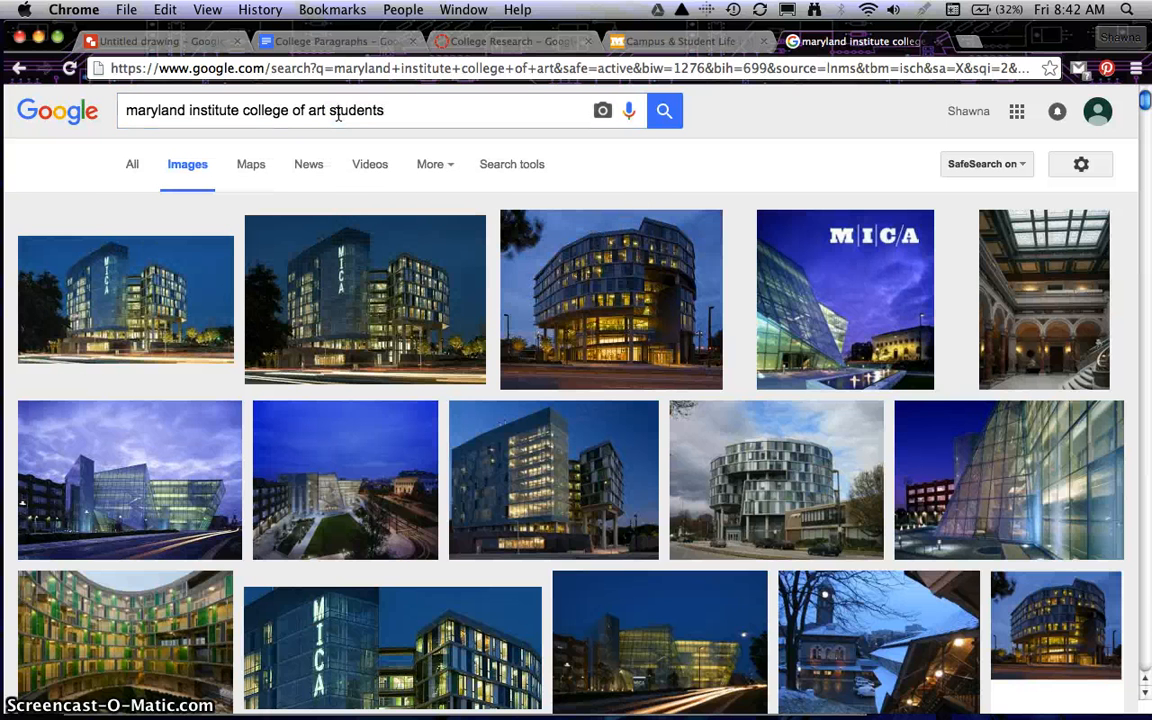
key(Return)
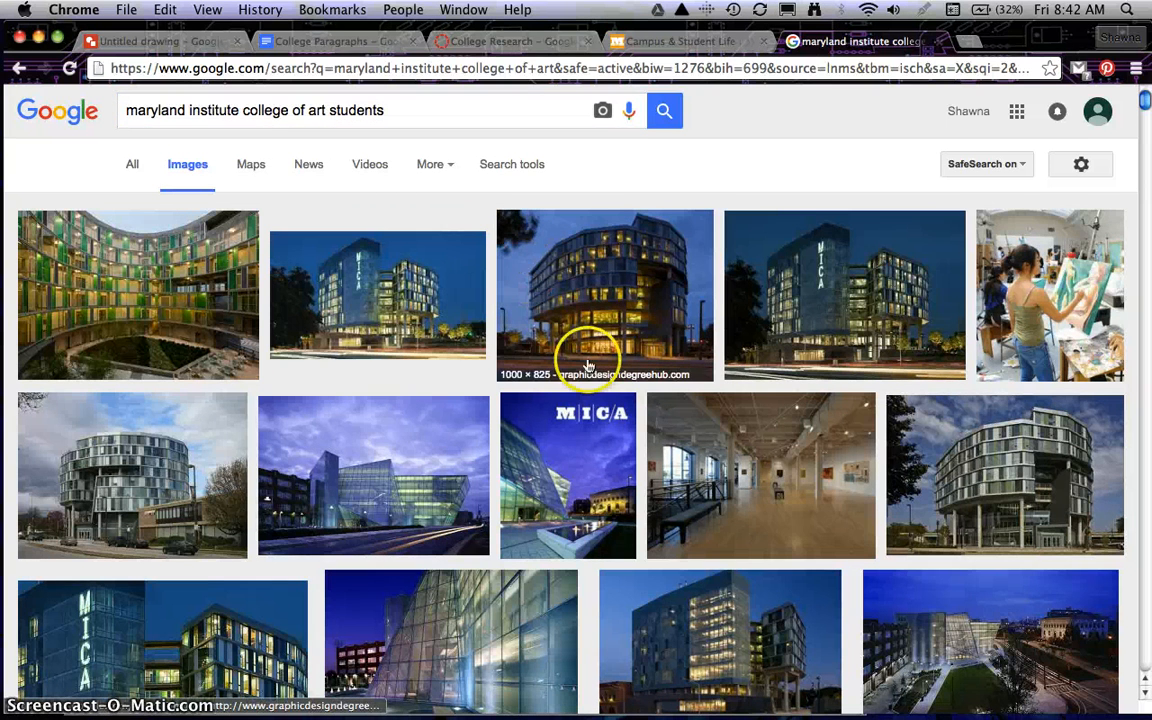
scroll(588, 366, down, 1)
click(1087, 285)
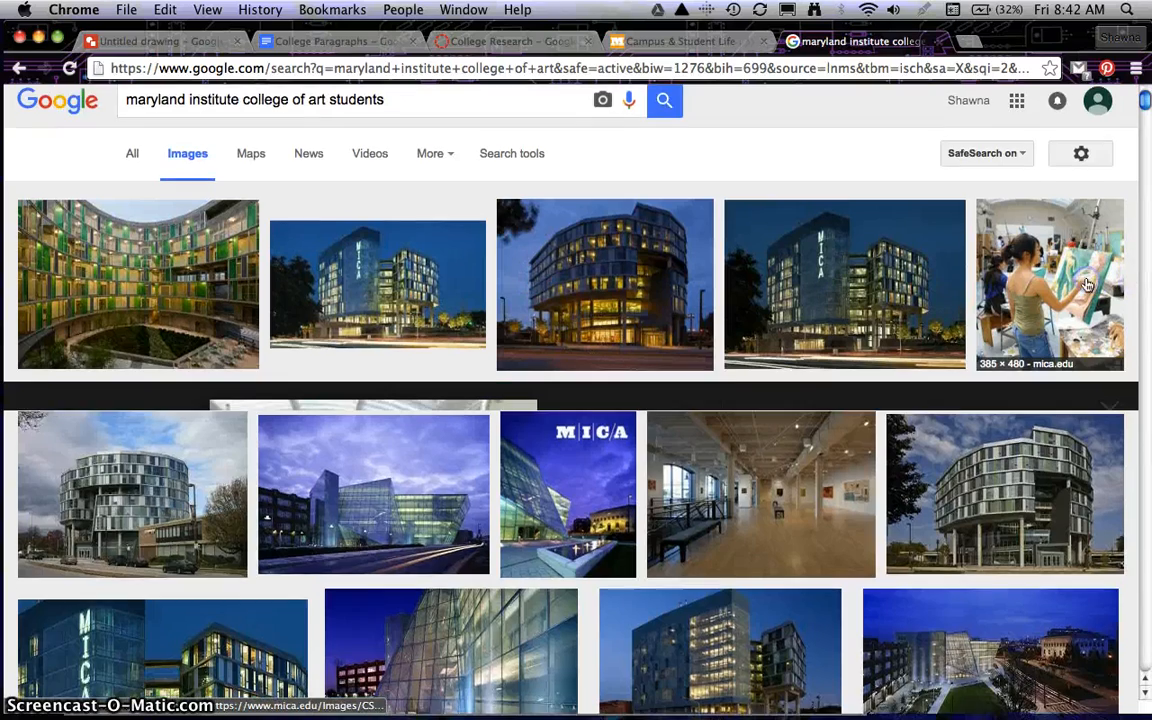
scroll(800, 430, down, 10)
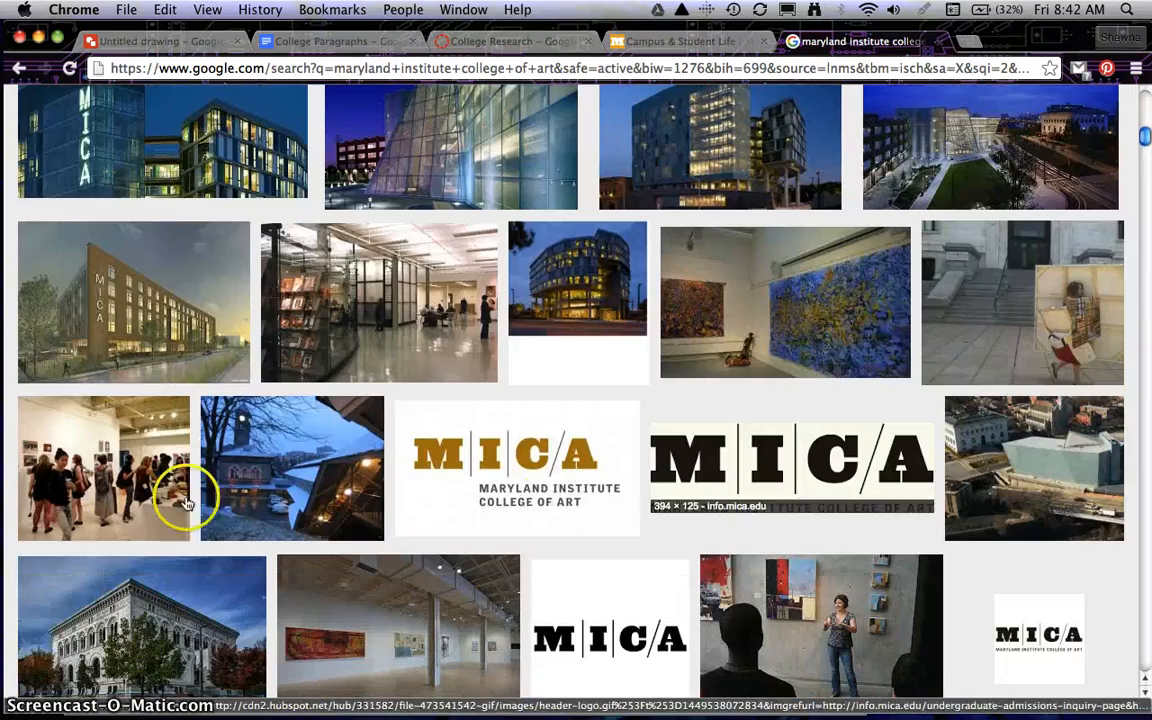
- Open the MICA@SACI exhibition photo at full size from the image results and copy its URL
click(105, 503)
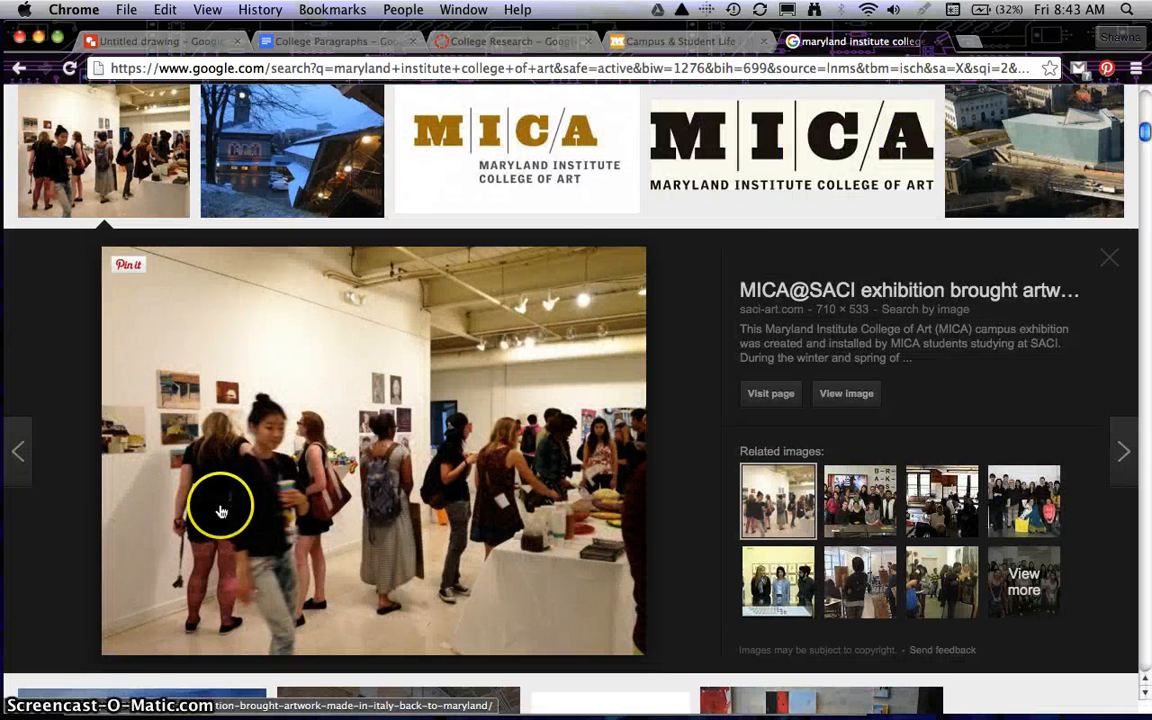
click(862, 403)
click(259, 68)
key(super+c)
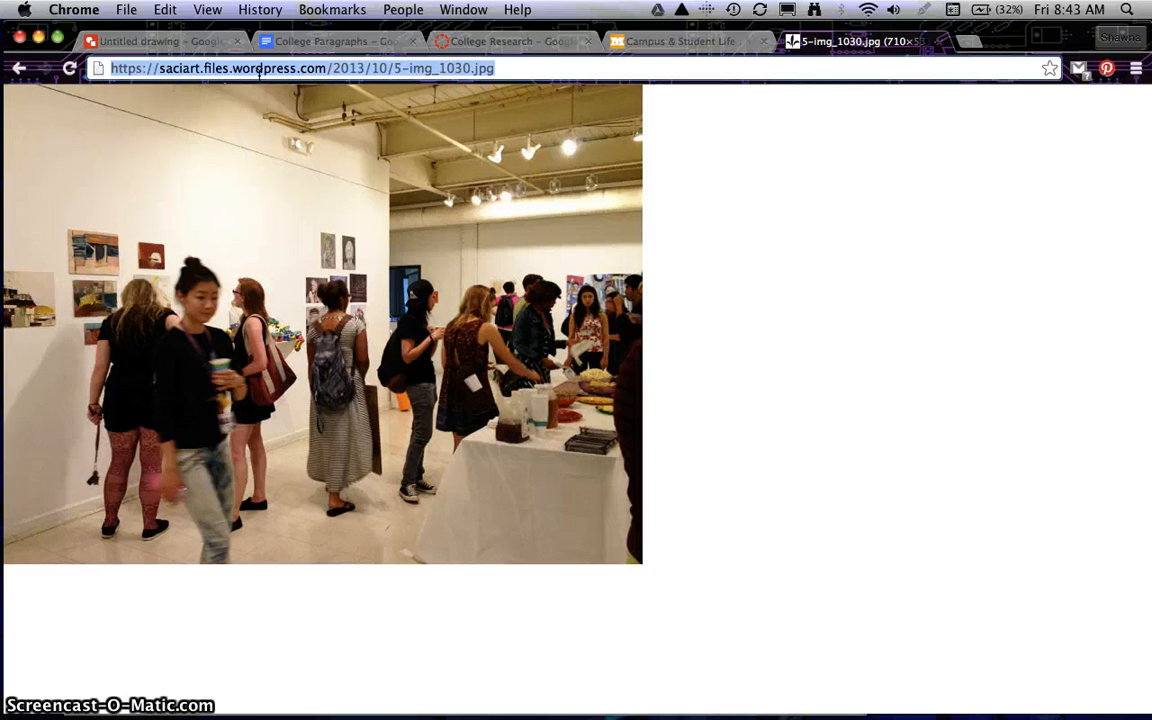
- Insert the student exhibition photo into the poster drawing from its copied URL
click(117, 44)
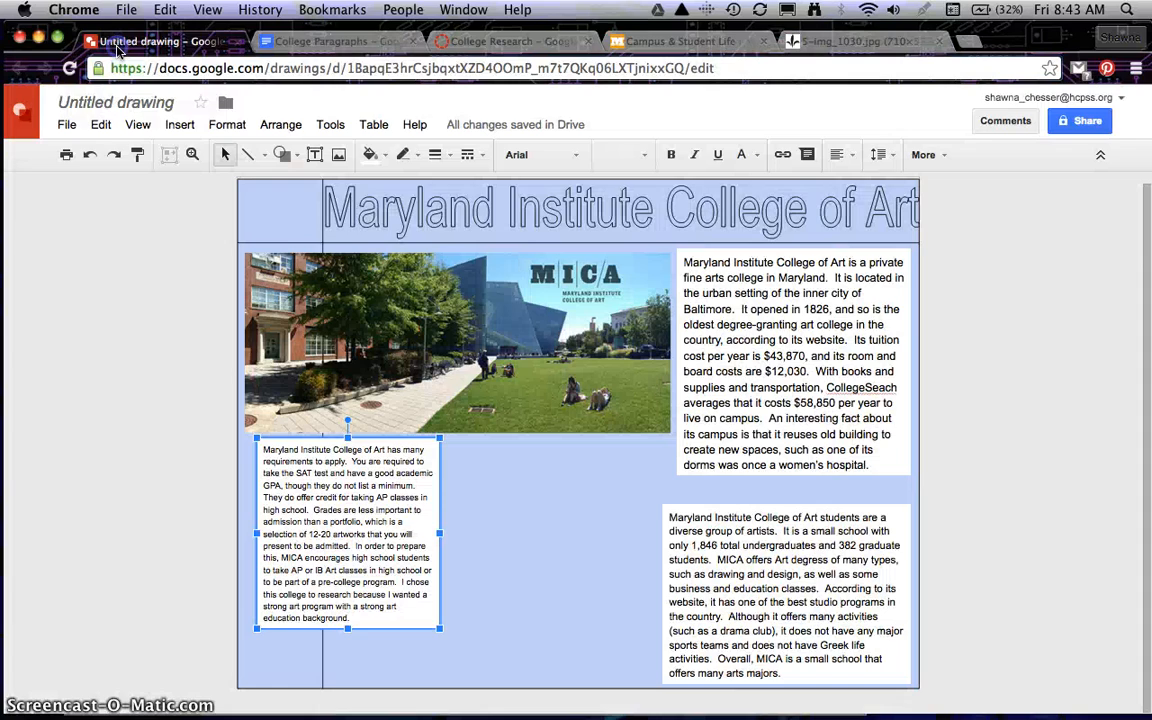
click(523, 526)
click(180, 124)
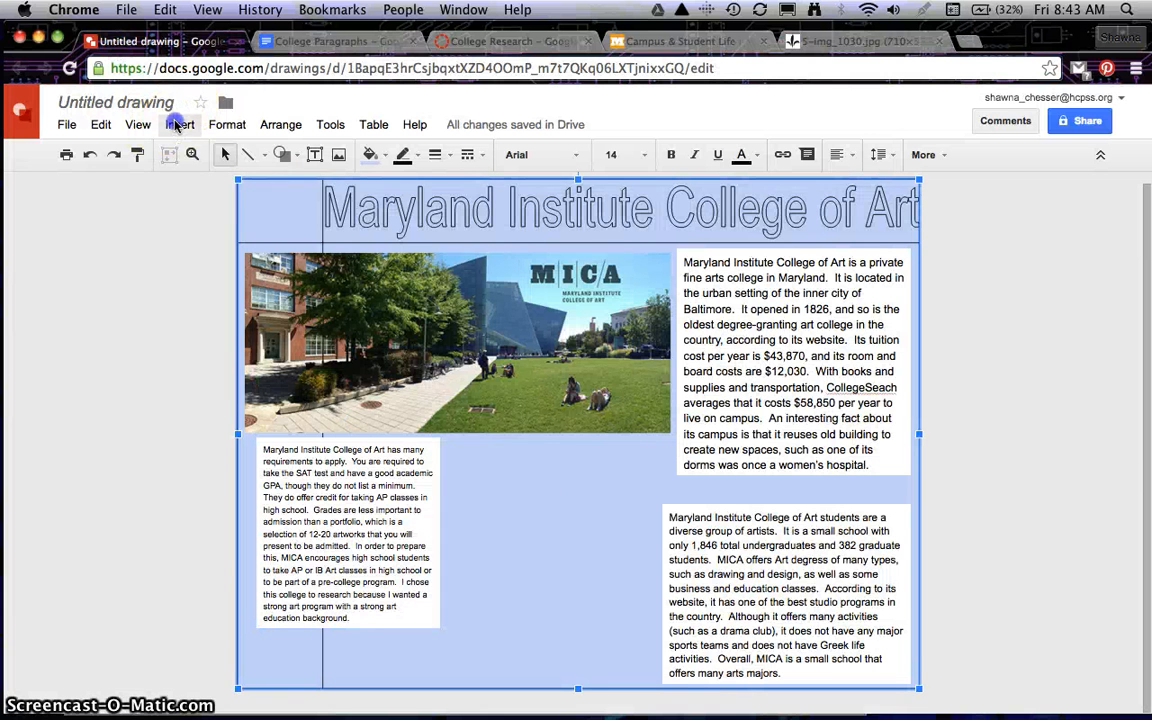
click(193, 180)
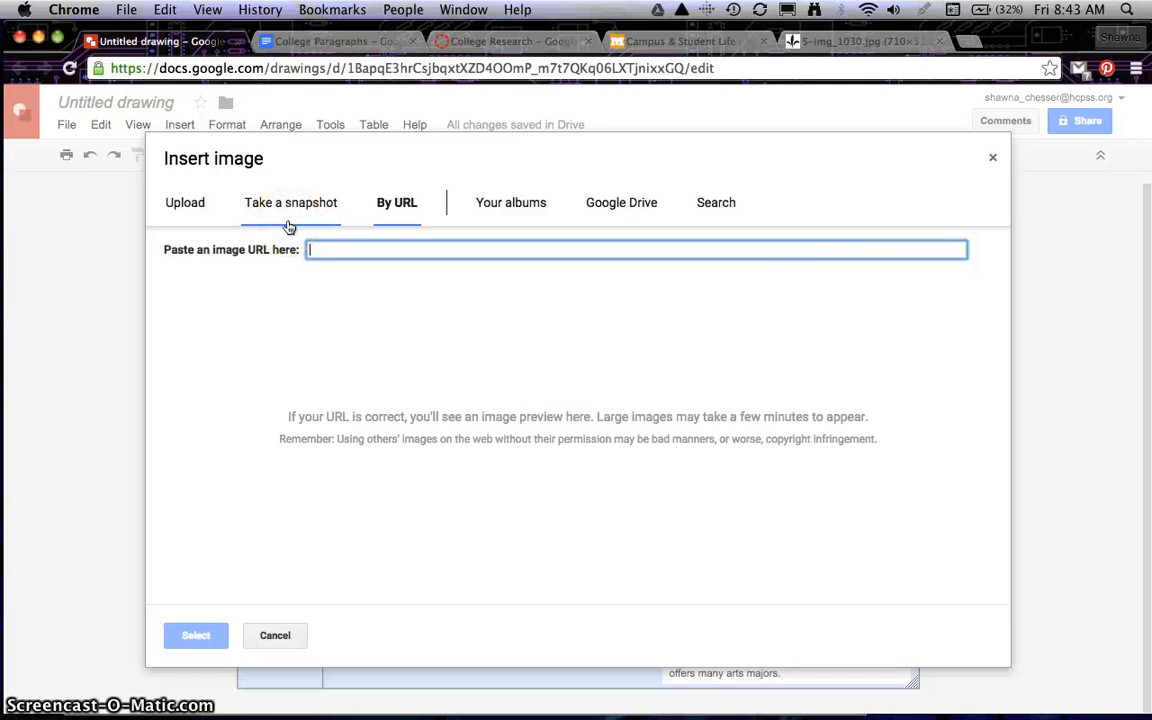
key(super+v)
click(196, 635)
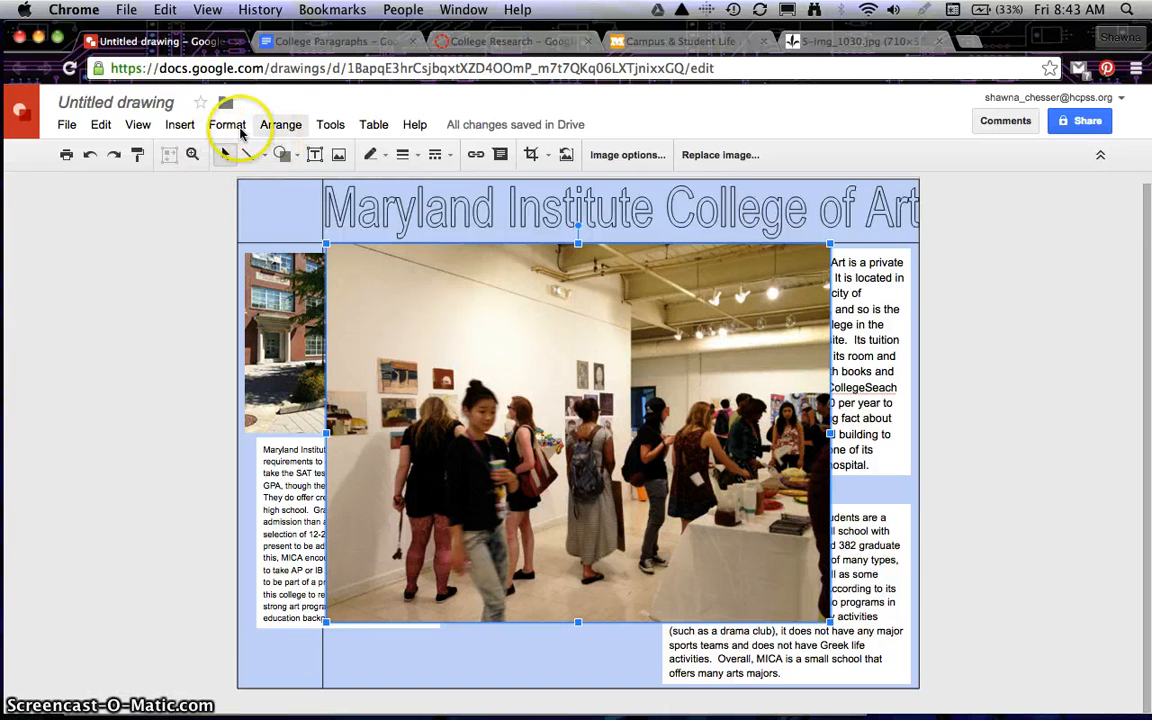
- Shrink the student exhibition photo proportionally to about two-thirds of its inserted width, undoing a distorted horizontal squeeze along the way
click(340, 156)
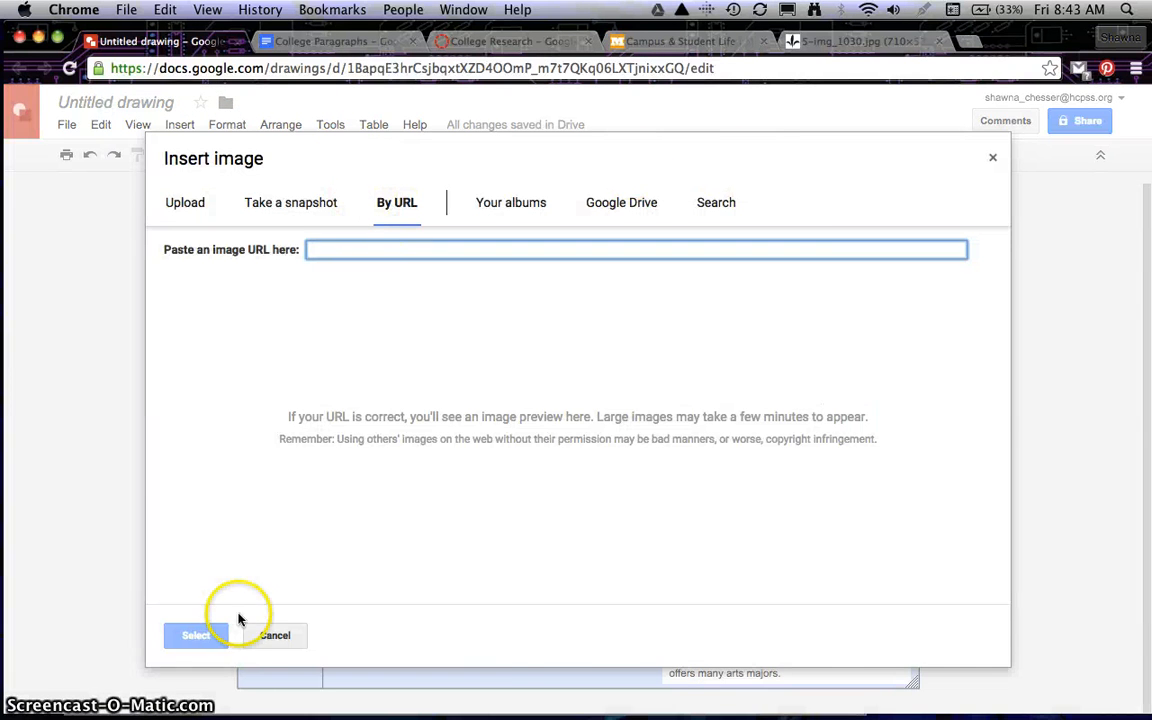
click(288, 647)
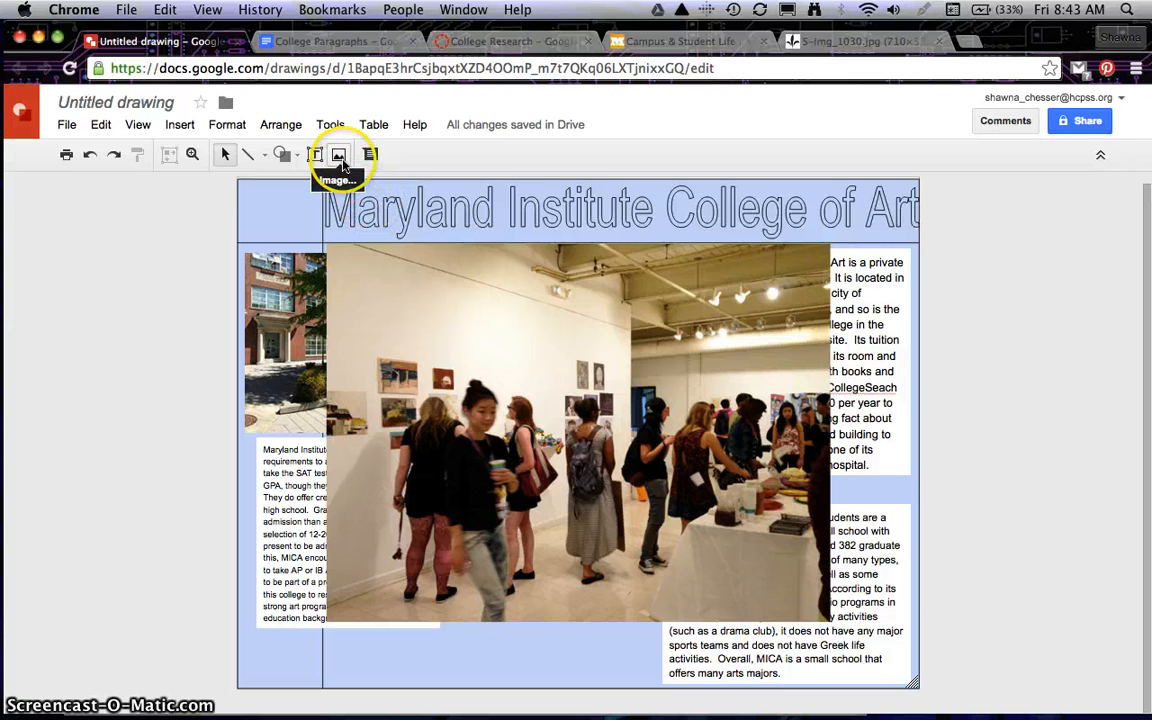
click(384, 314)
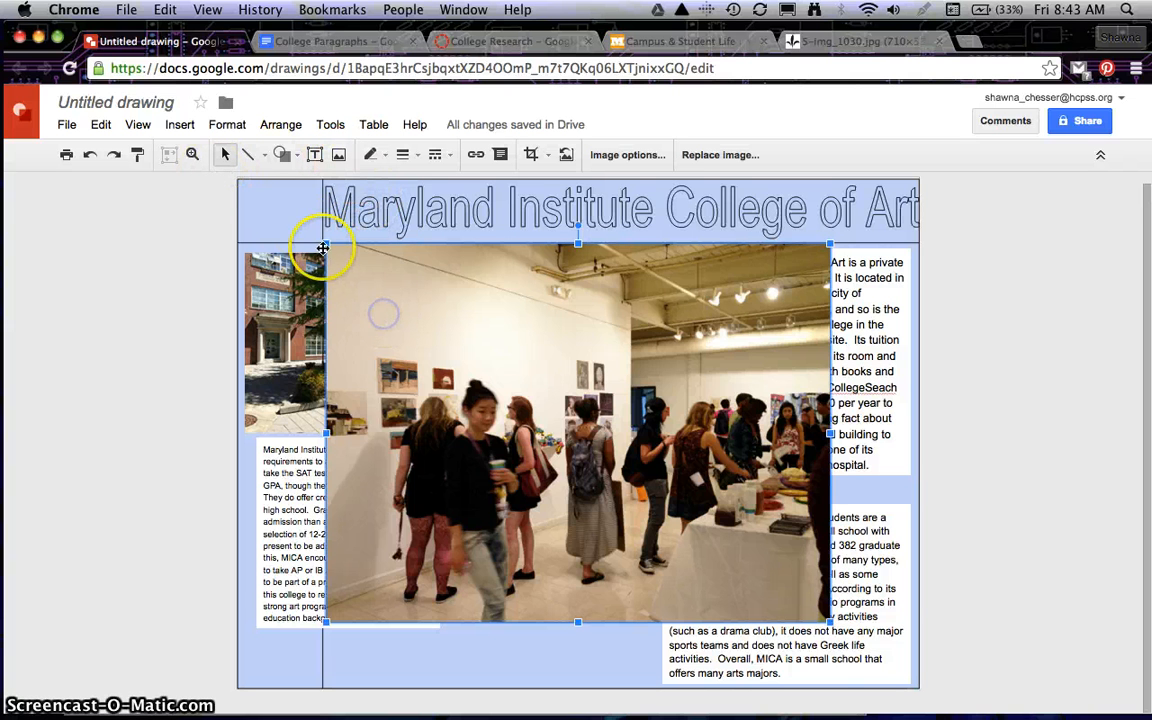
drag(427, 295, 541, 422)
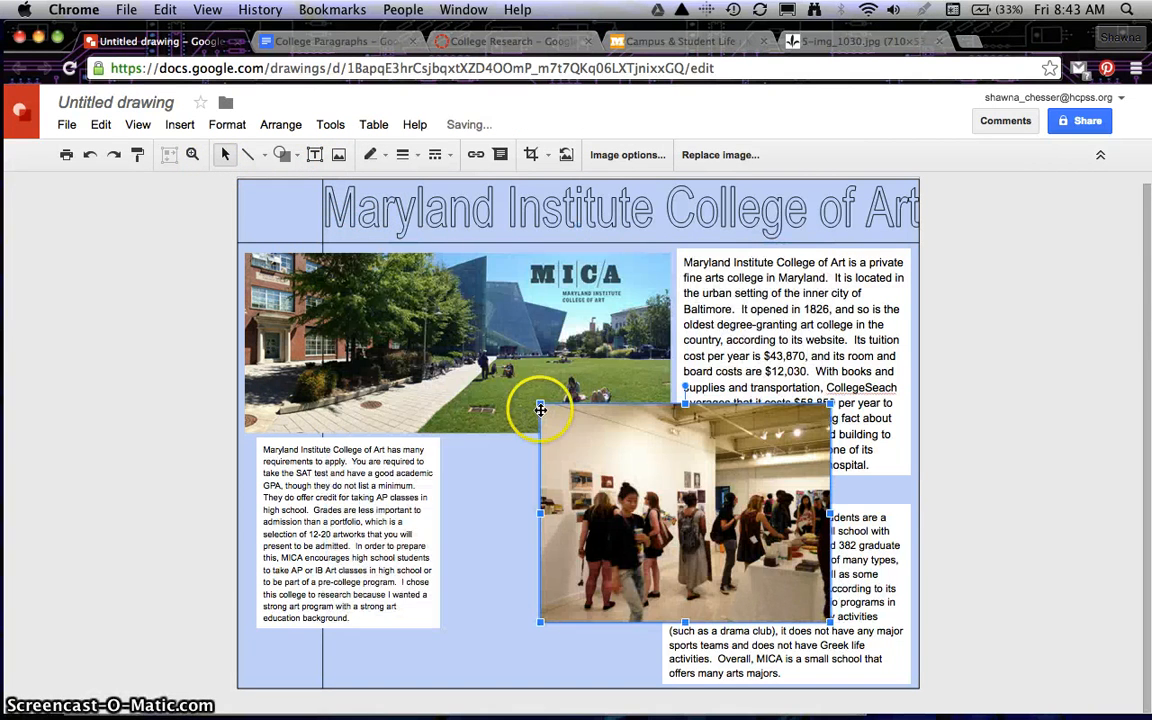
drag(362, 441, 338, 462)
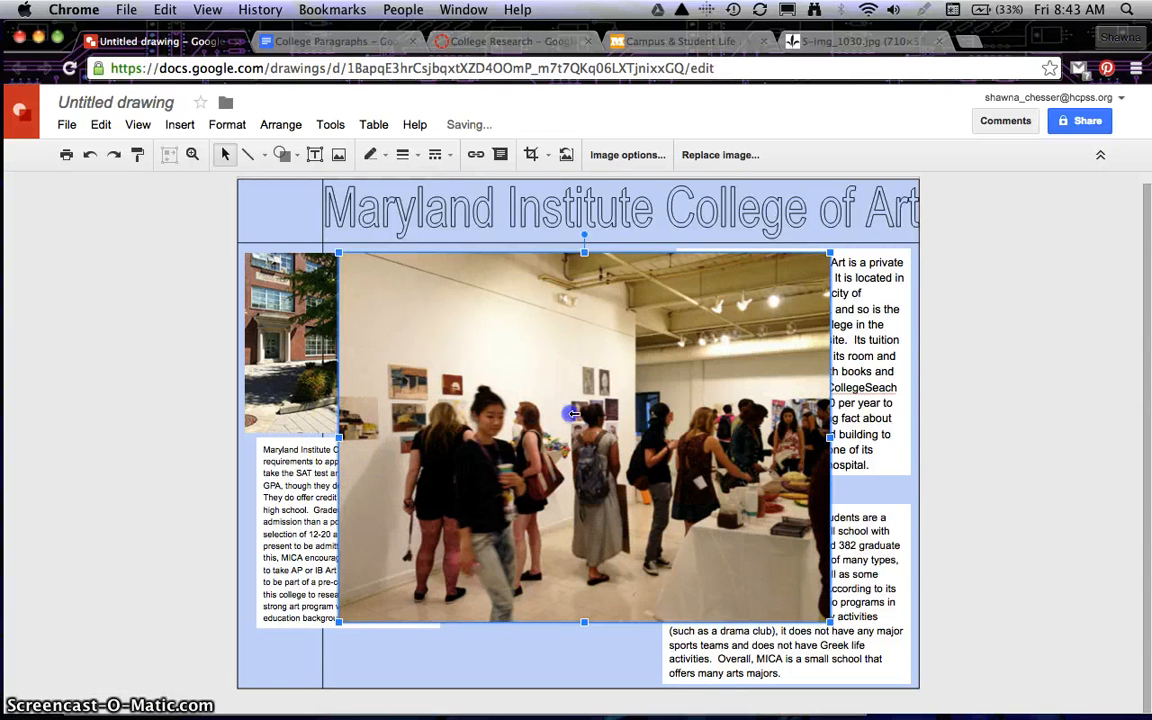
drag(573, 413, 598, 415)
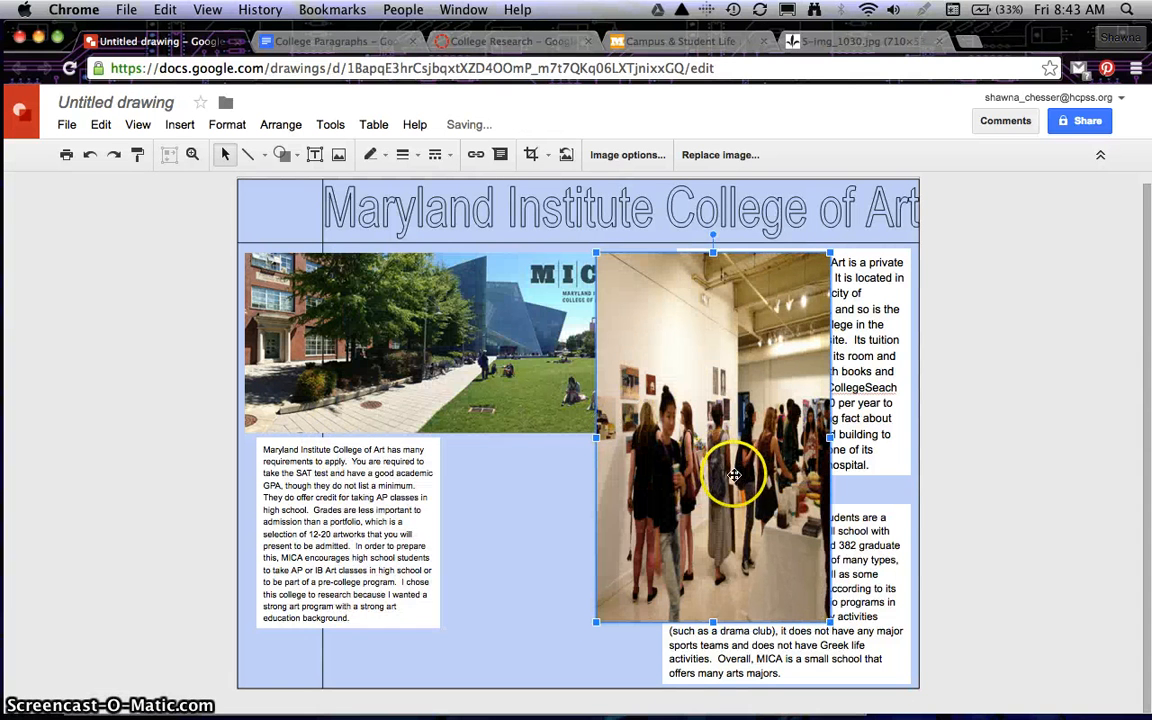
click(90, 154)
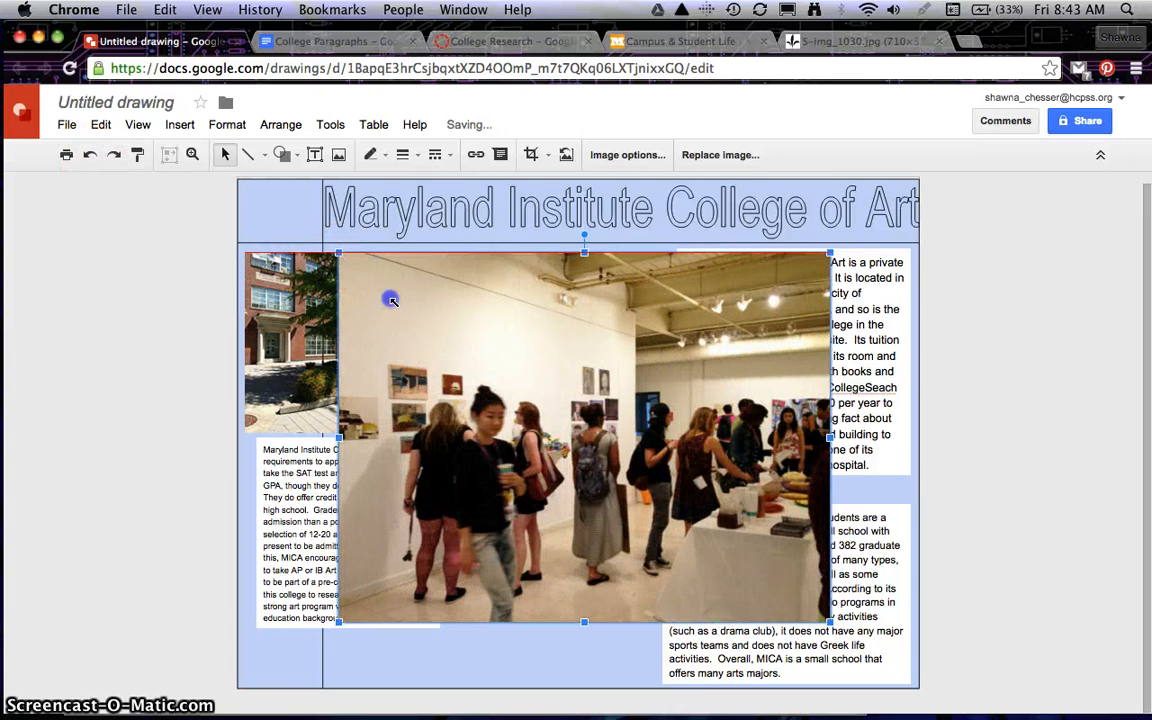
drag(390, 300, 488, 362)
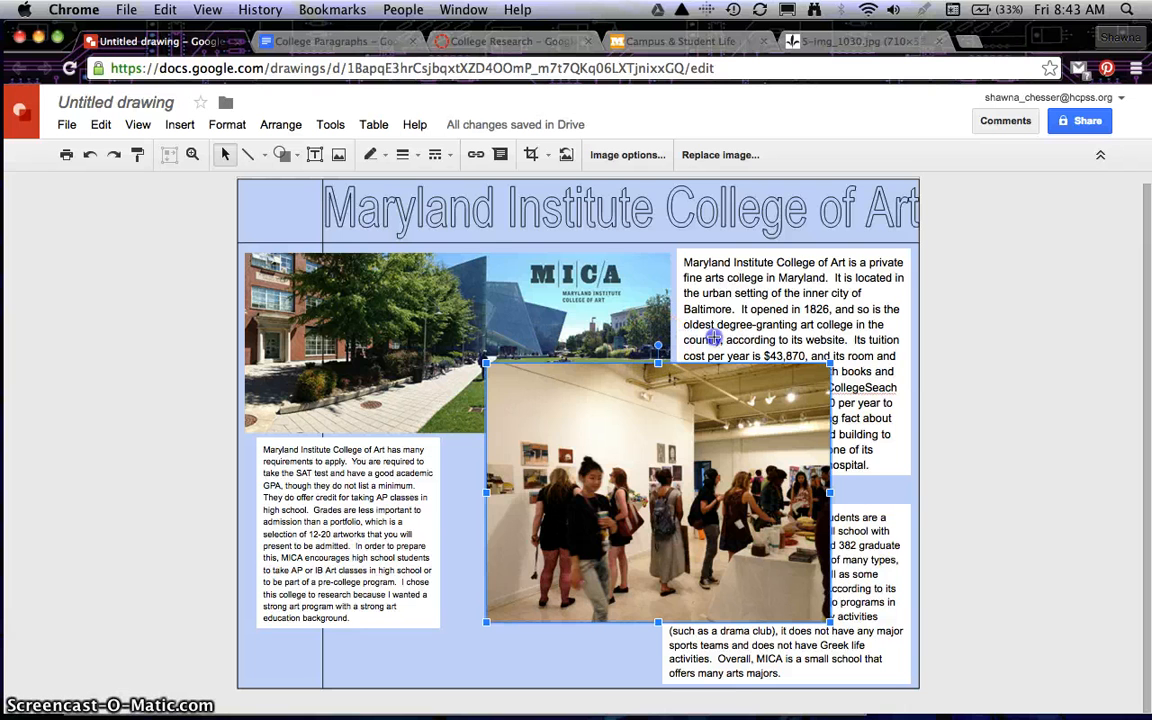
- Try rotating the exhibition photo to two different tilts and undo both rotations
drag(657, 345, 722, 390)
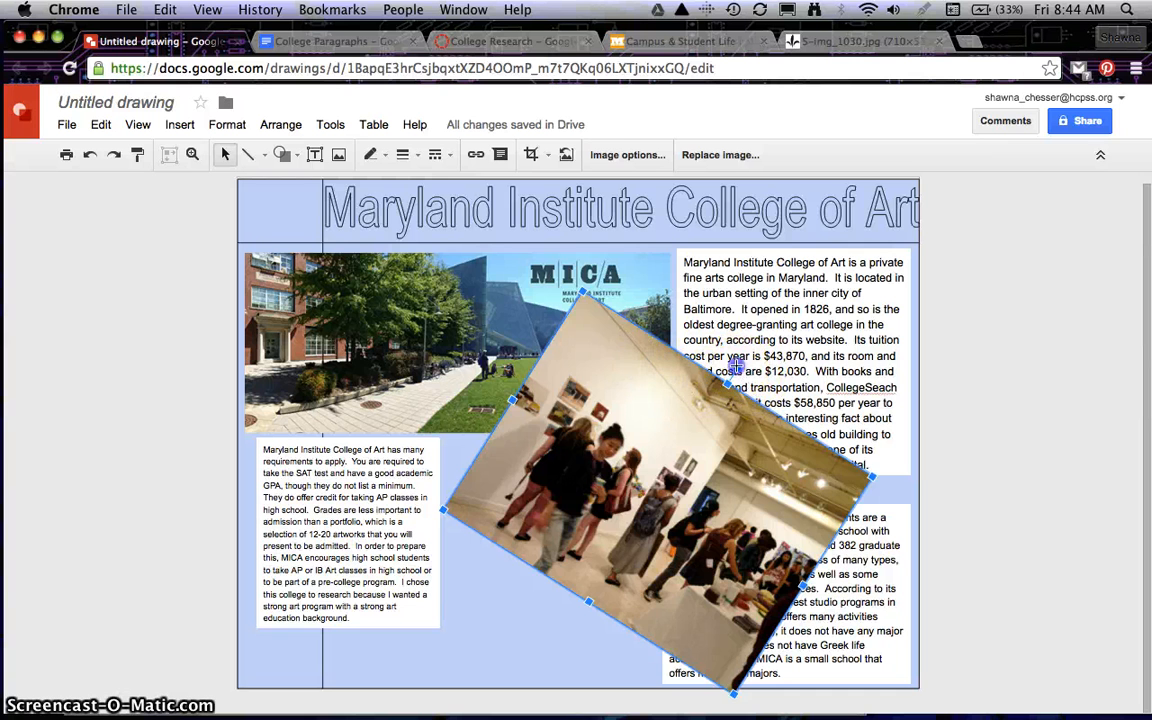
drag(631, 339, 624, 339)
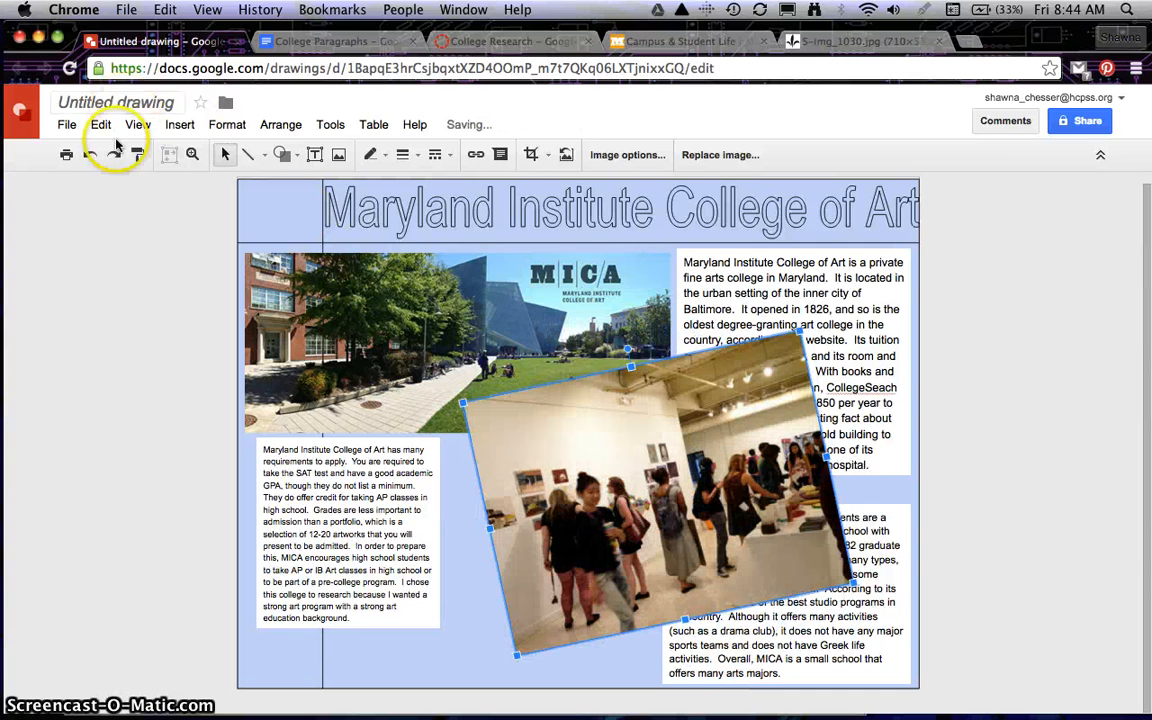
click(91, 160)
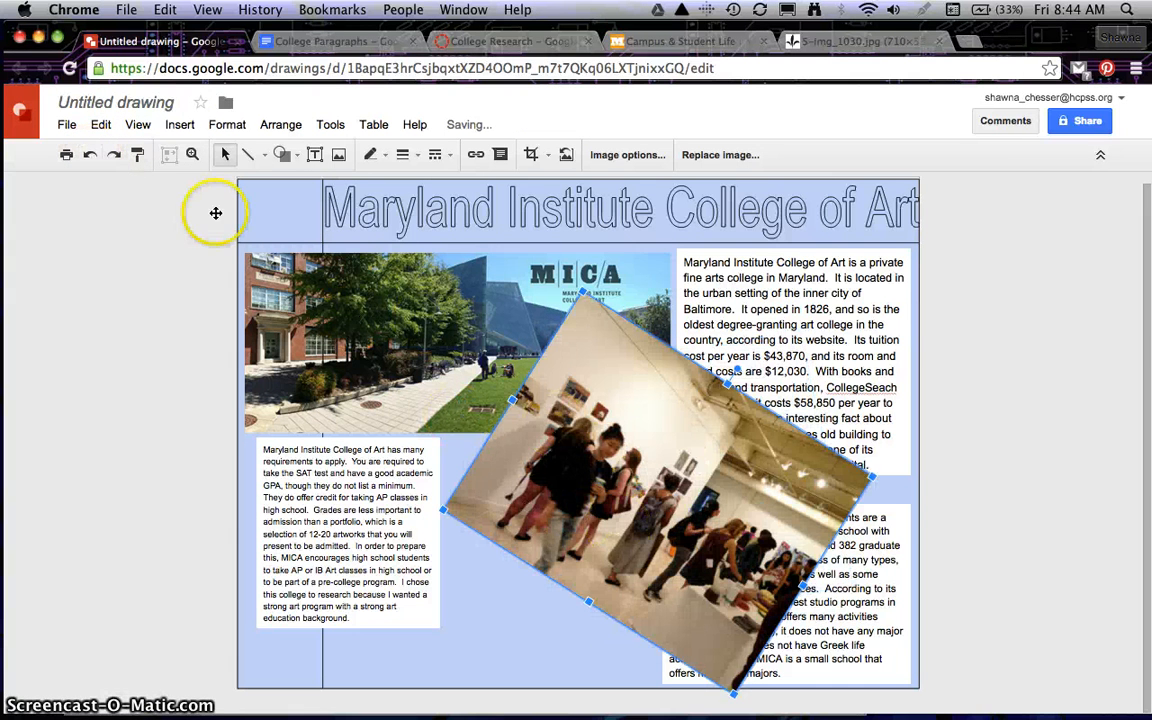
click(90, 157)
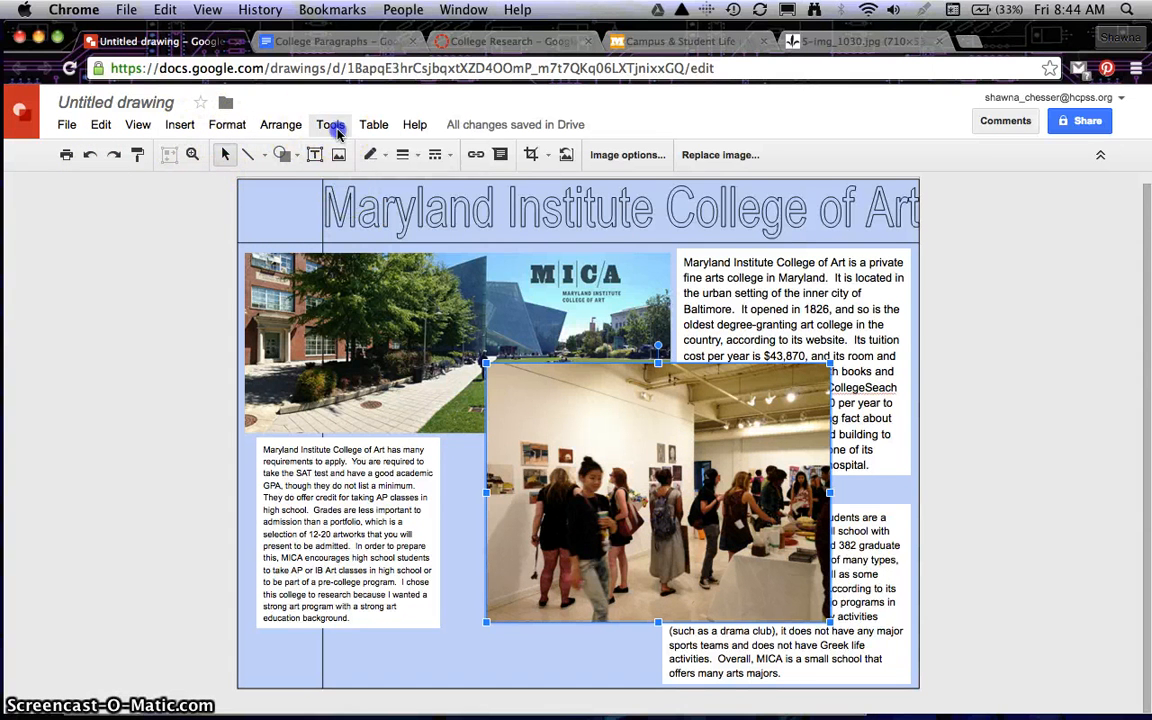
- Crop the exhibition photo, trimming its upper wall area and the students on its left side
click(336, 131)
click(276, 127)
click(234, 126)
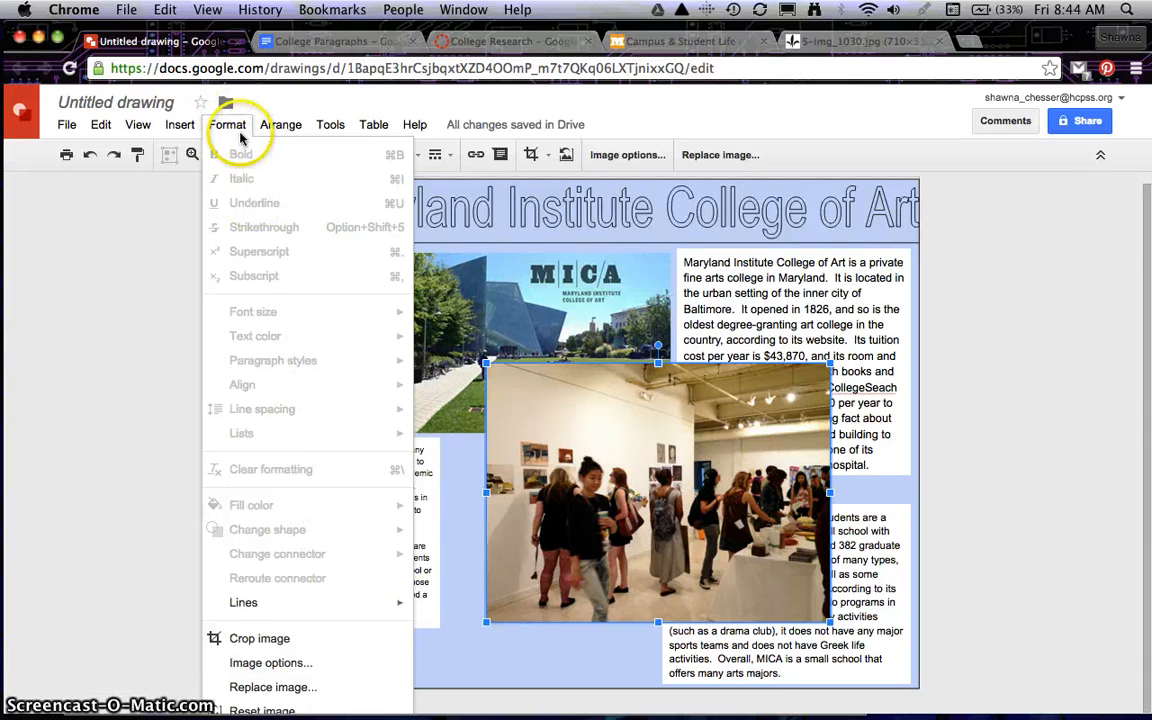
click(281, 644)
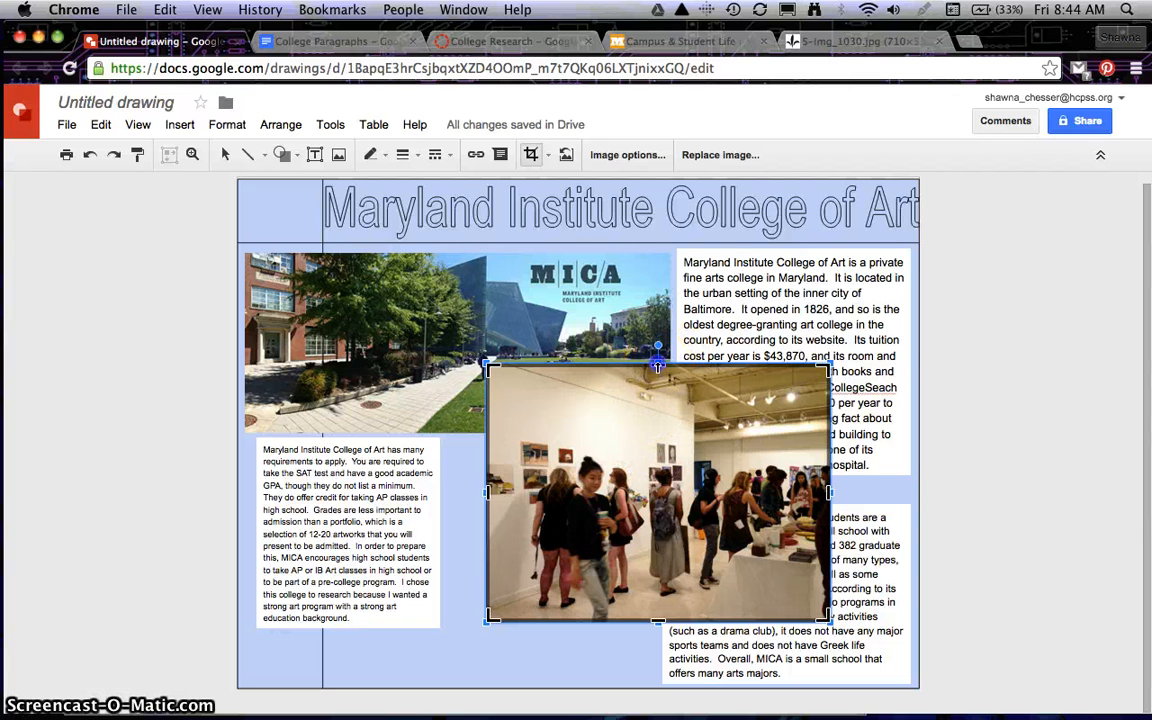
drag(657, 388, 657, 445)
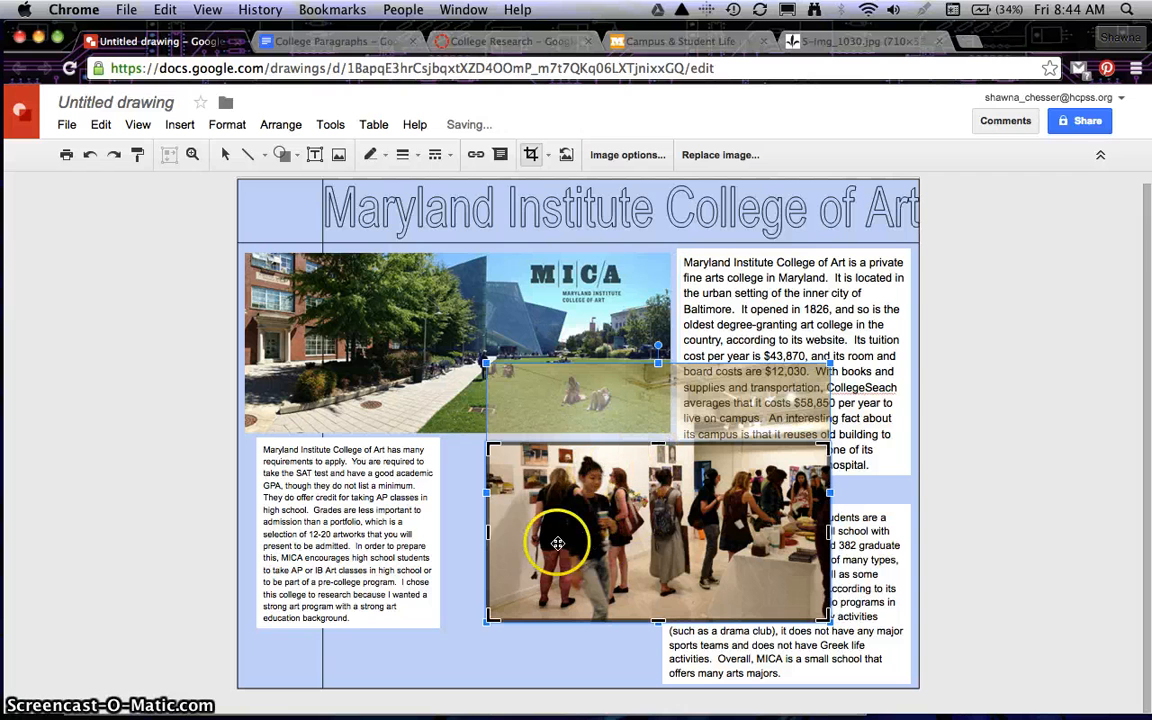
drag(490, 533, 619, 533)
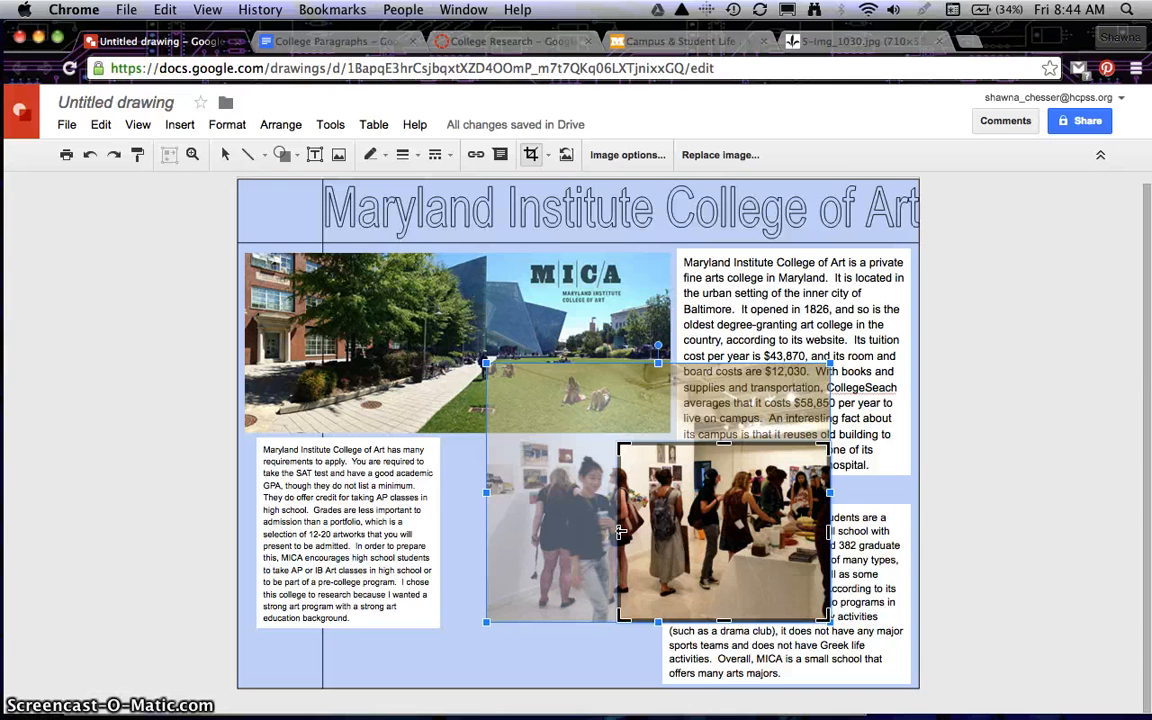
key(Return)
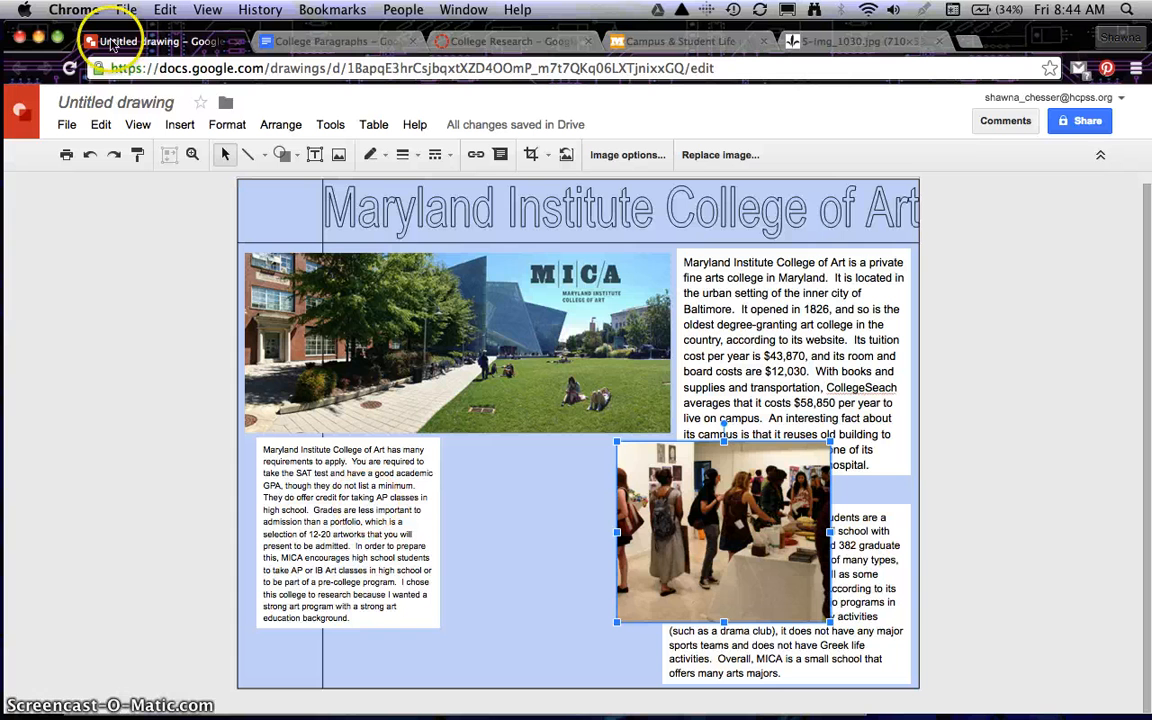
- Shrink the cropped exhibition photo slightly and place it beneath the campus photo, right beside the admission requirements paragraph
drag(718, 533, 544, 537)
drag(655, 454, 637, 468)
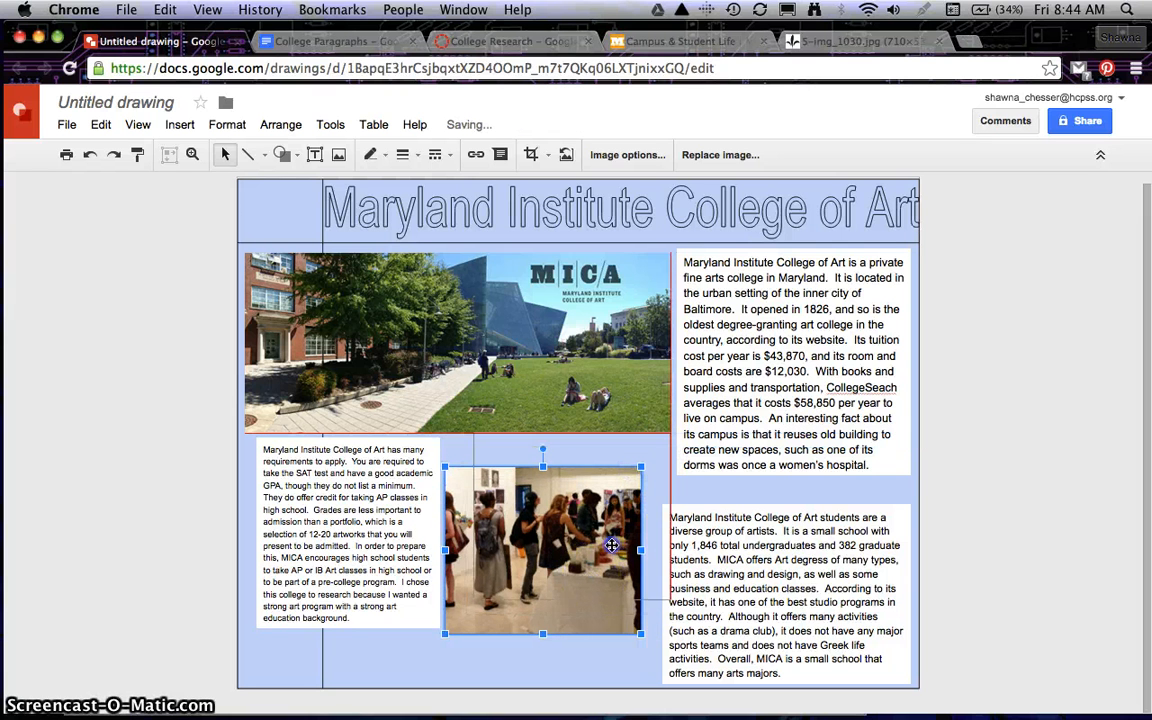
drag(588, 578, 610, 548)
drag(795, 577, 803, 546)
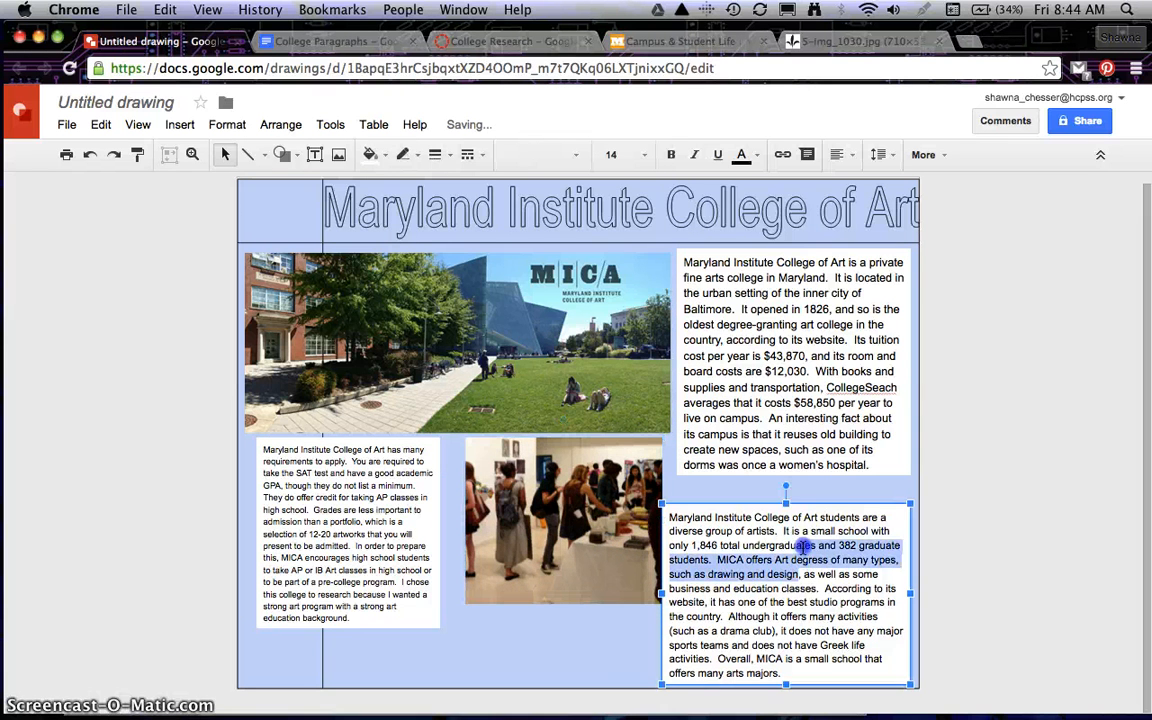
click(785, 517)
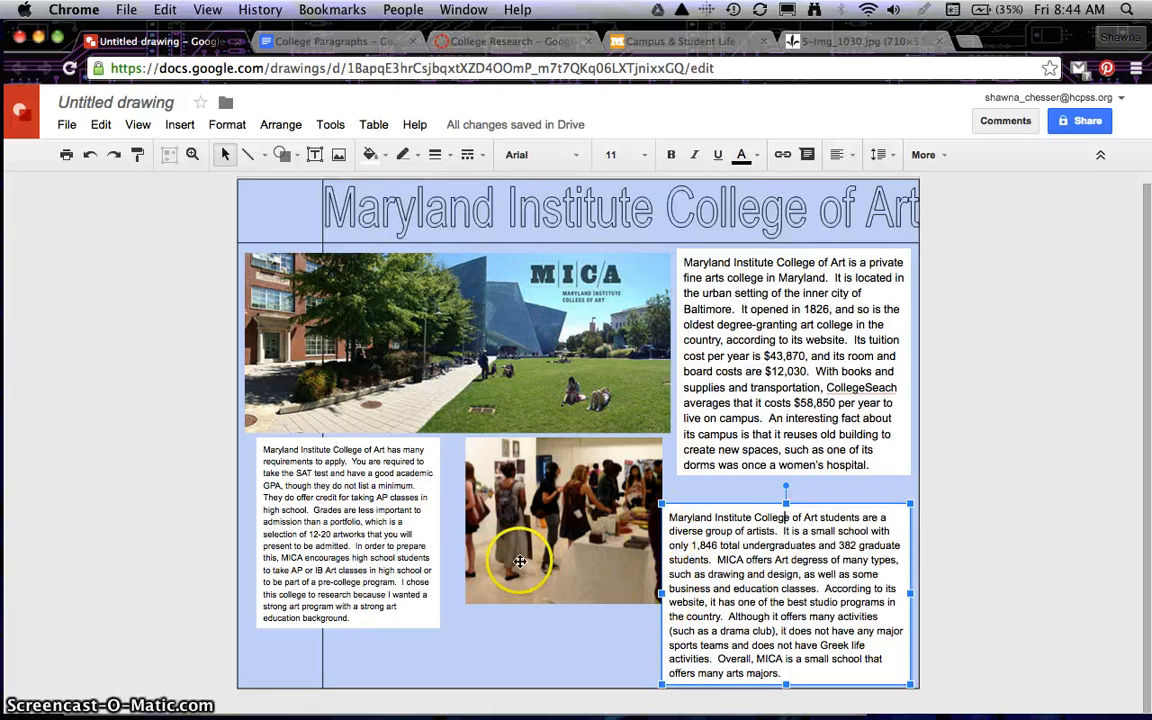
click(555, 540)
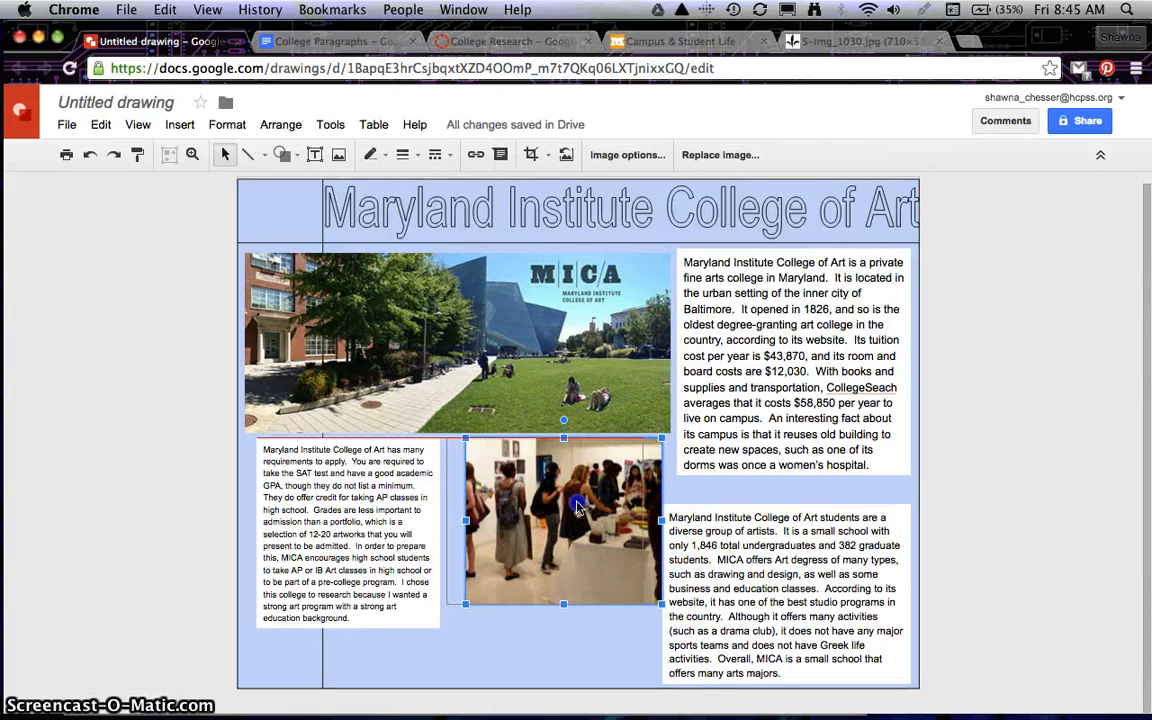
drag(578, 507, 578, 507)
- Widen and shorten the admission requirements text box to fit its paragraph, and align its left edge with the campus photo
click(370, 540)
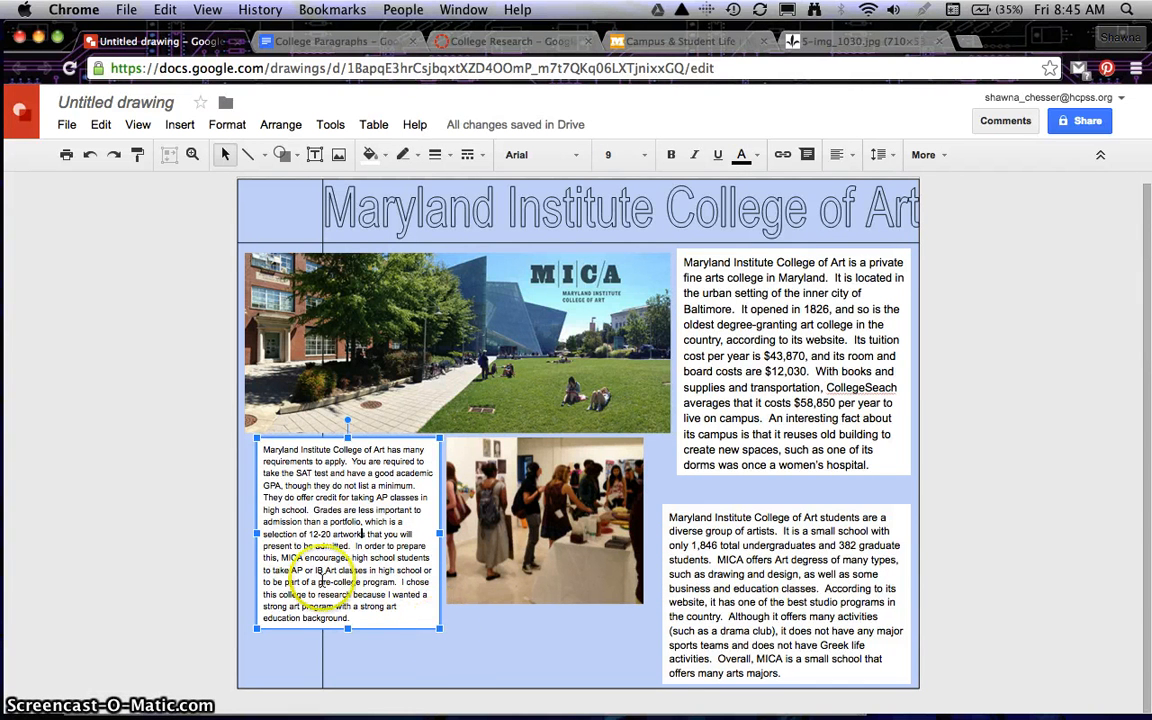
drag(247, 532, 206, 480)
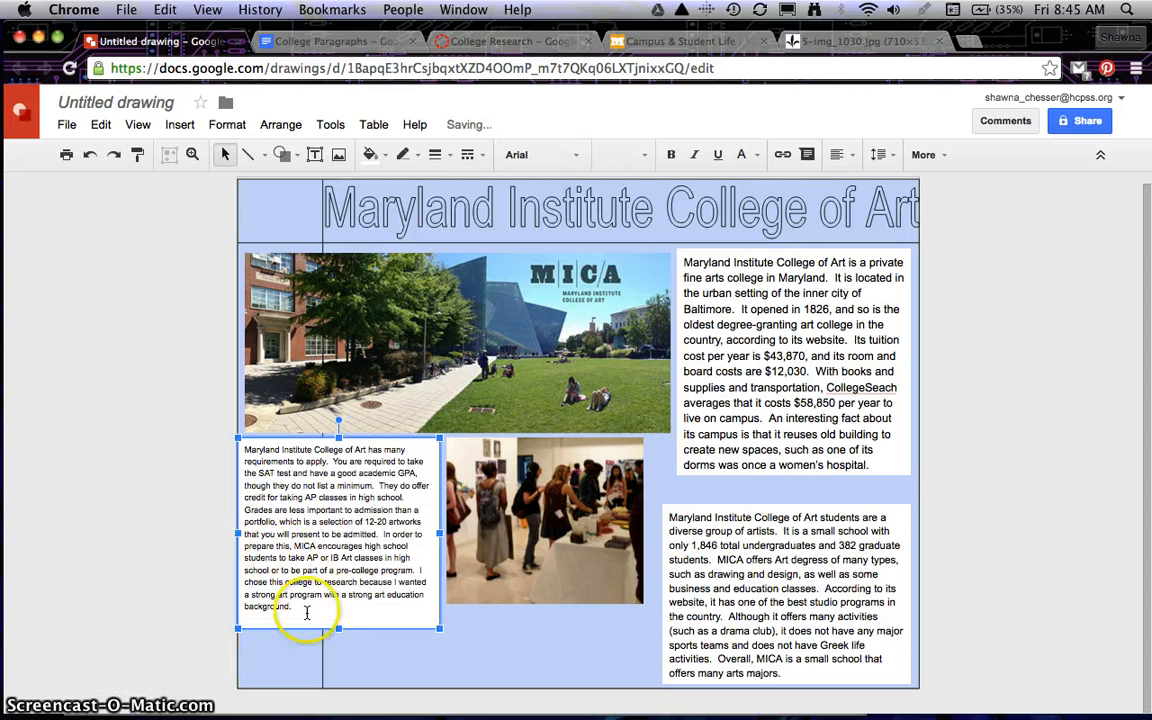
drag(338, 627, 338, 617)
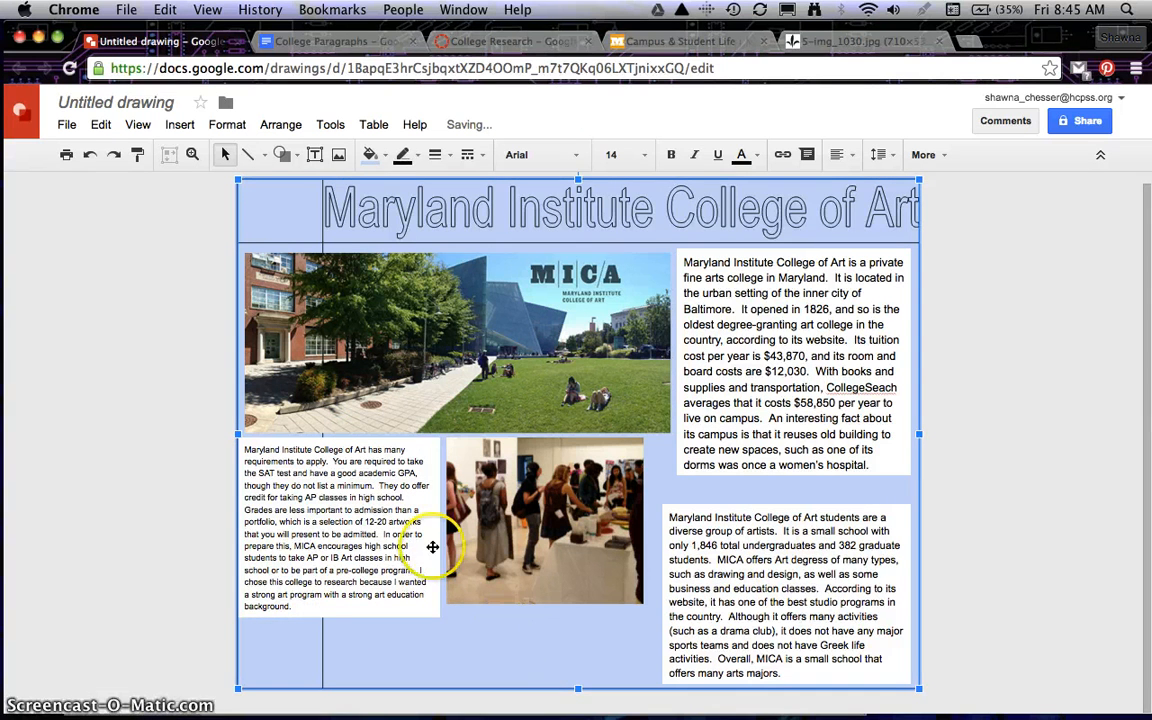
click(345, 525)
drag(345, 523, 333, 597)
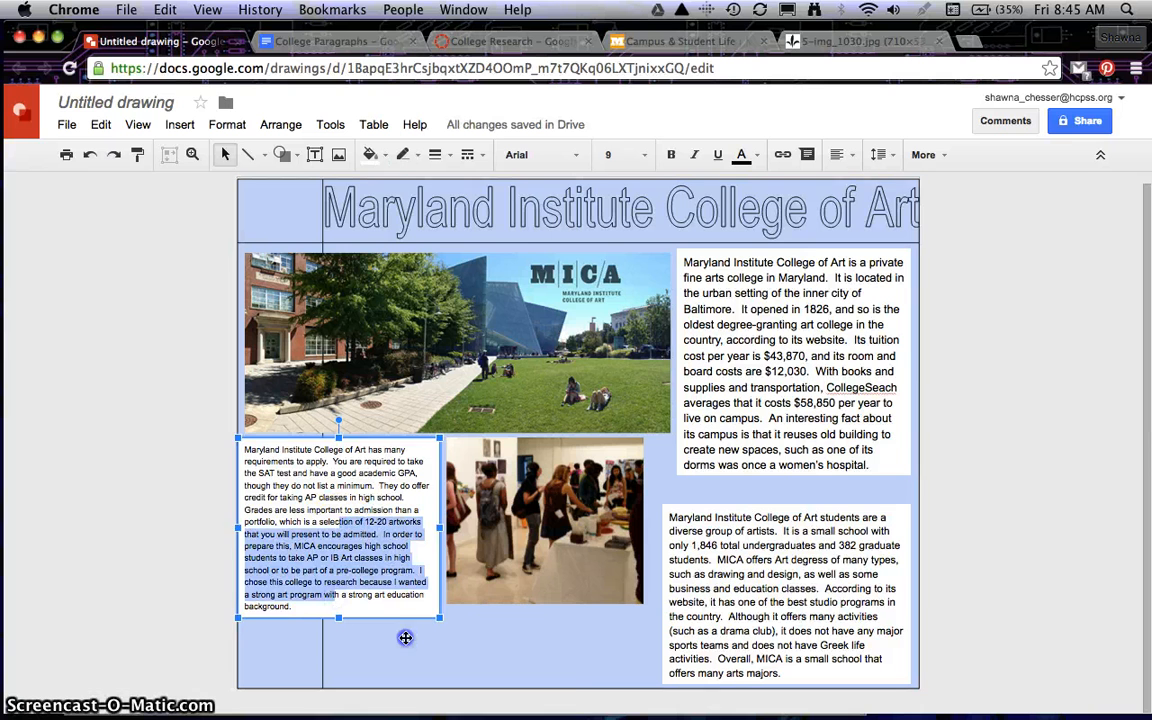
click(331, 486)
click(365, 436)
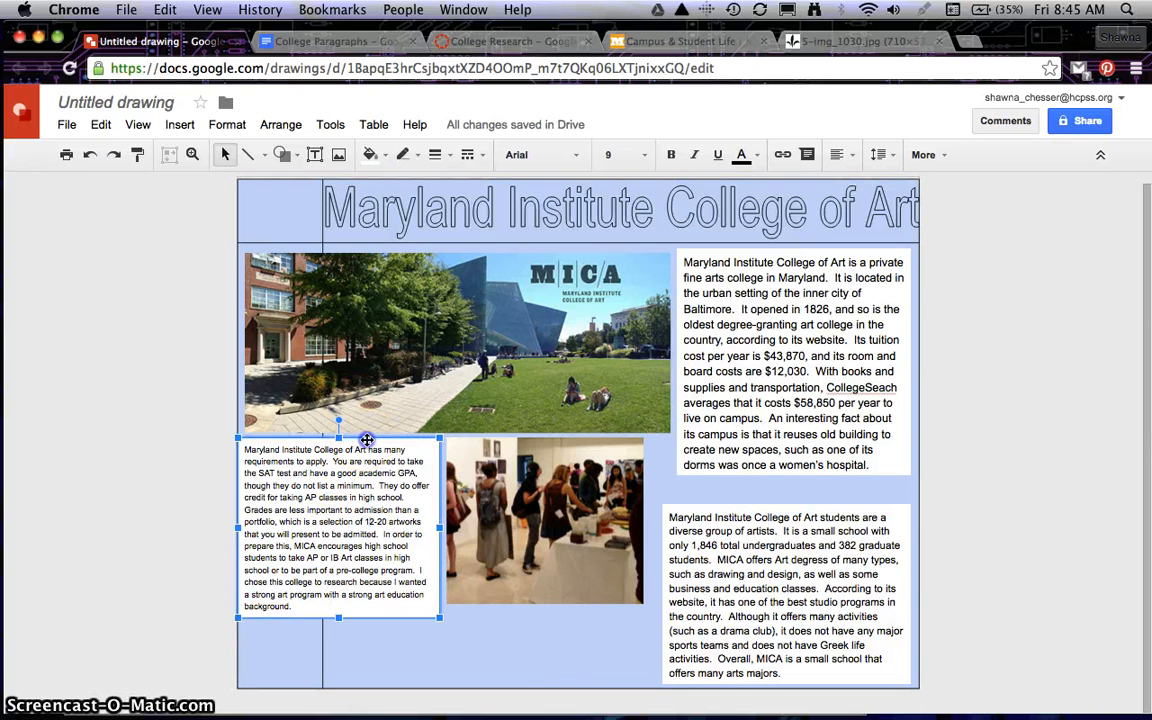
drag(367, 440, 374, 440)
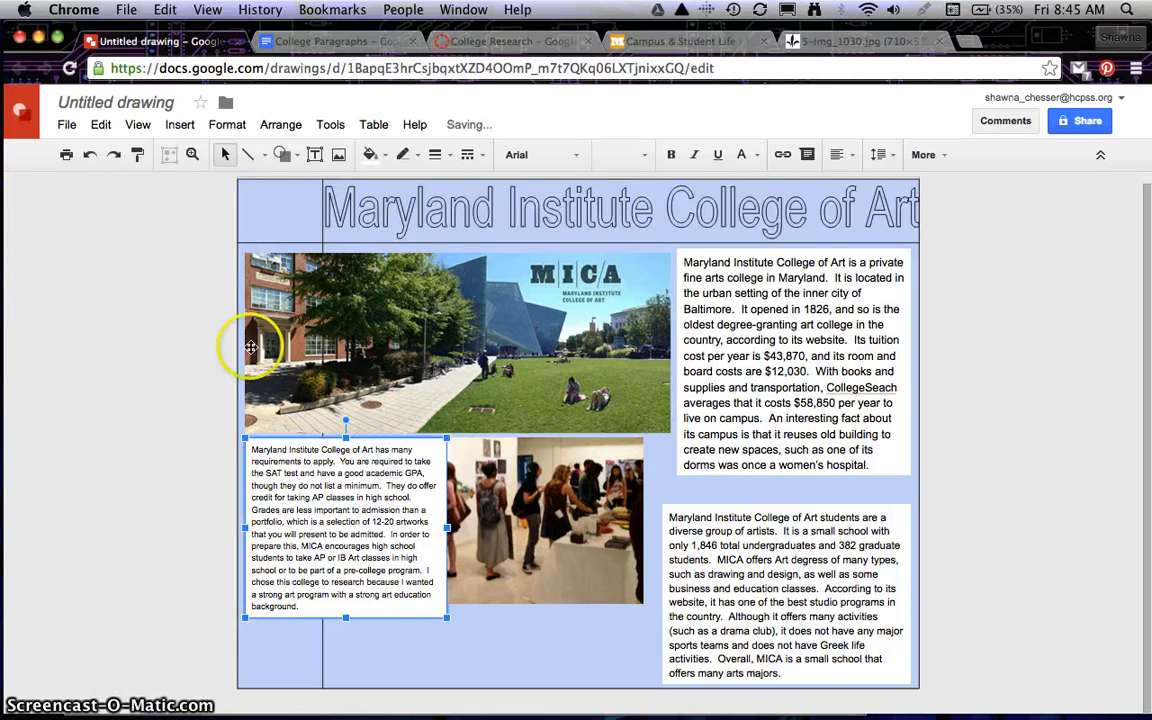
- Reposition the exhibition photo slightly right and down, leaving a gap beside the admission requirements text box
click(555, 465)
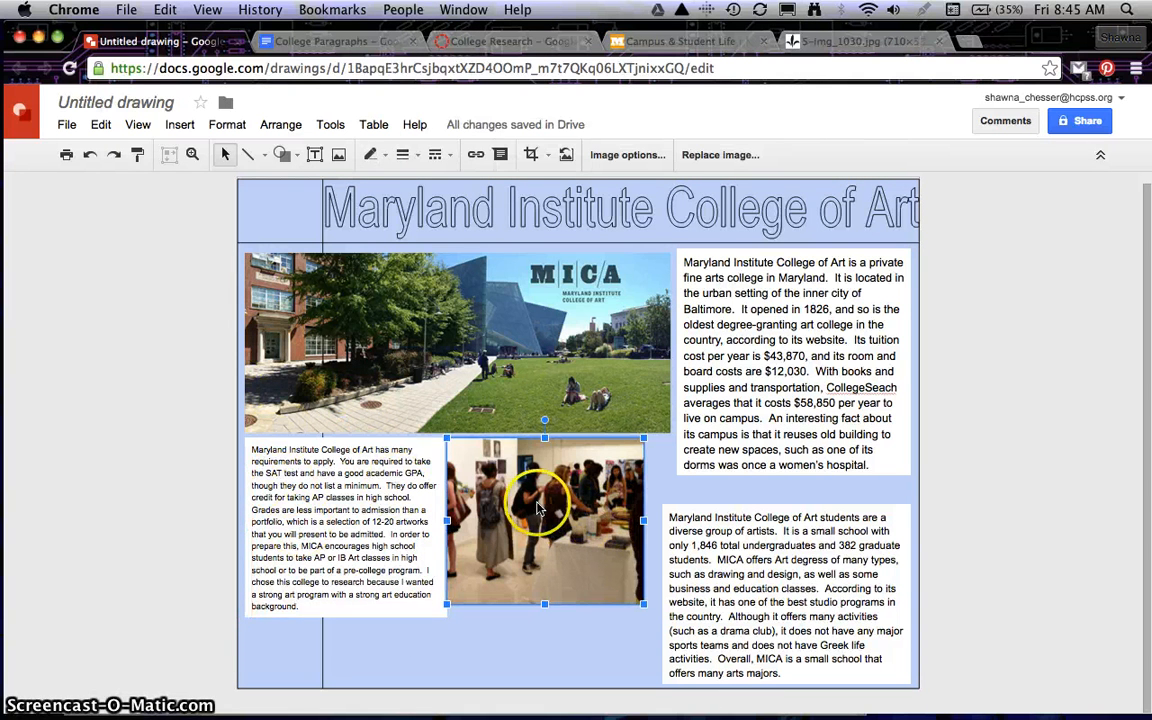
drag(528, 468, 541, 477)
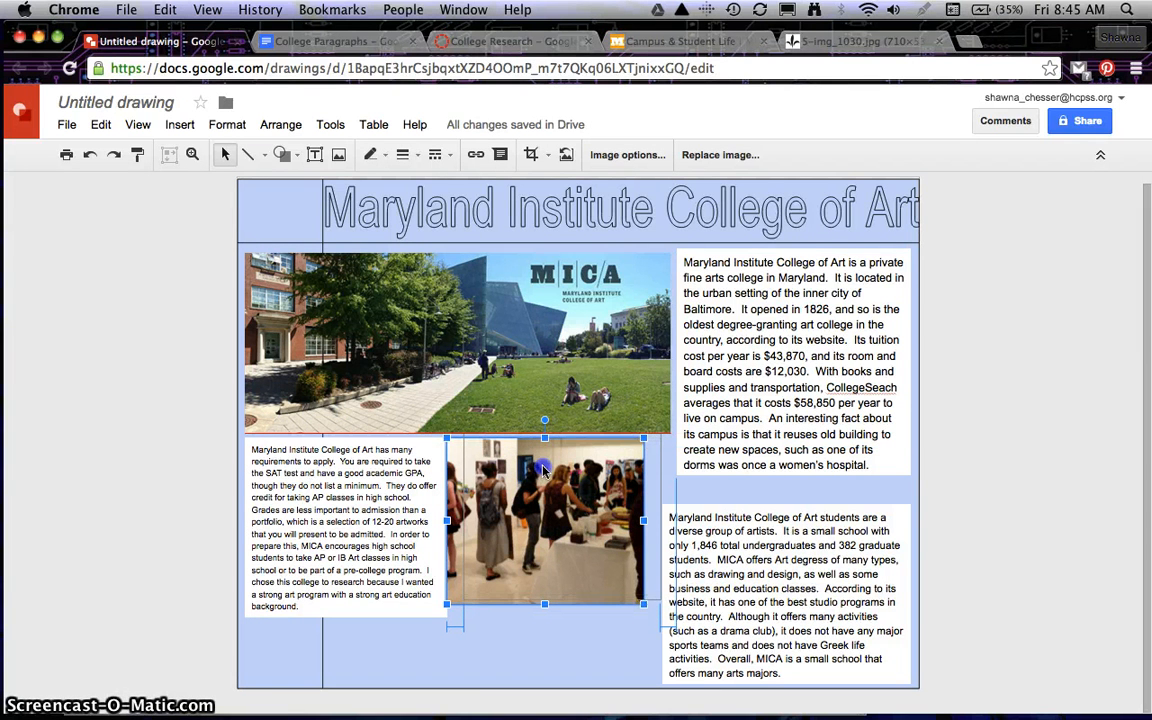
mouse_move(541, 470)
mouse_down()
mouse_move(545, 497)
mouse_move(536, 481)
mouse_move(546, 487)
mouse_up()
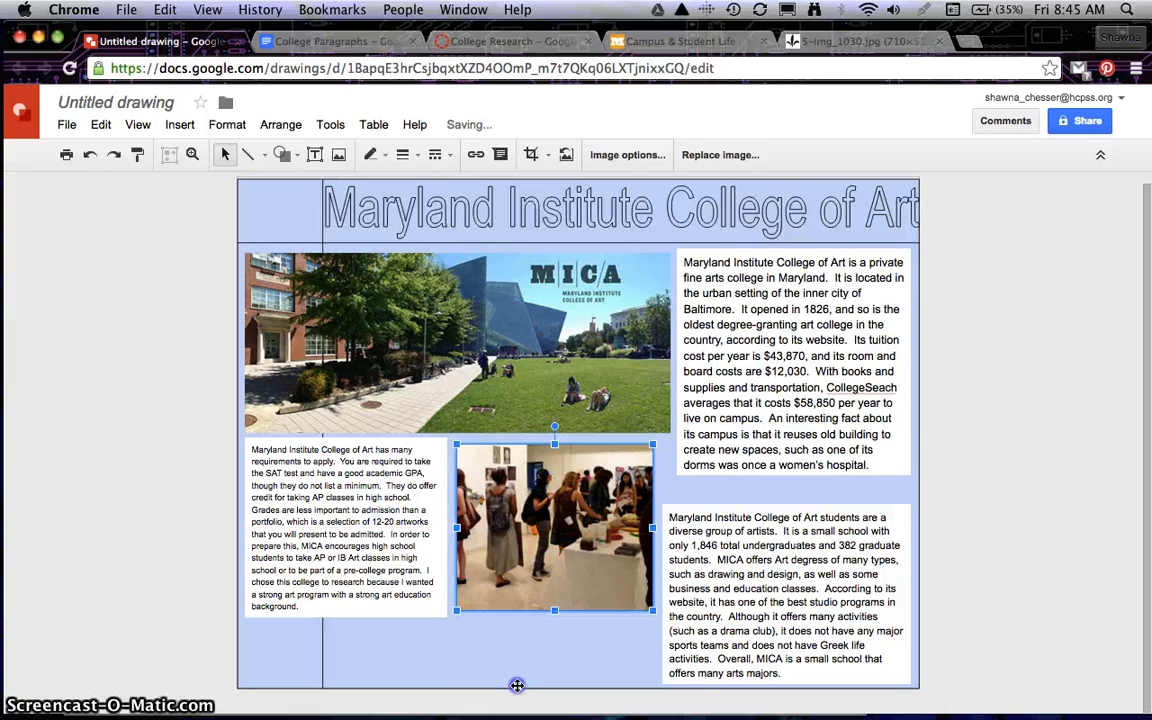
- Widen and shorten the student paragraph text box, and move it beneath the exhibition photo along the poster's lower edge
click(517, 685)
click(739, 564)
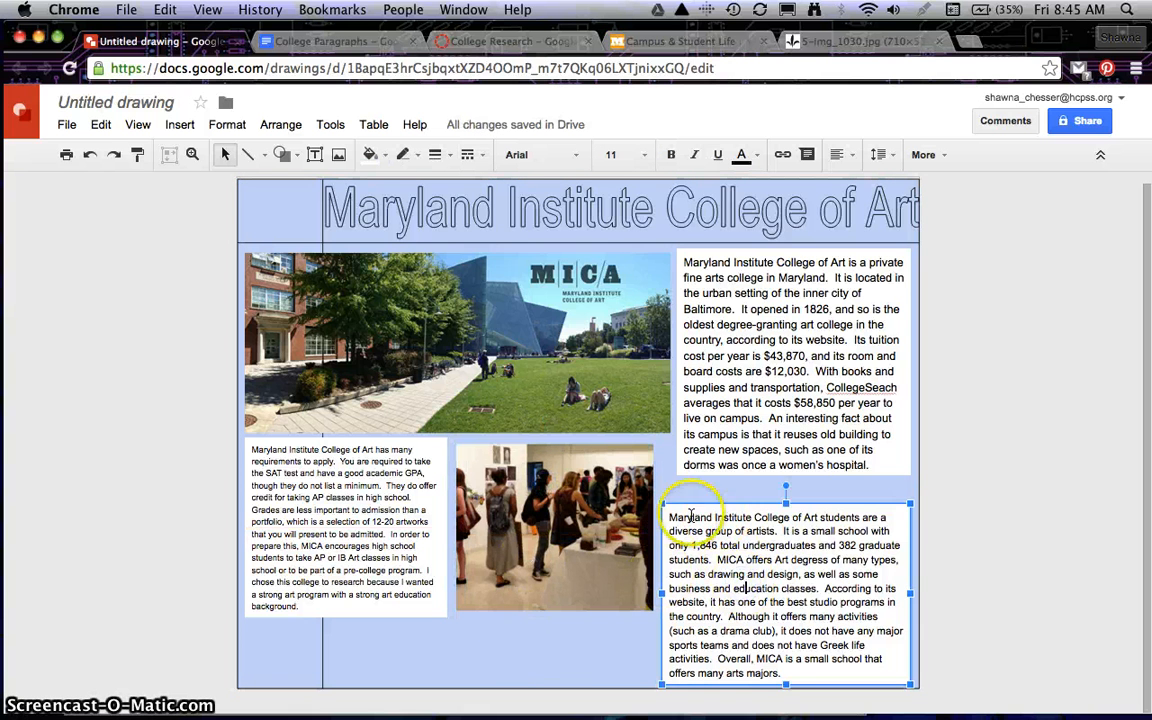
click(636, 592)
click(697, 590)
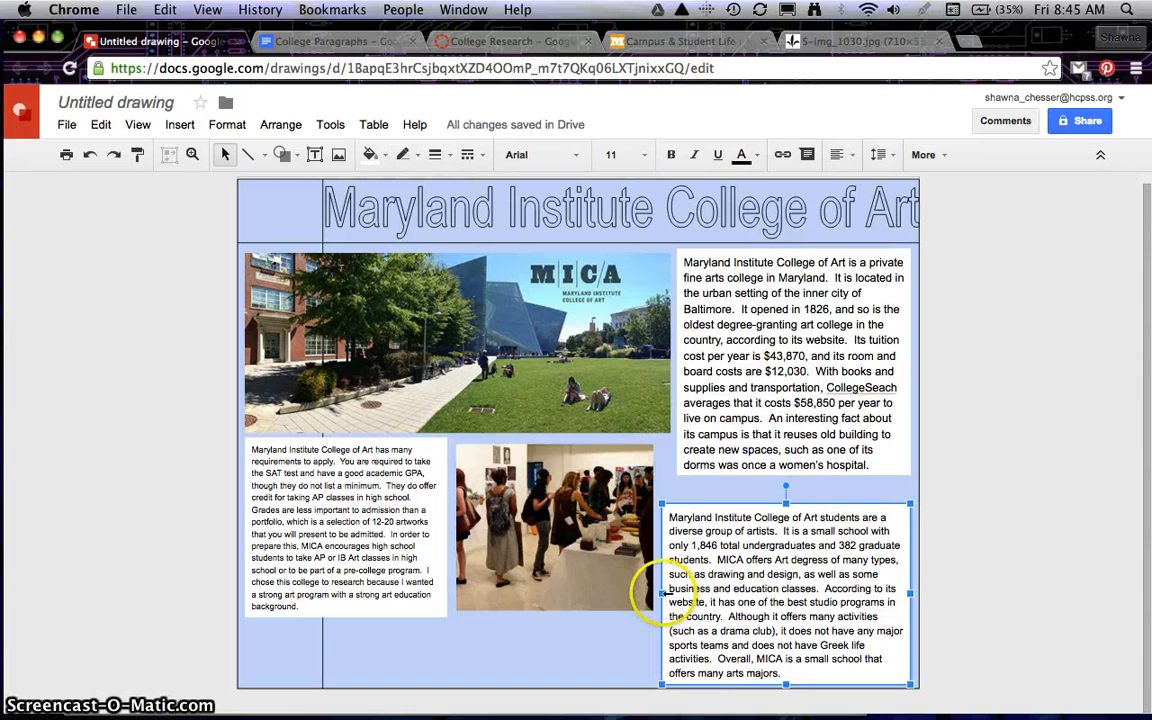
drag(433, 590, 405, 590)
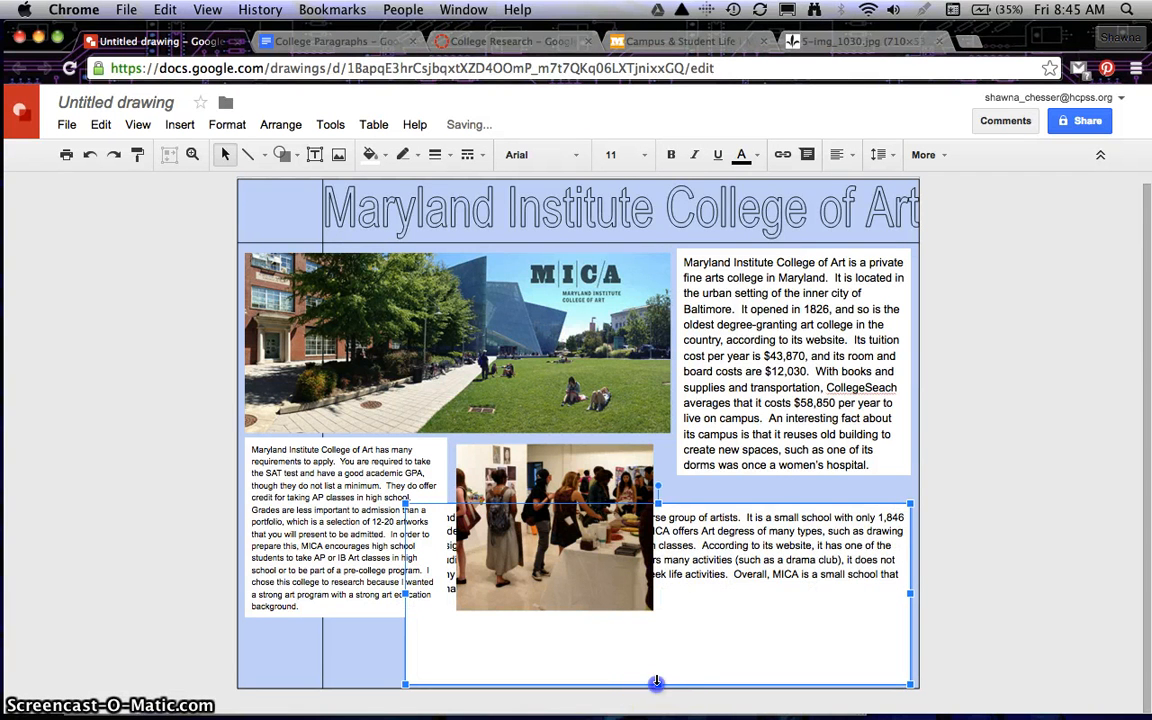
drag(656, 683, 657, 583)
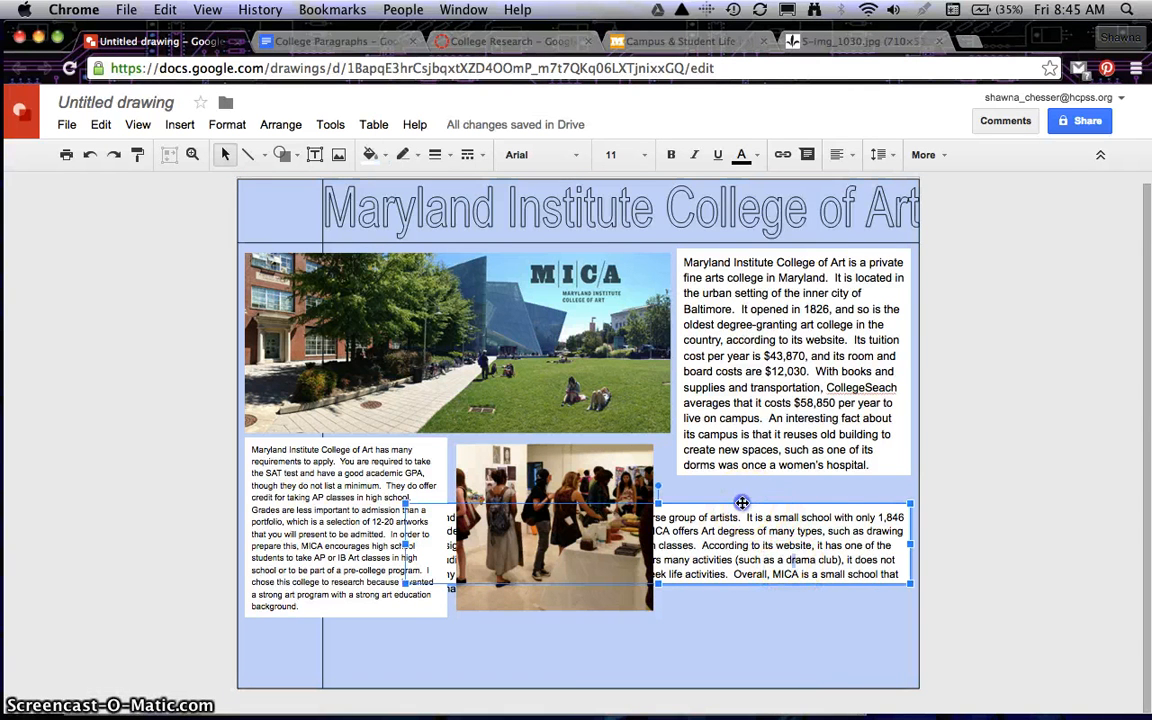
drag(742, 502, 740, 616)
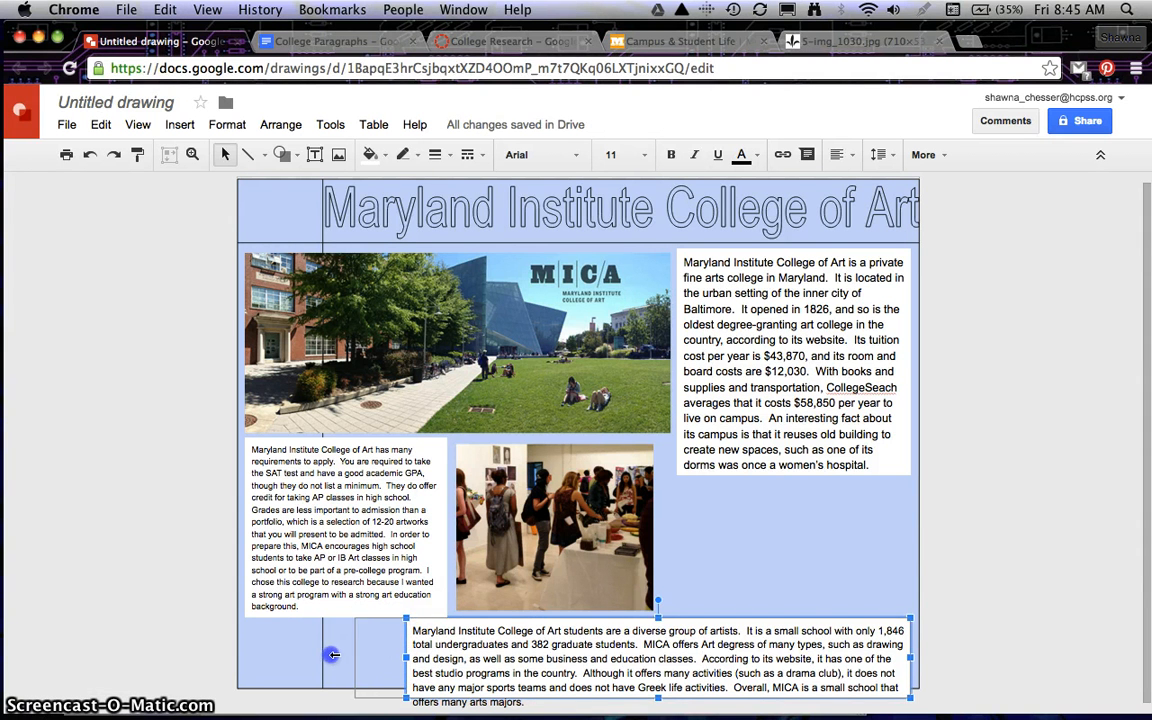
drag(332, 655, 327, 655)
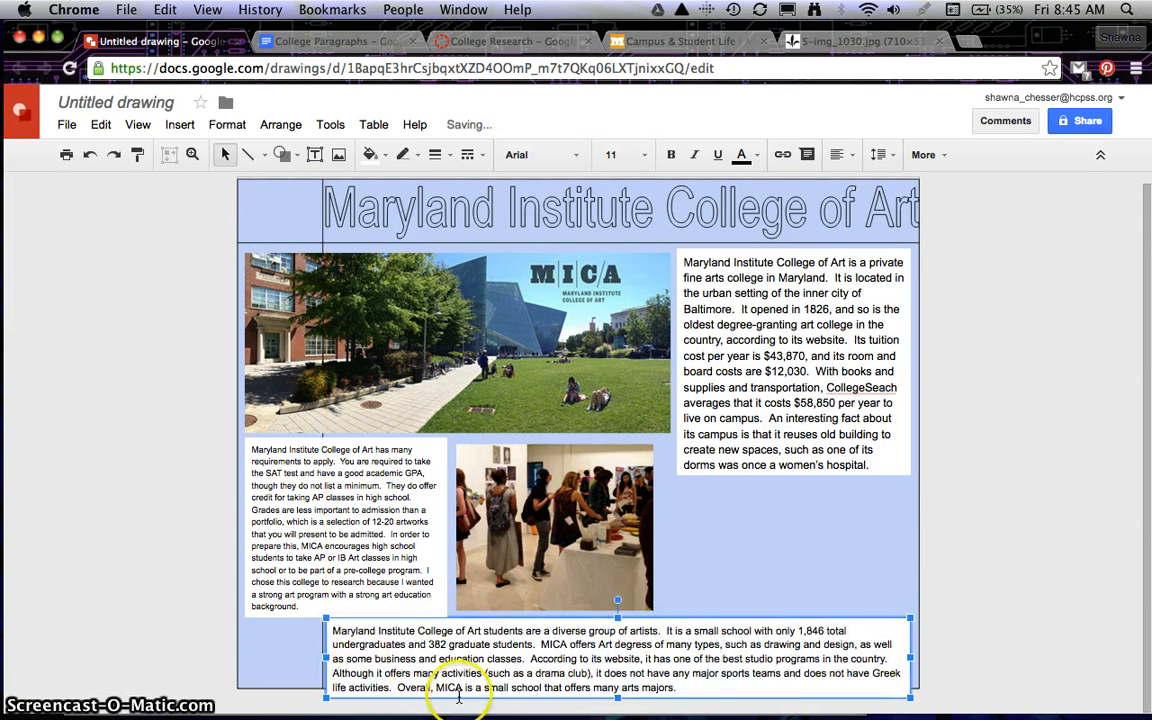
- Reduce the student paragraph's font size to 9
drag(677, 688, 338, 620)
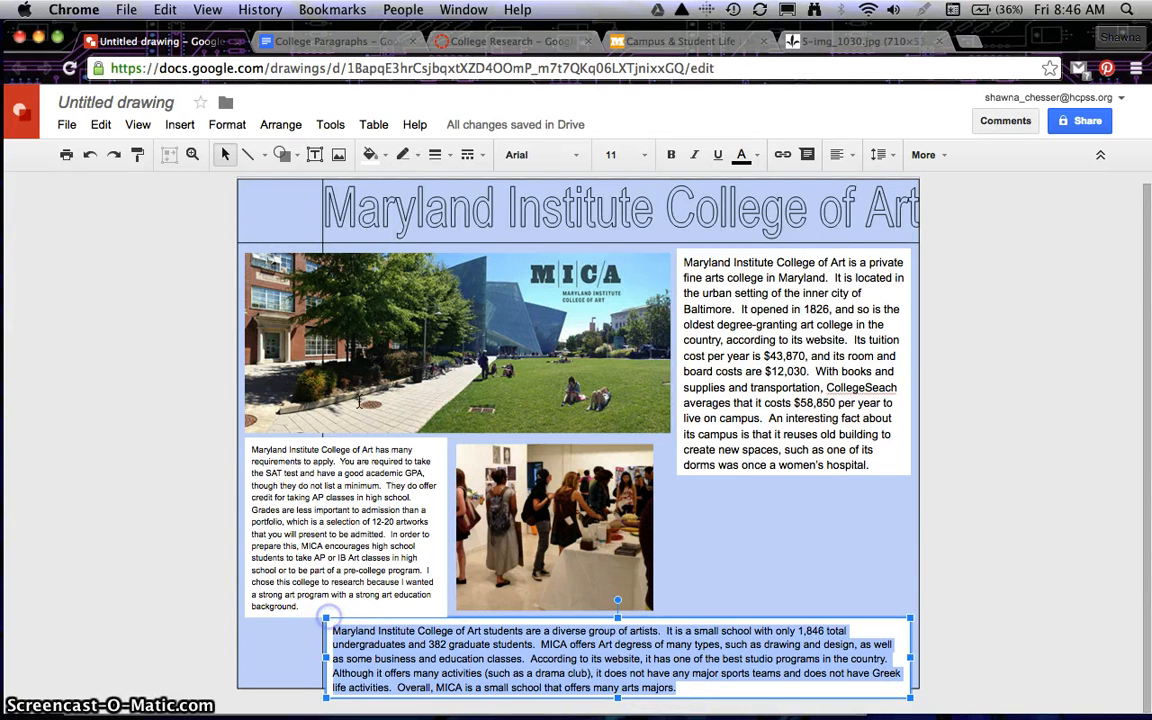
click(614, 154)
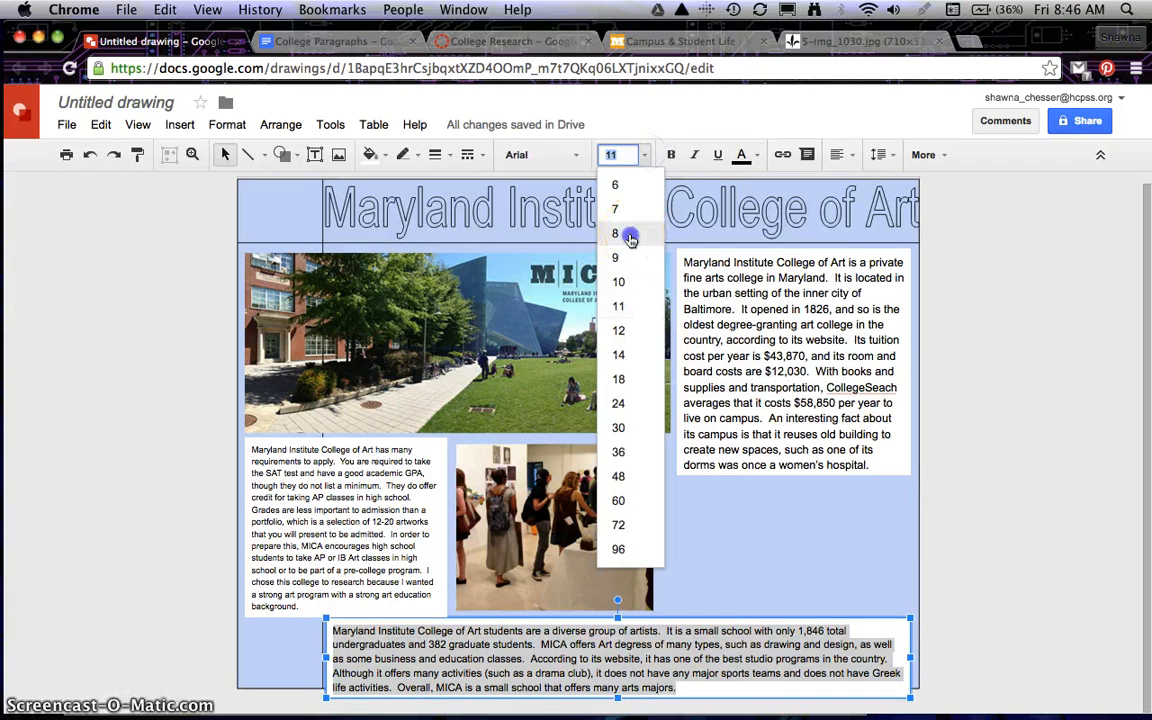
click(630, 236)
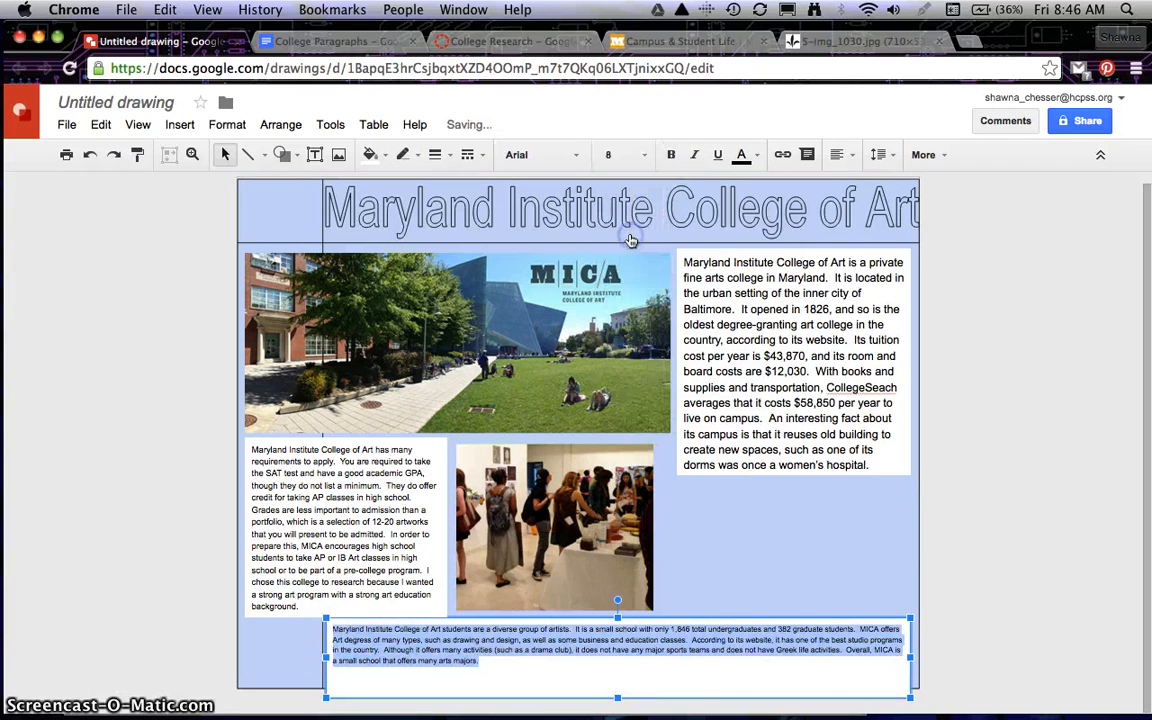
click(637, 155)
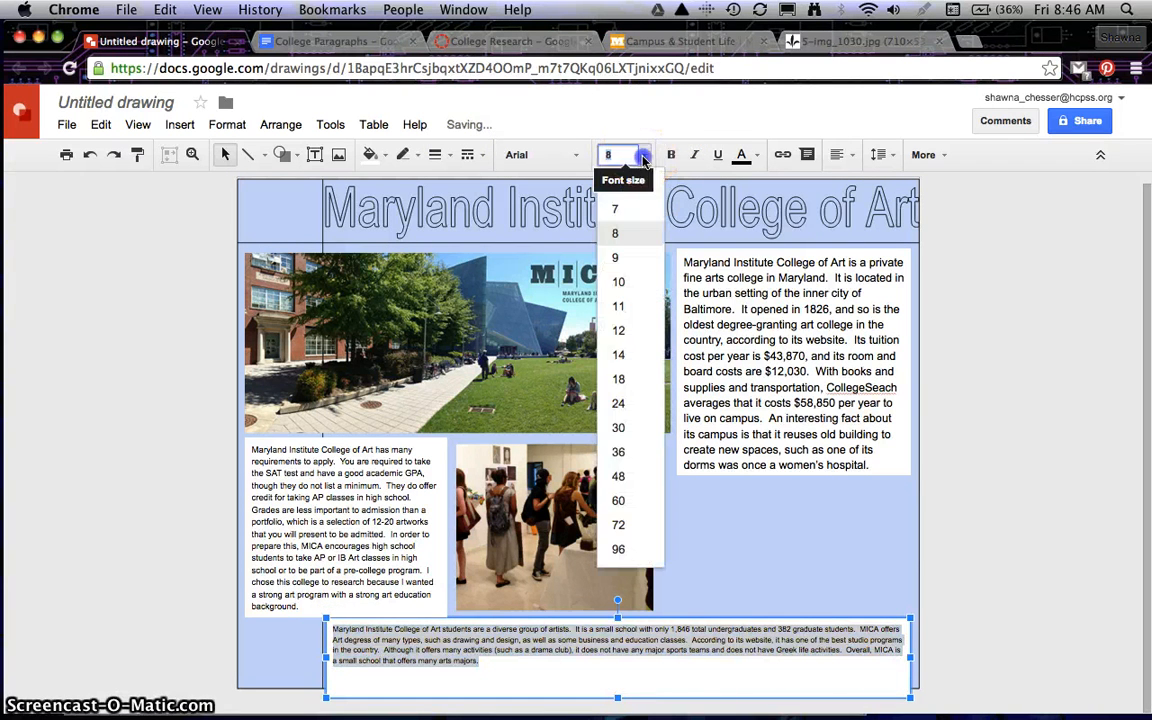
click(632, 260)
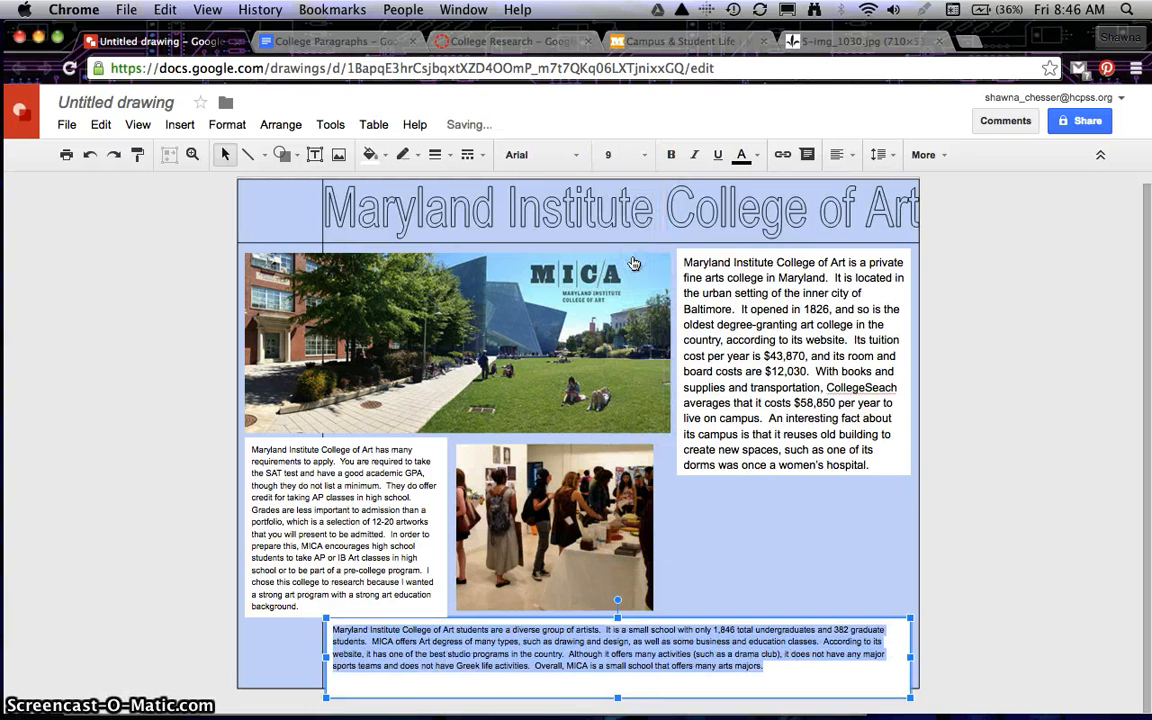
click(788, 588)
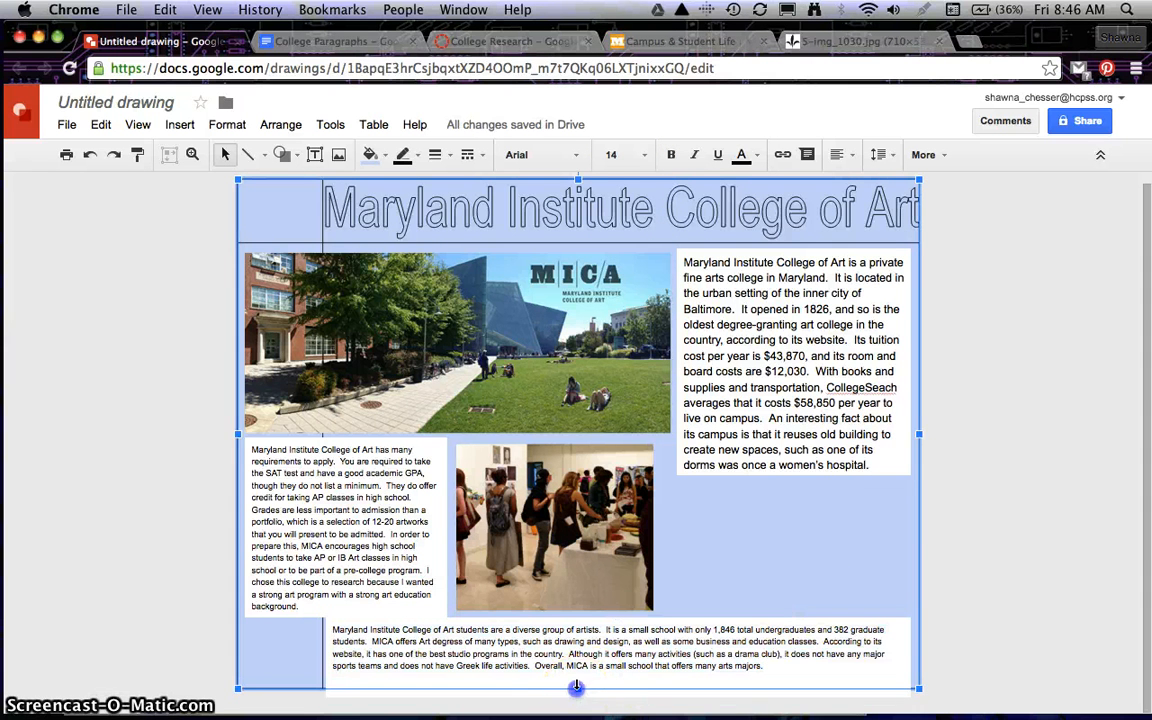
drag(577, 687, 577, 675)
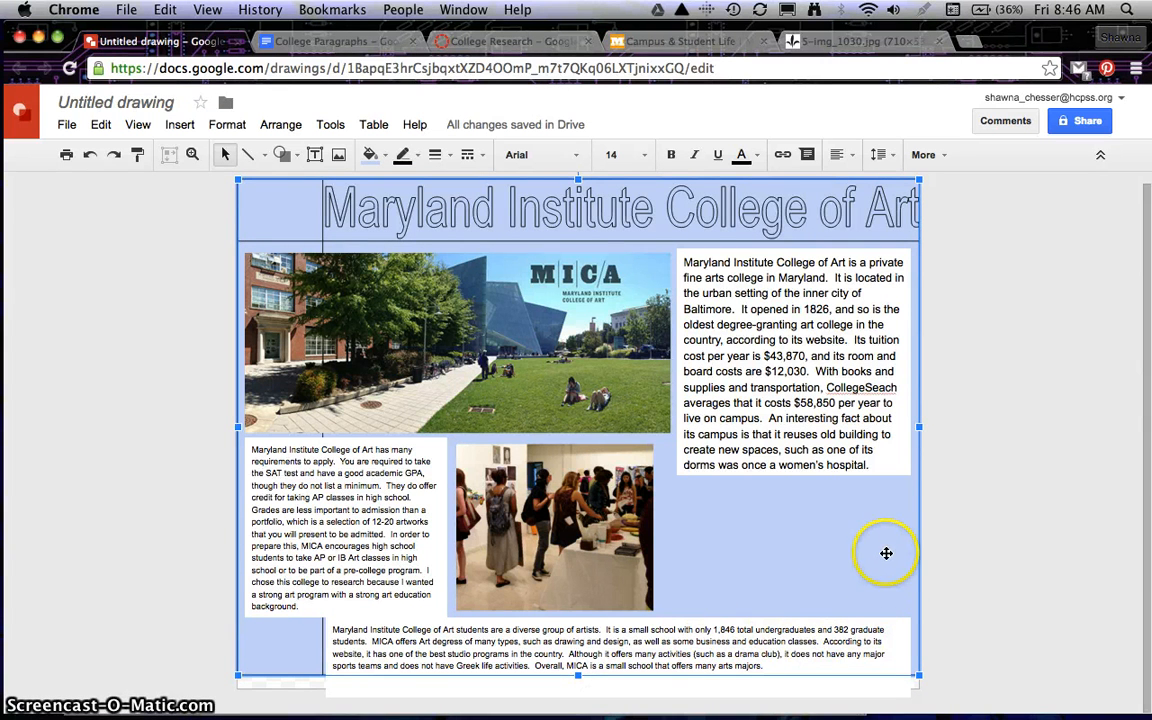
click(93, 156)
- Shorten the student paragraph text box to fit inside the poster, and shift it slightly down from the exhibition photo
click(508, 665)
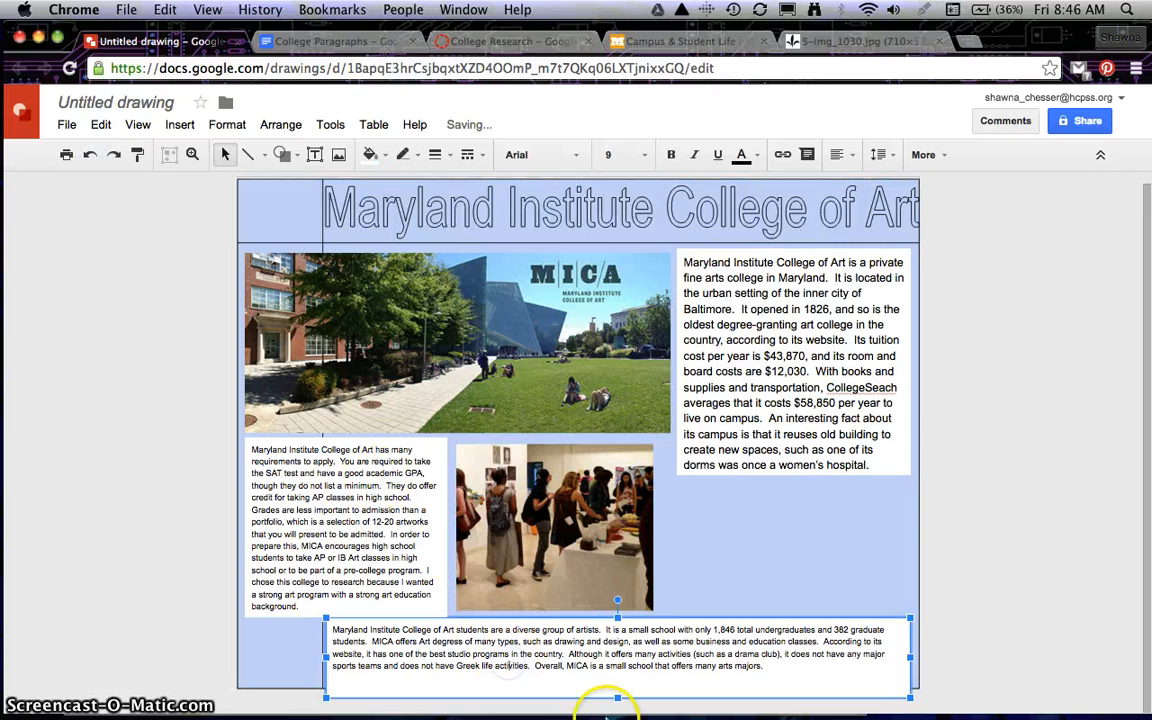
drag(619, 692, 618, 678)
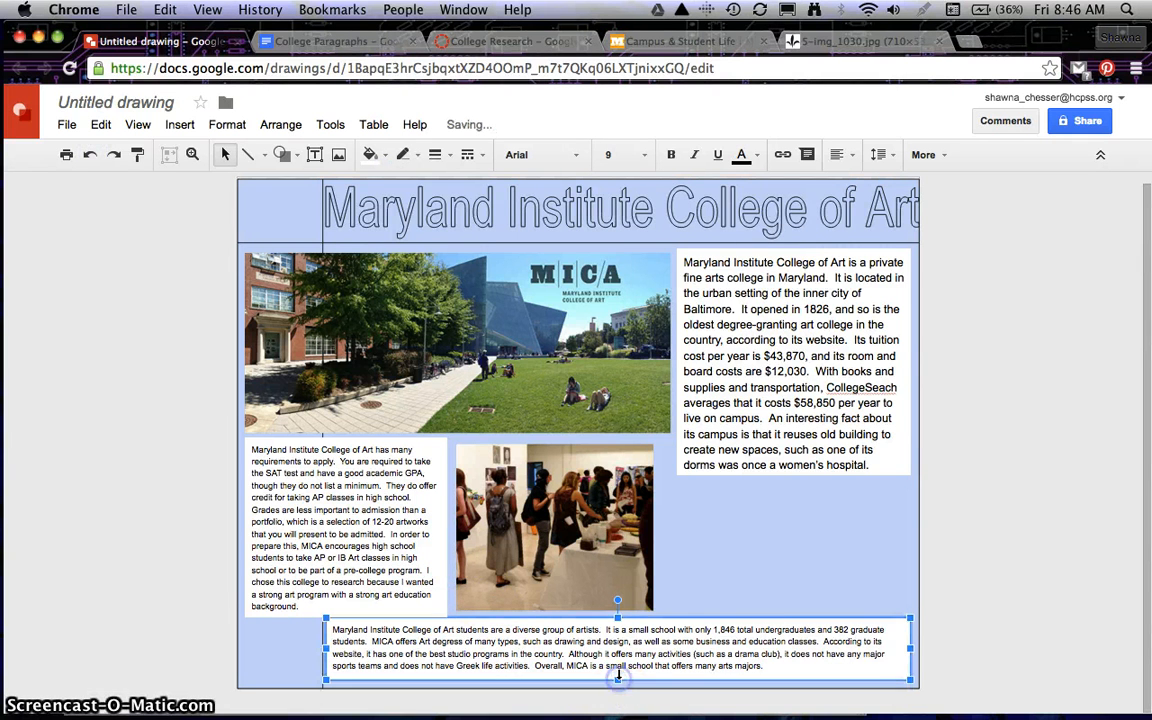
click(750, 593)
click(708, 643)
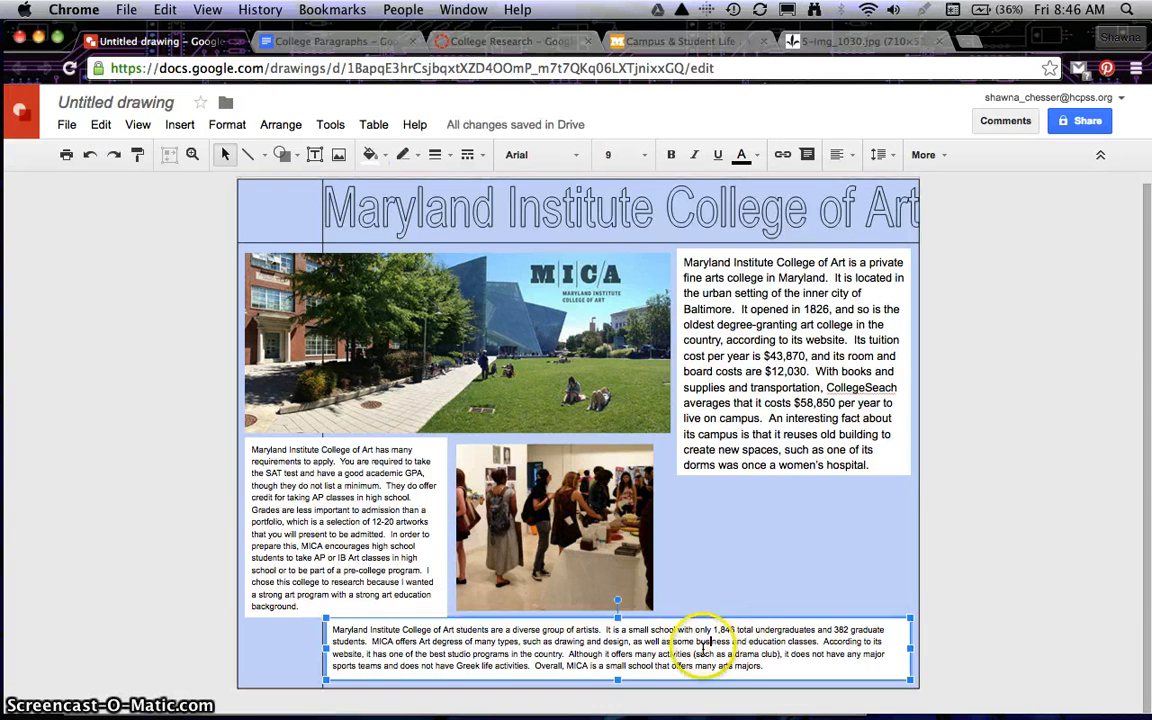
drag(666, 617, 666, 621)
click(707, 591)
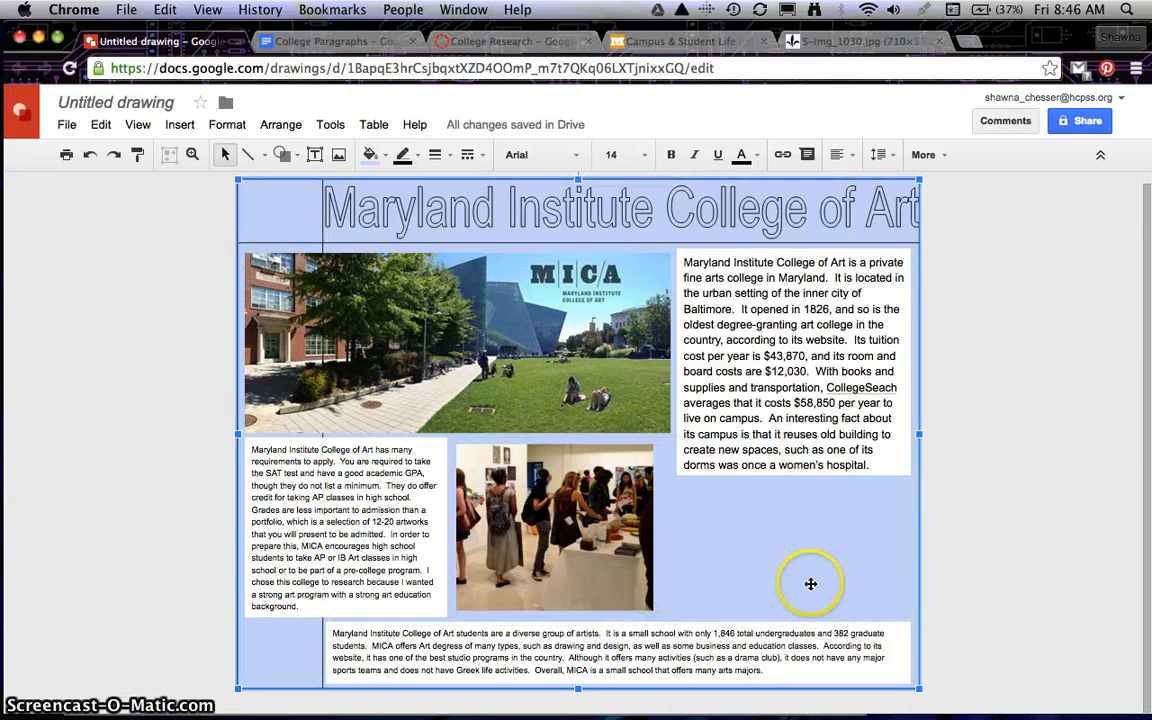
- Check the College Research assignment rubric for the remaining image requirements
click(668, 42)
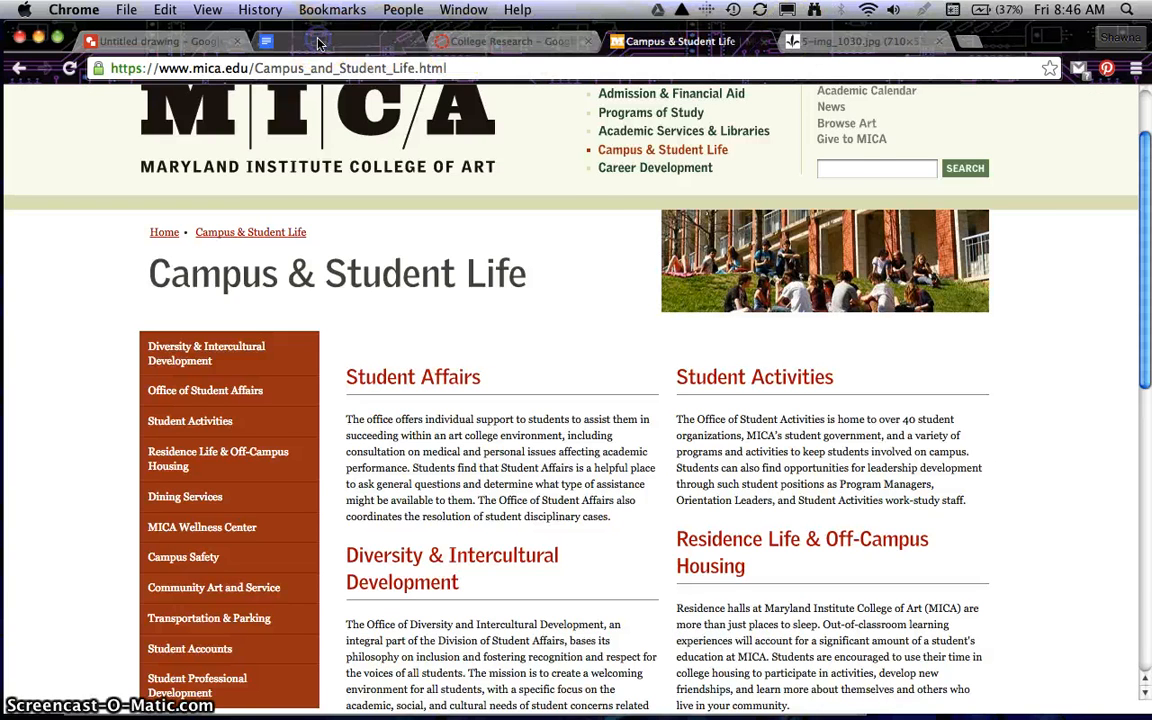
click(320, 41)
click(513, 40)
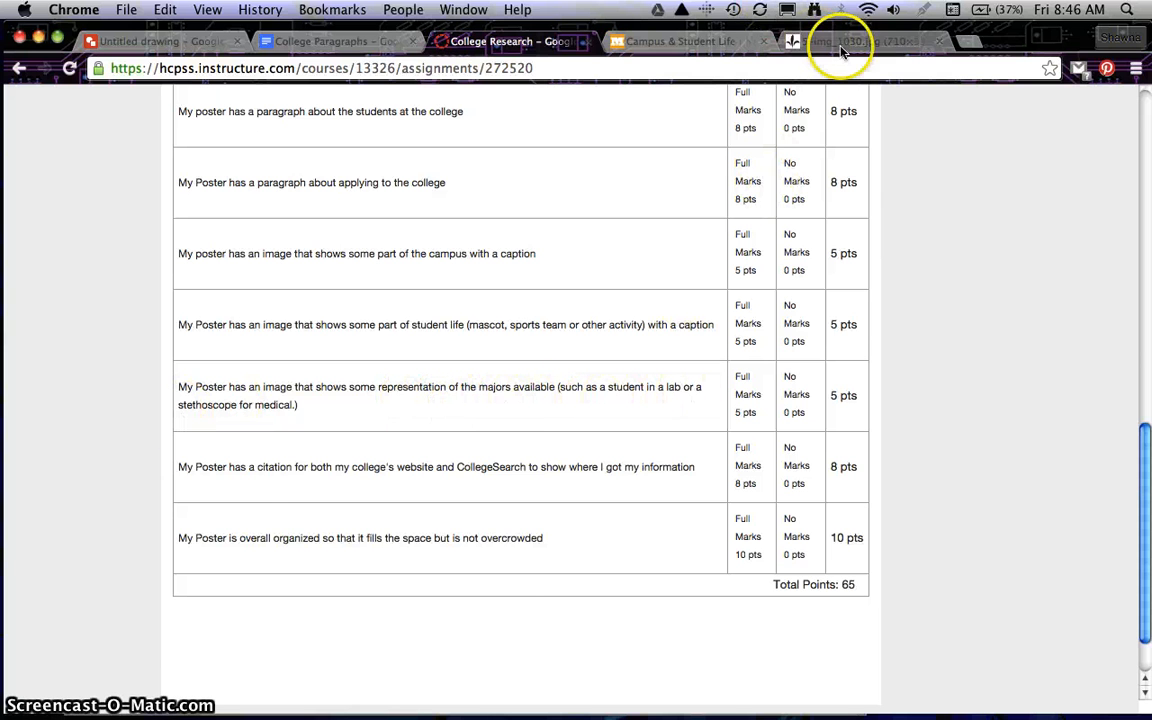
- Return to the Google Images results and search for "maryland institute college of art majors"
click(915, 40)
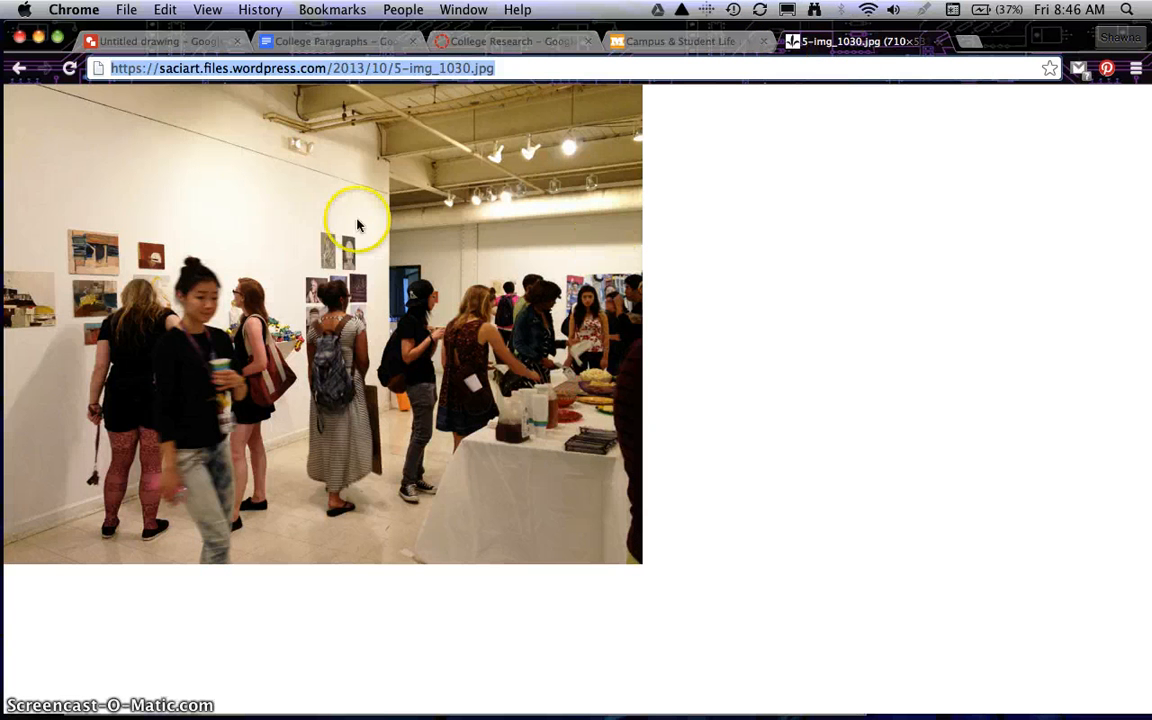
click(17, 69)
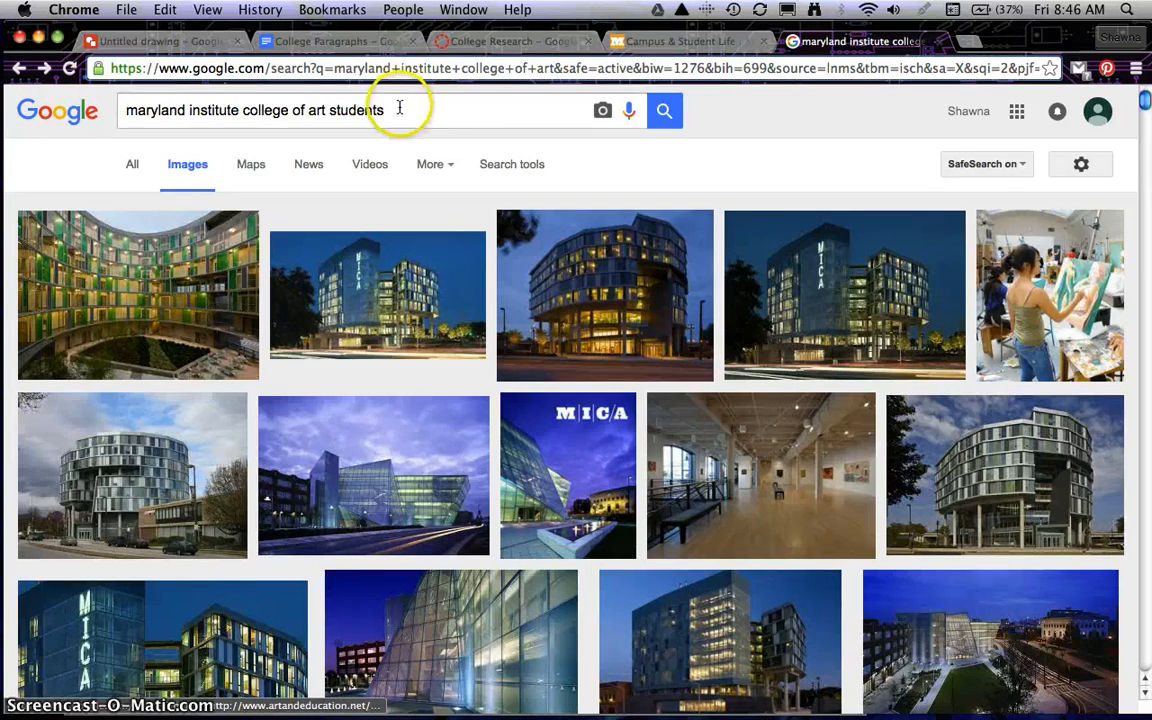
scroll(470, 427, up, 15)
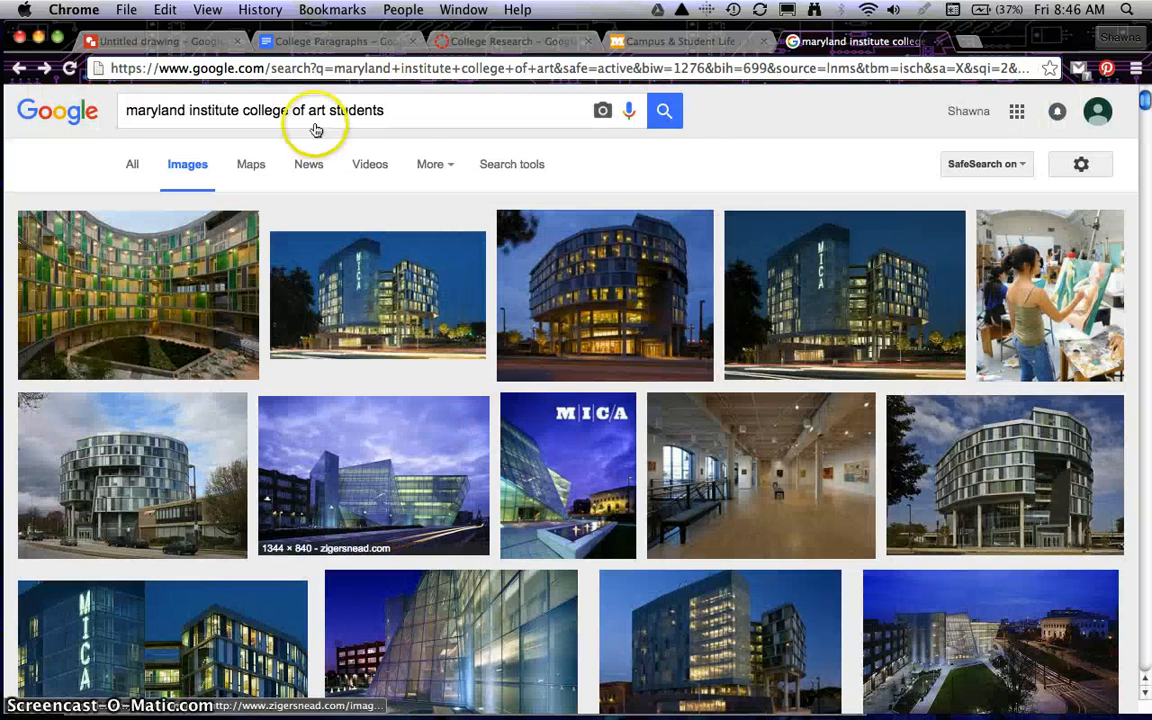
click(399, 113)
key(BackSpace)
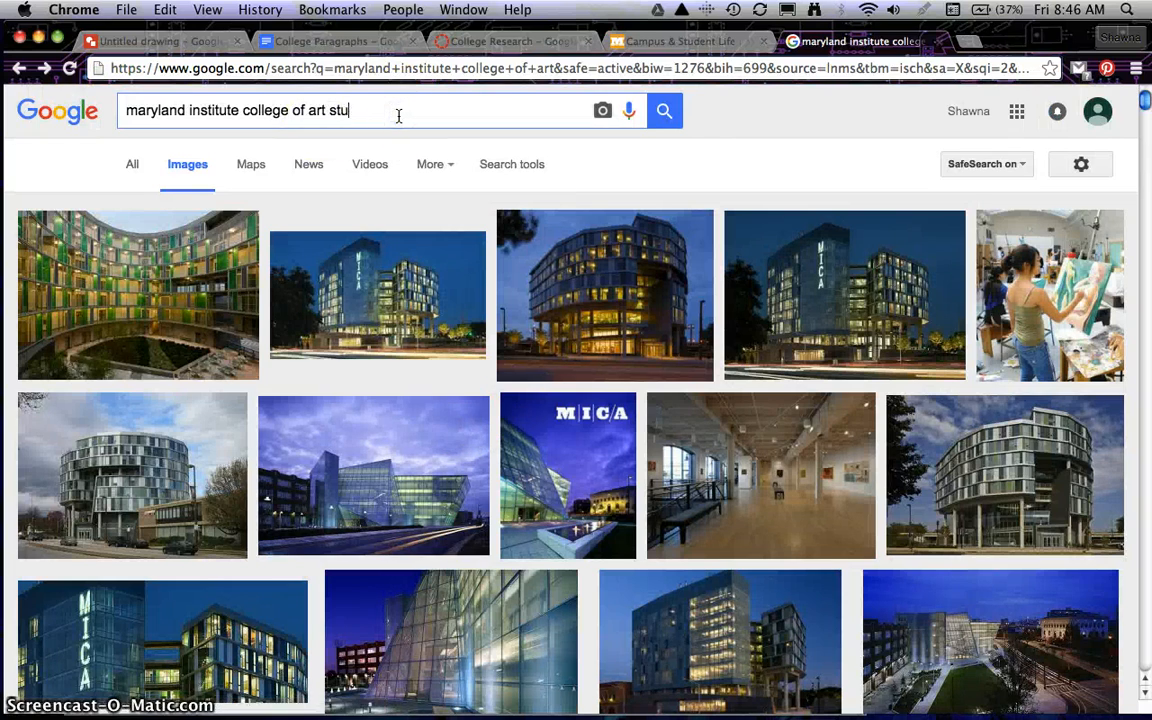
key(BackSpace)
key(BackSpace)
key(BackSpace)
text(major)
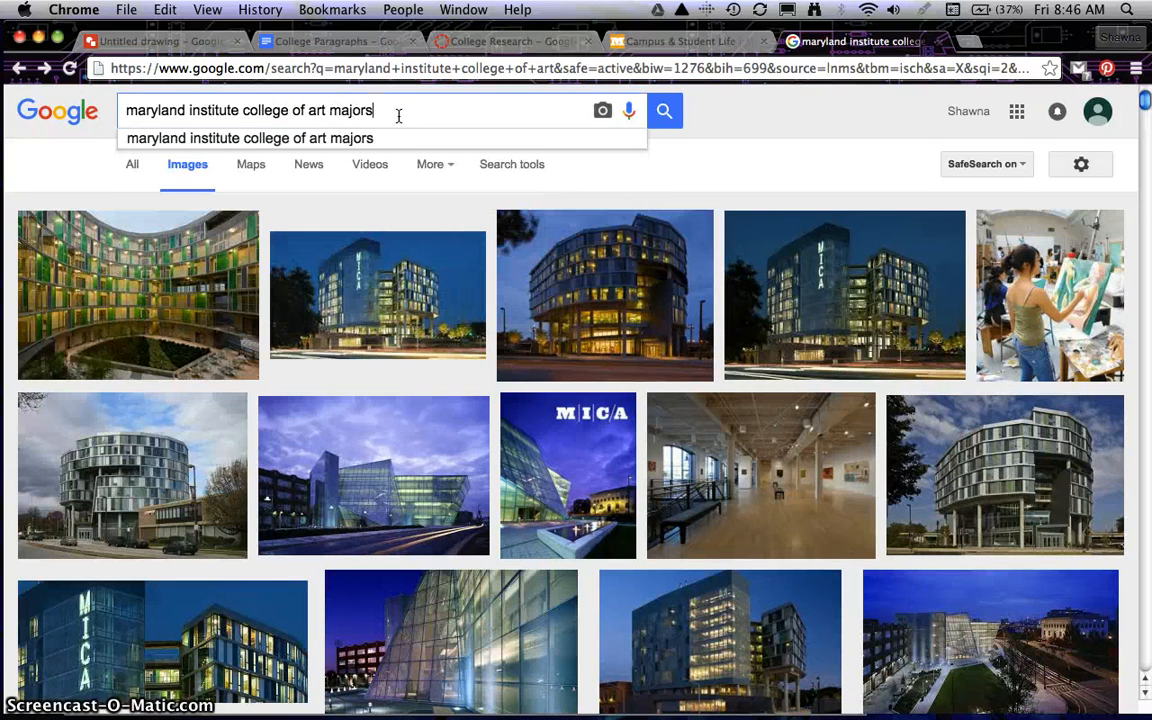
key(Return)
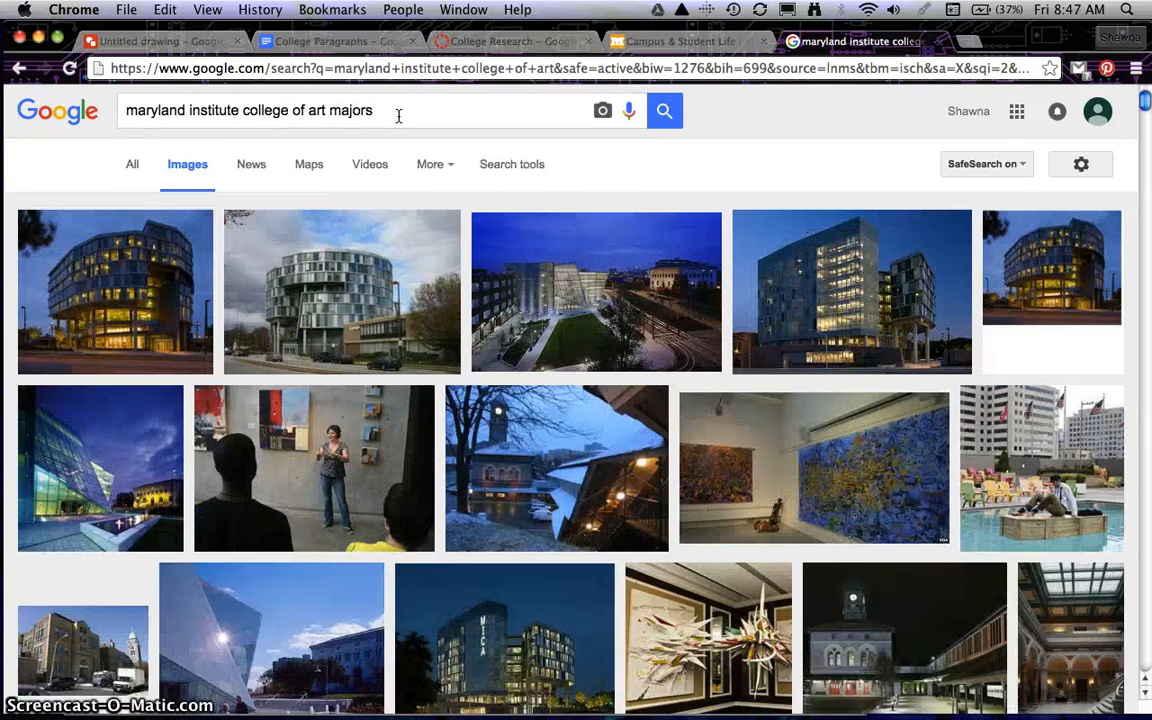
- Browse the image results for a picture representing the college's majors, previewing the easel painter photo and its related classroom images
scroll(535, 339, down, 1)
scroll(535, 339, down, 6)
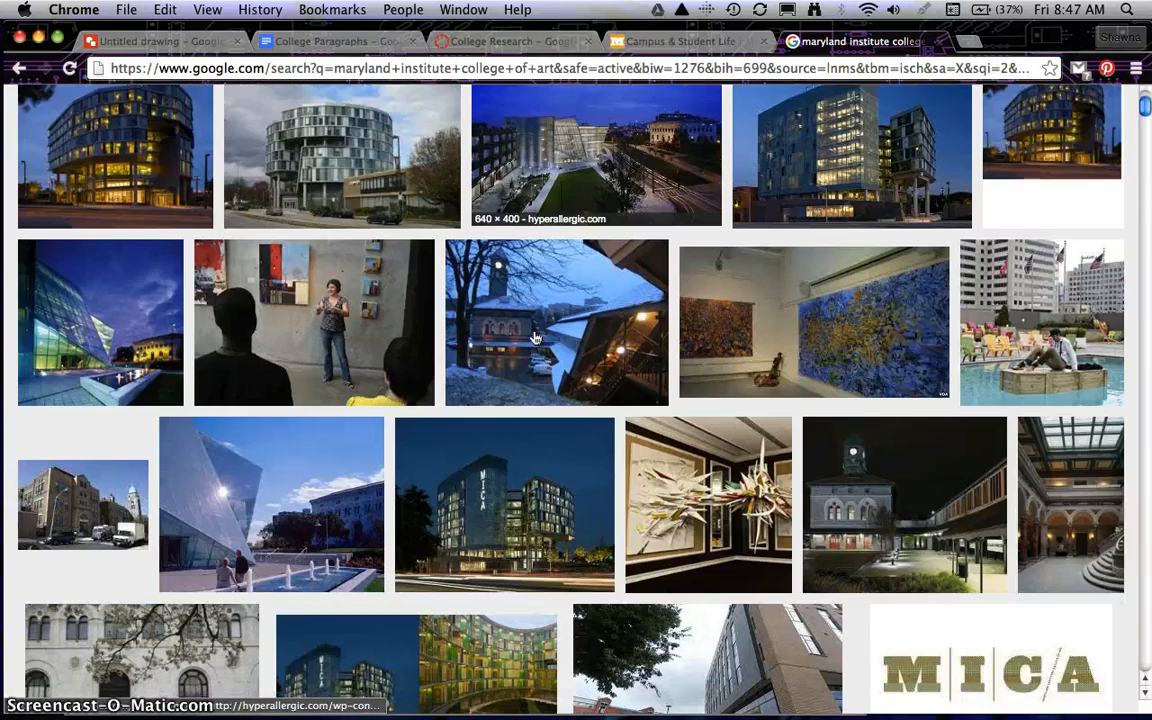
scroll(535, 339, down, 3)
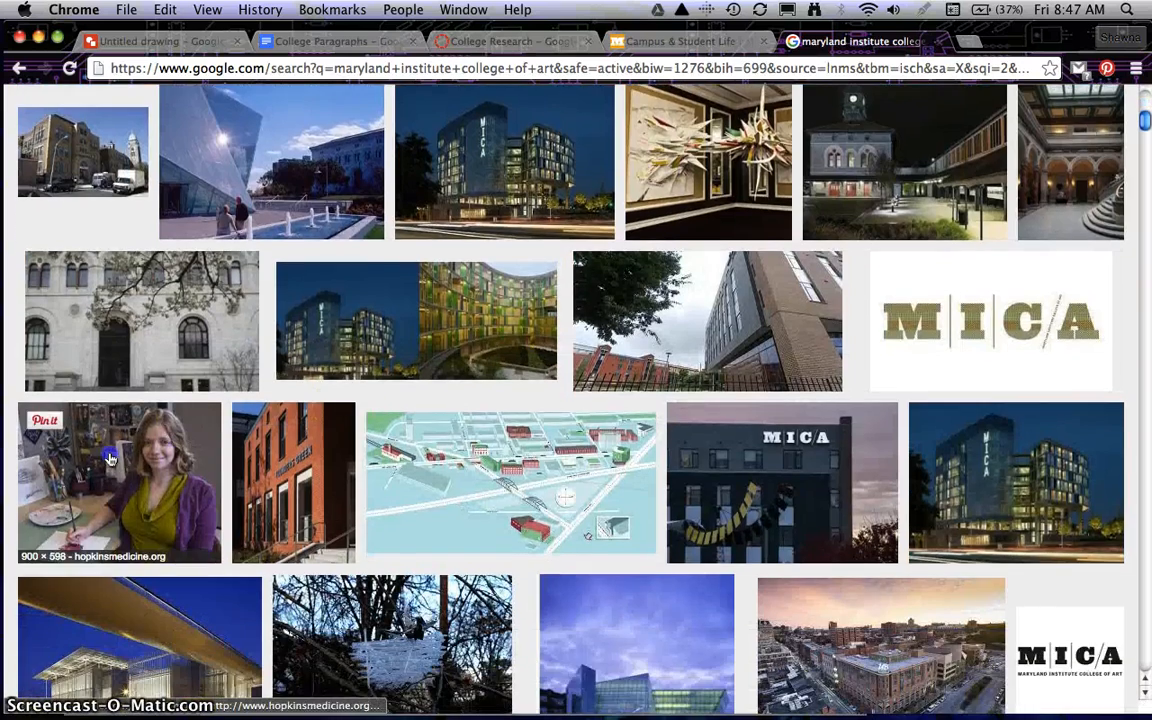
click(111, 458)
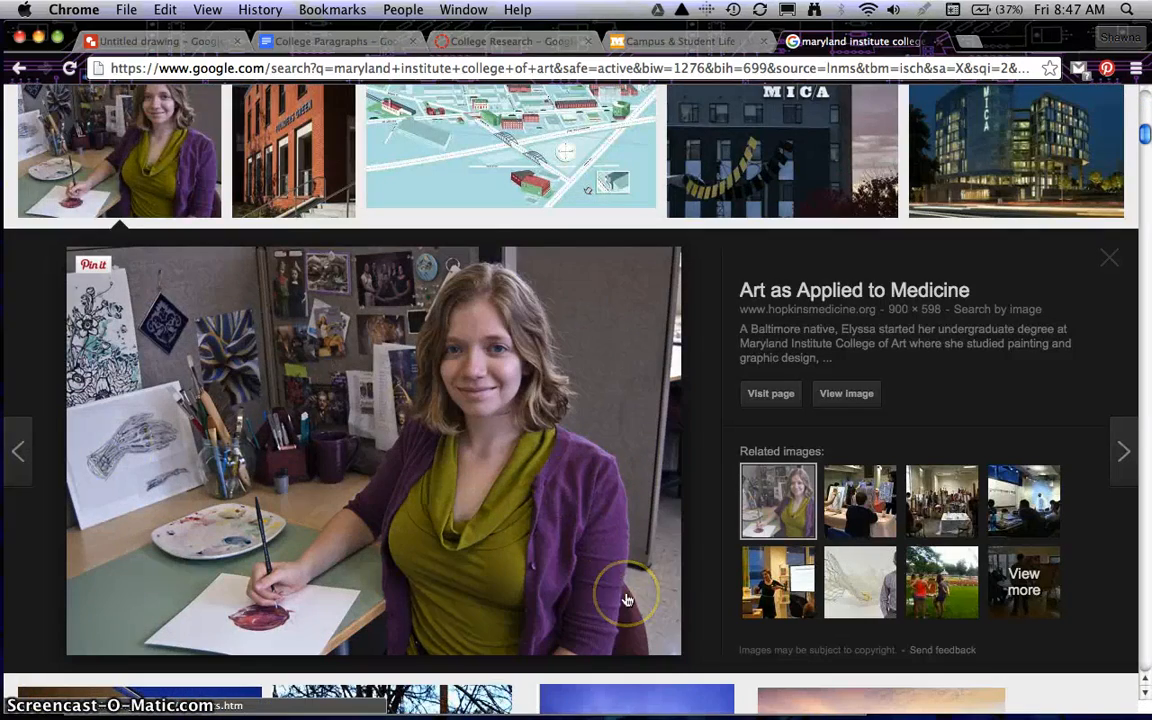
scroll(627, 598, down, 8)
scroll(627, 598, down, 2)
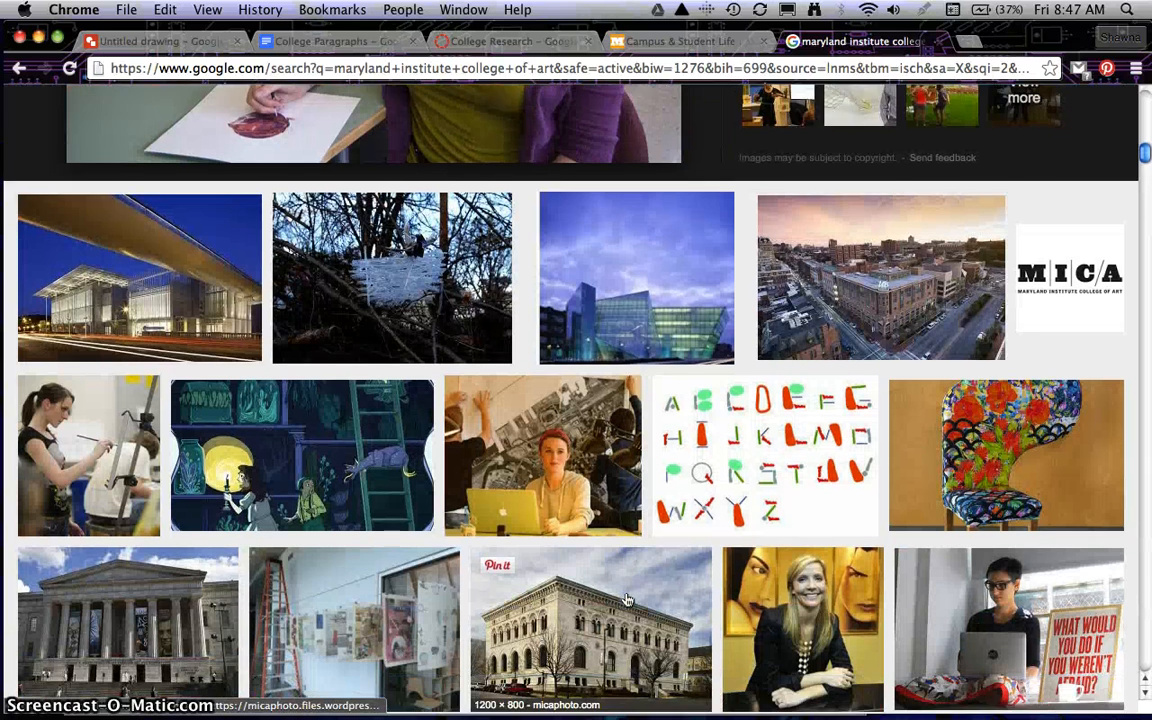
click(120, 428)
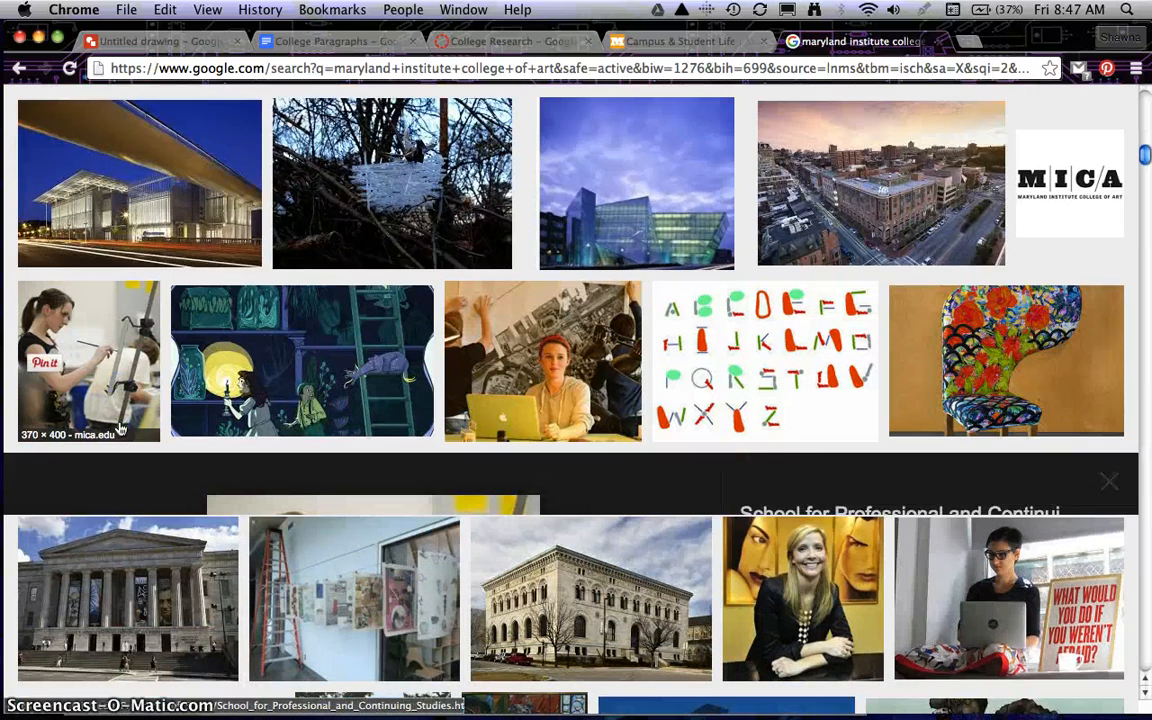
click(272, 571)
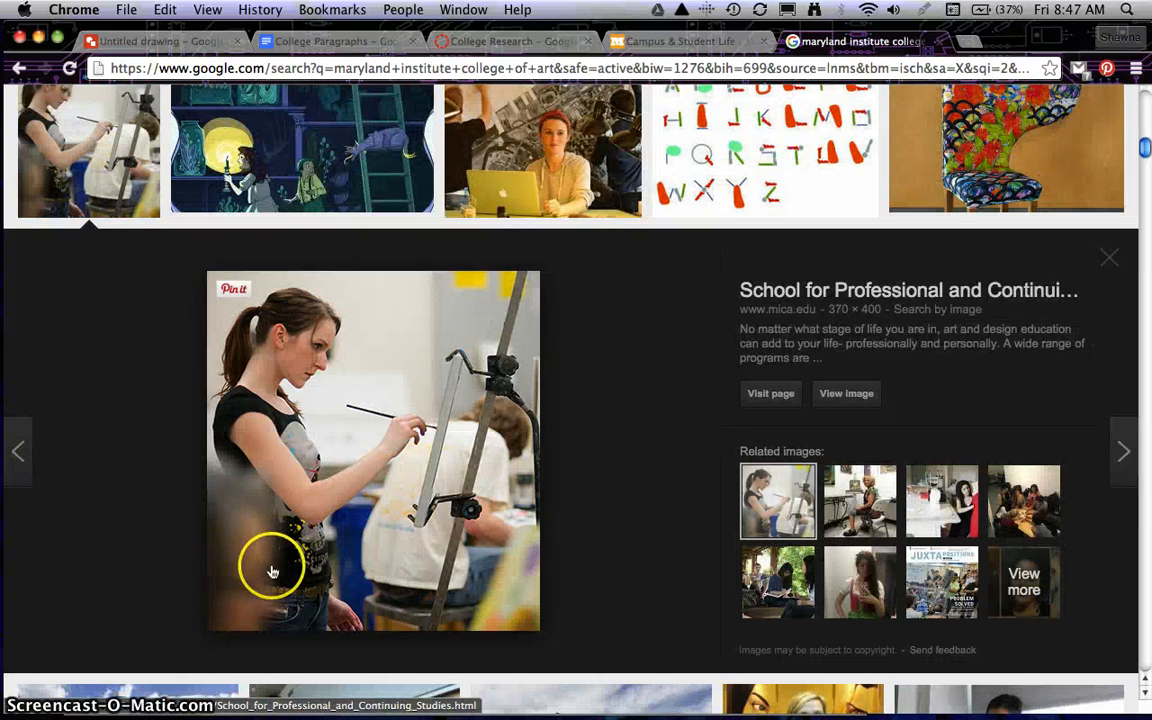
click(863, 504)
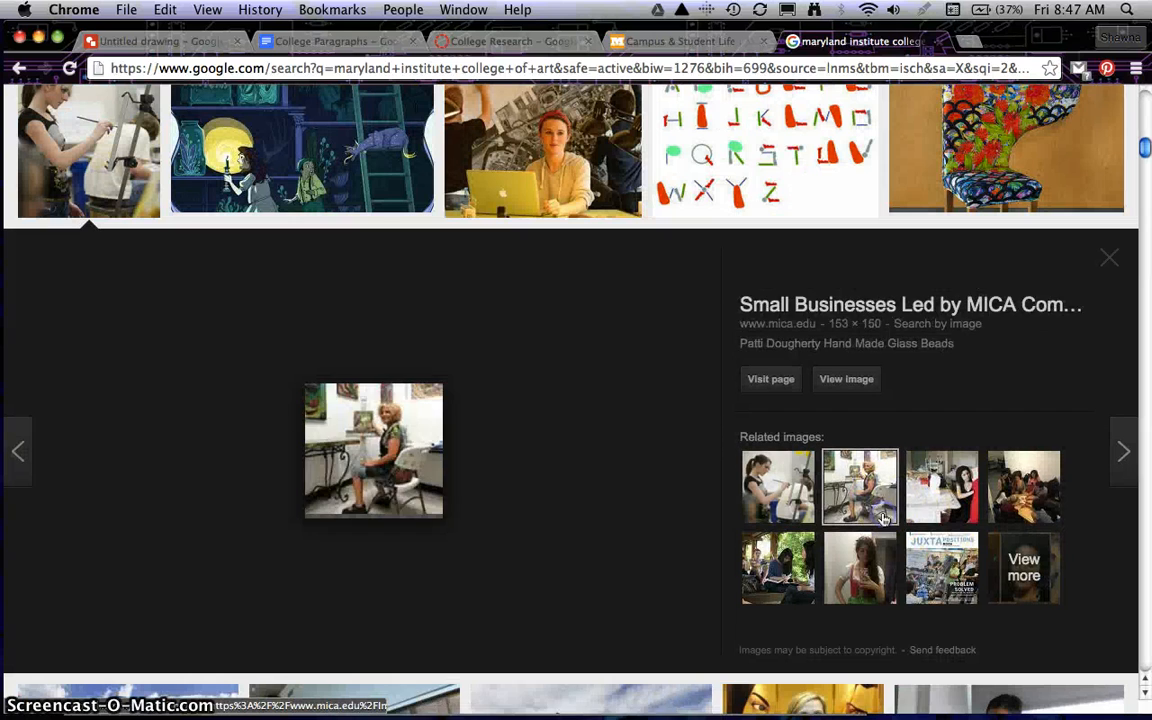
click(920, 512)
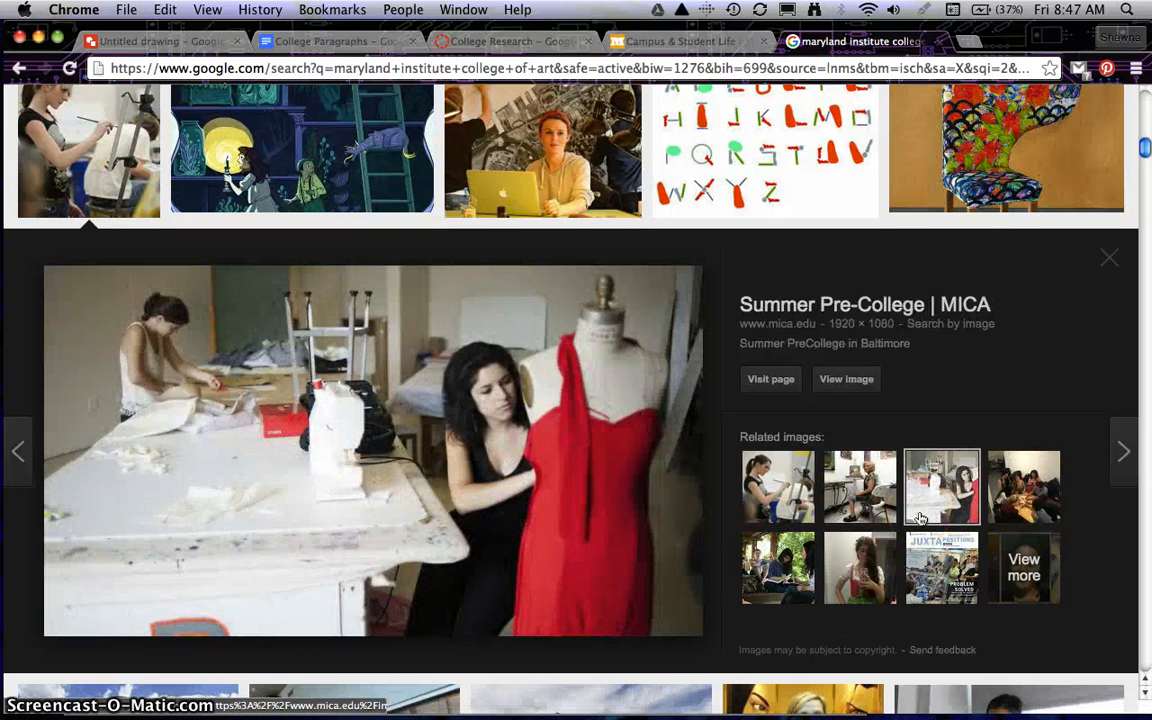
click(1035, 490)
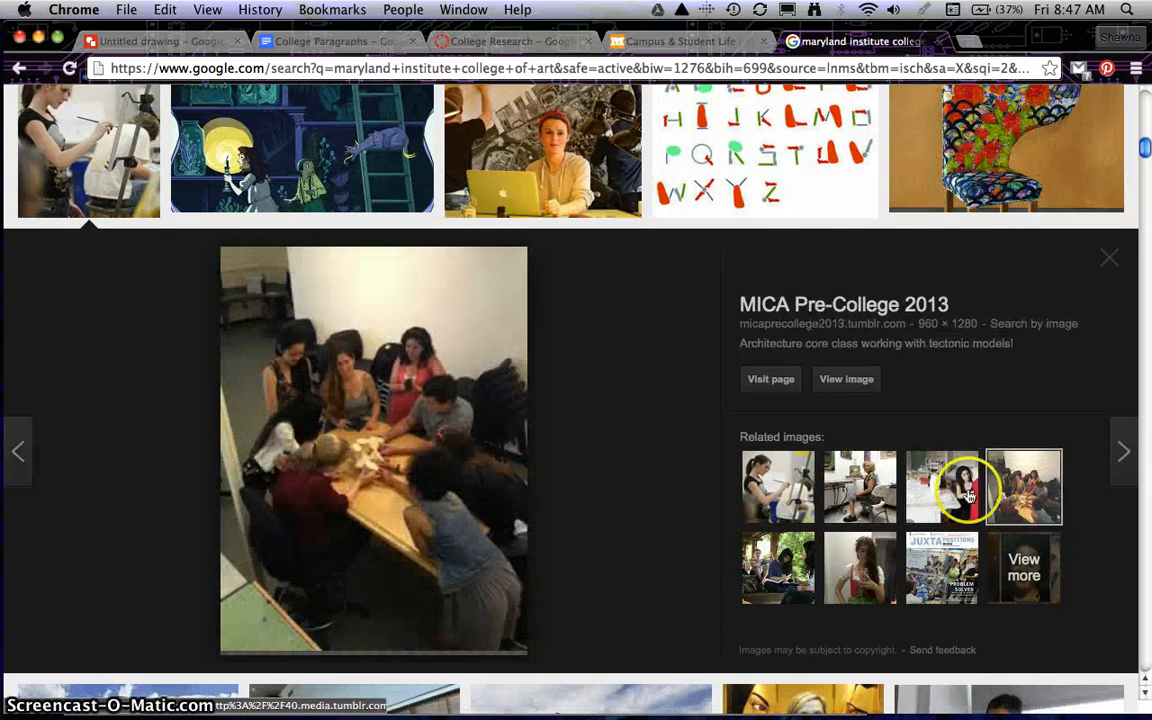
- Look further through the results and preview the social design photo of the laptop user beside a red-lettered sign, with its related images
scroll(533, 440, down, 5)
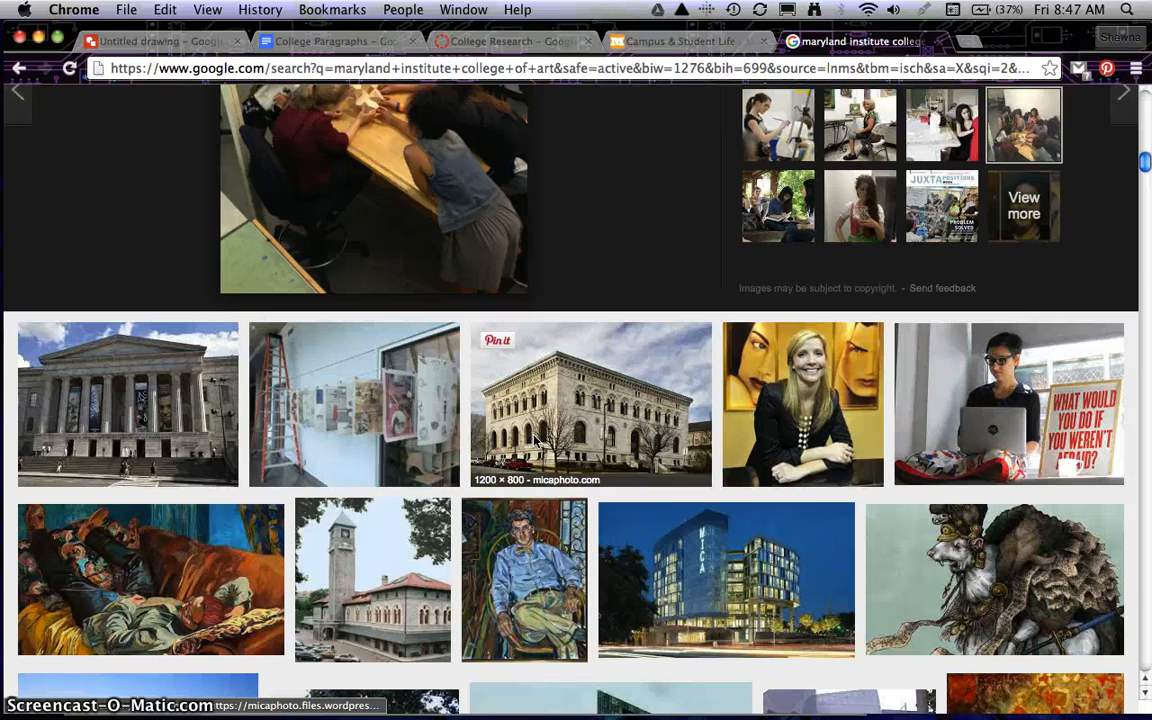
click(633, 562)
scroll(633, 562, down, 4)
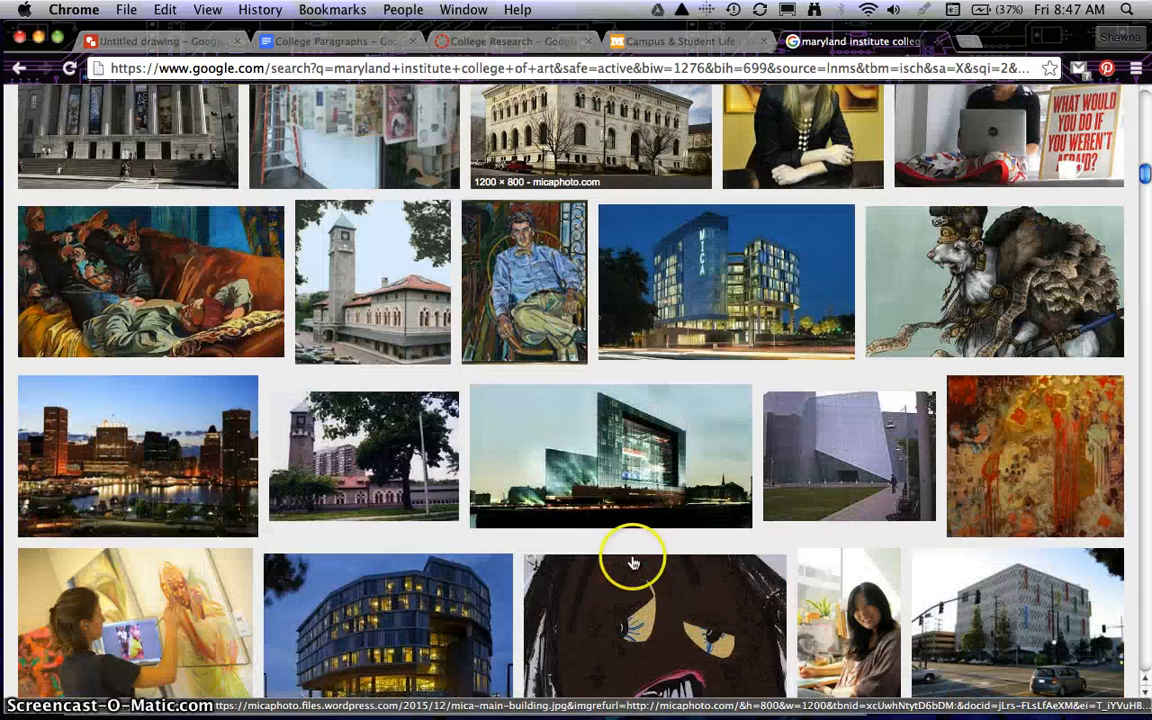
scroll(587, 429, up, 1)
scroll(587, 429, up, 3)
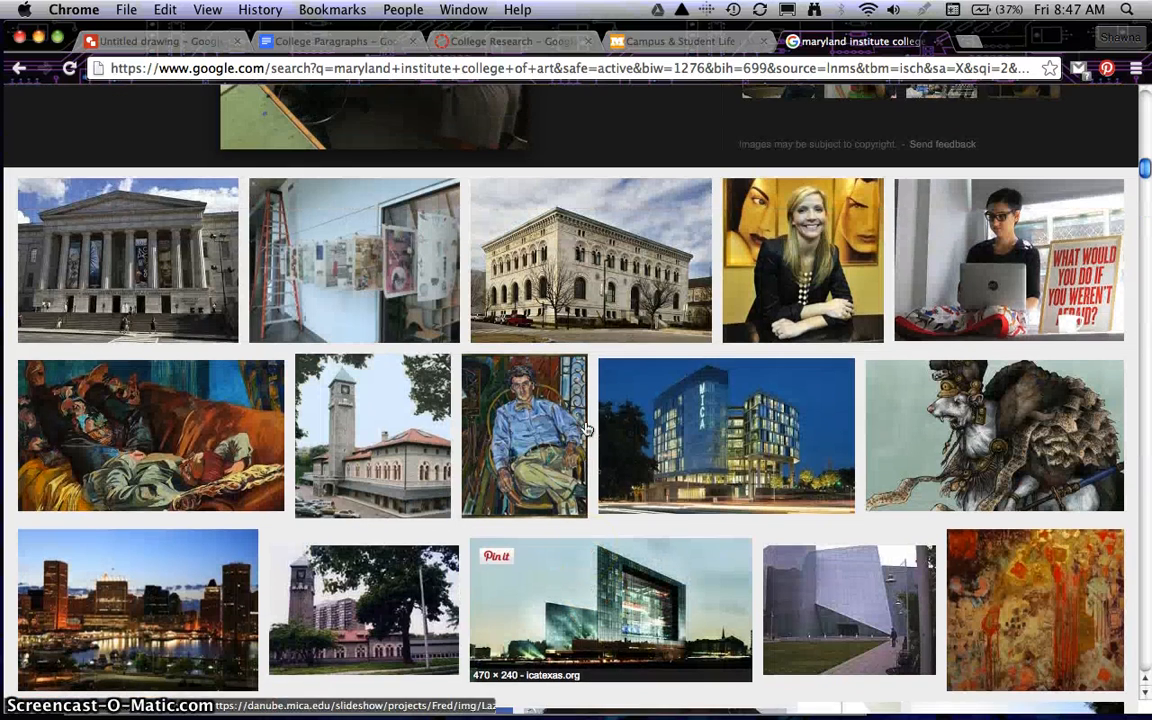
click(1062, 324)
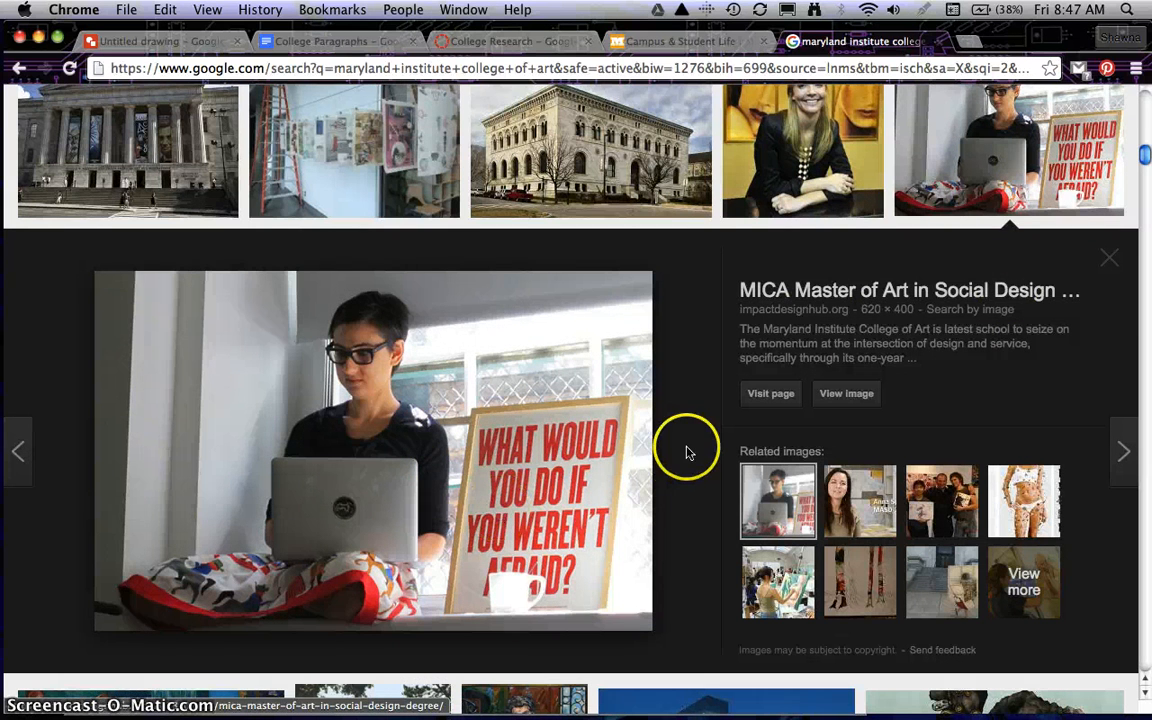
scroll(686, 450, down, 1)
click(862, 488)
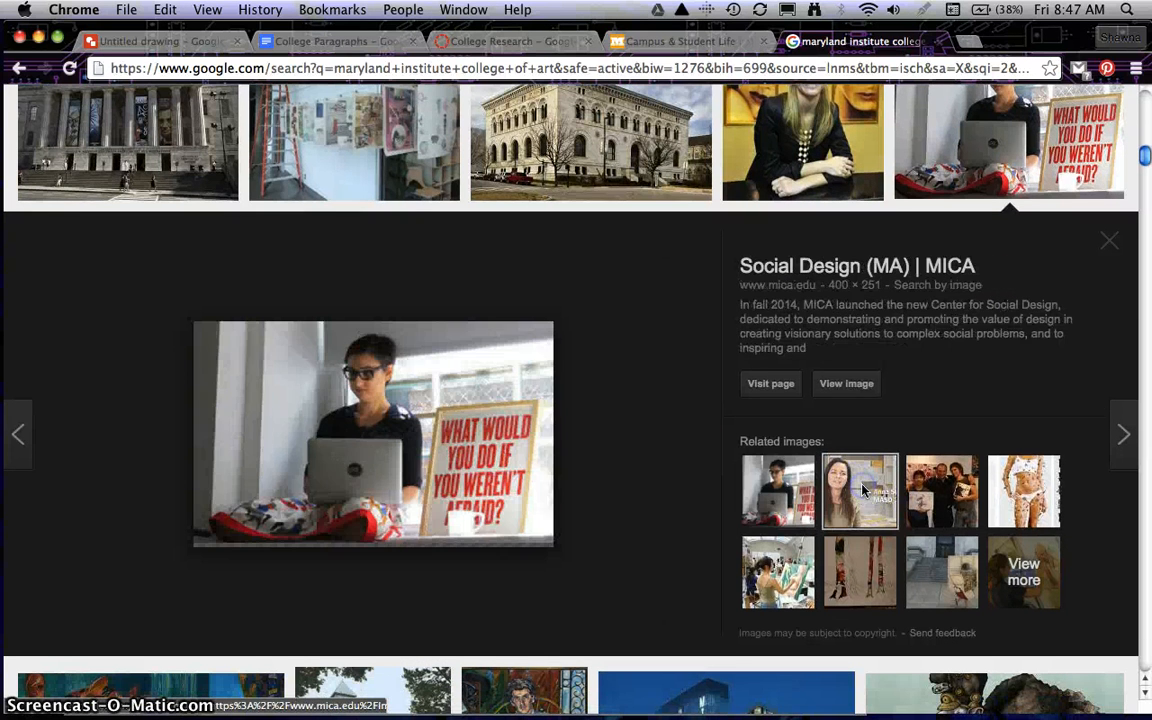
click(923, 494)
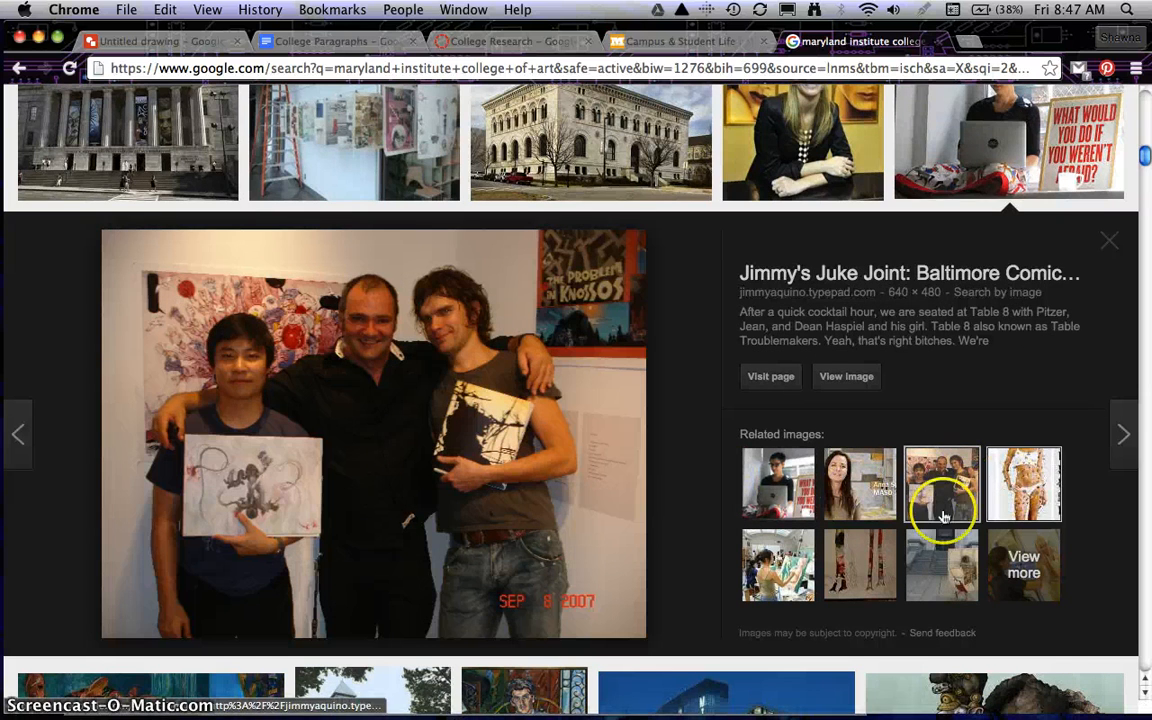
click(662, 492)
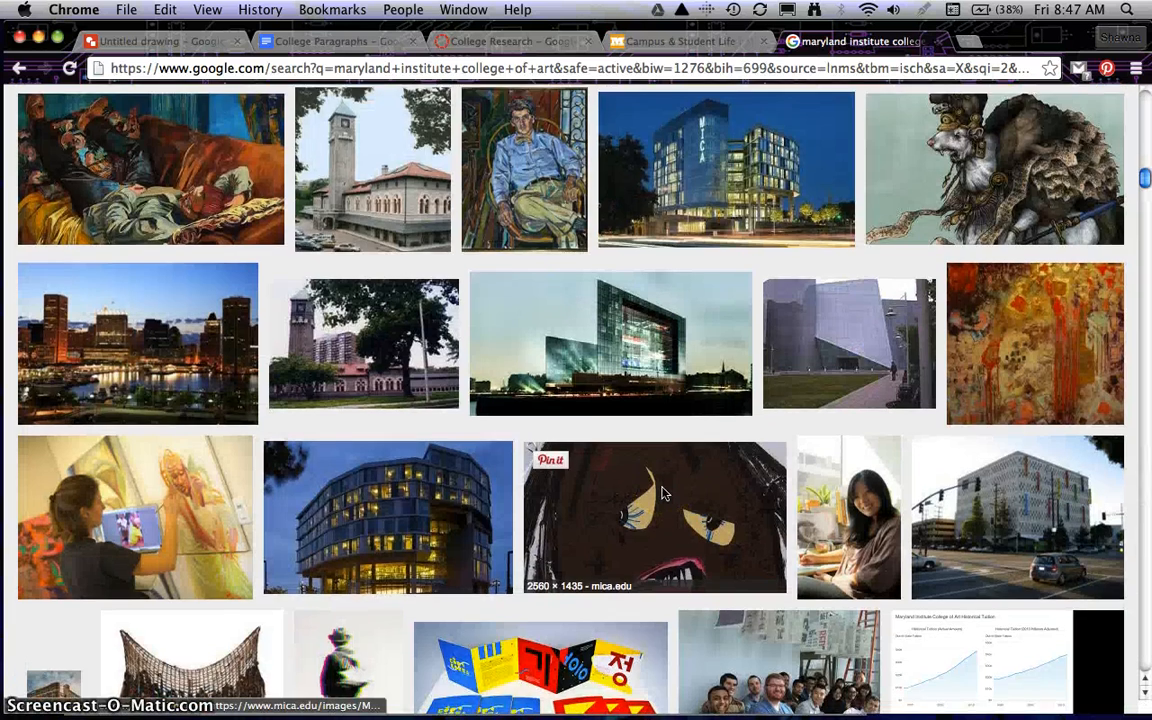
- Preview the photo of a student painting a figure beside a laptop, and compare its related images and the results below
scroll(663, 490, down, 3)
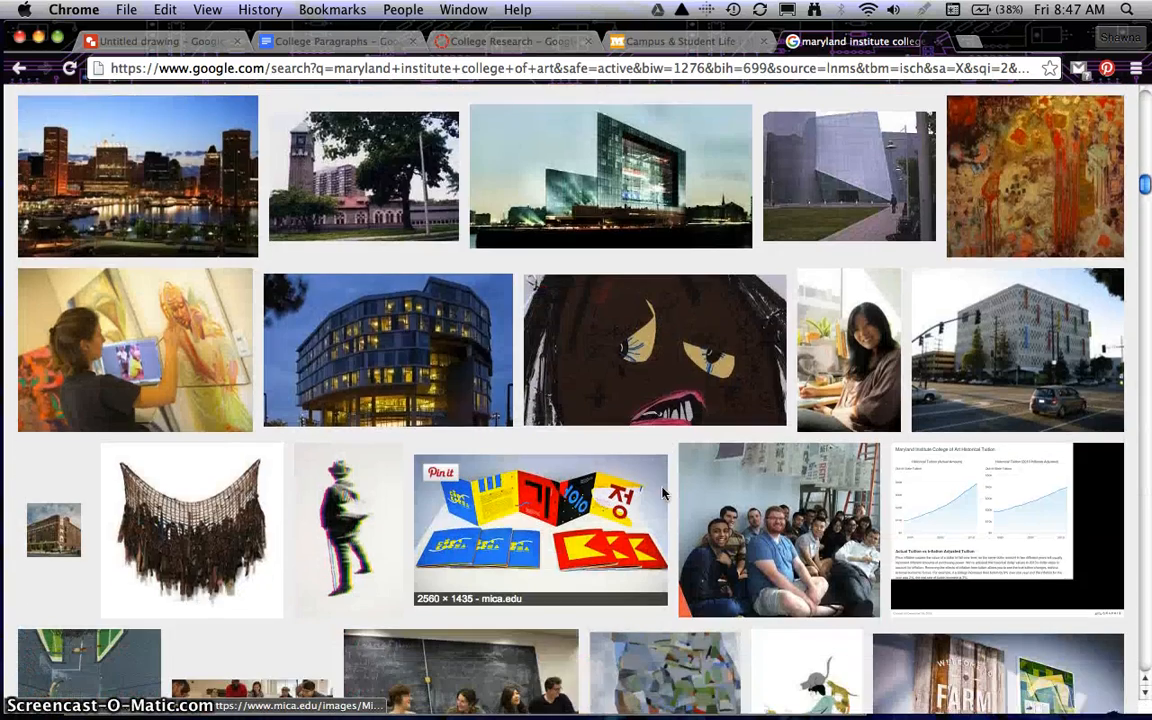
click(120, 384)
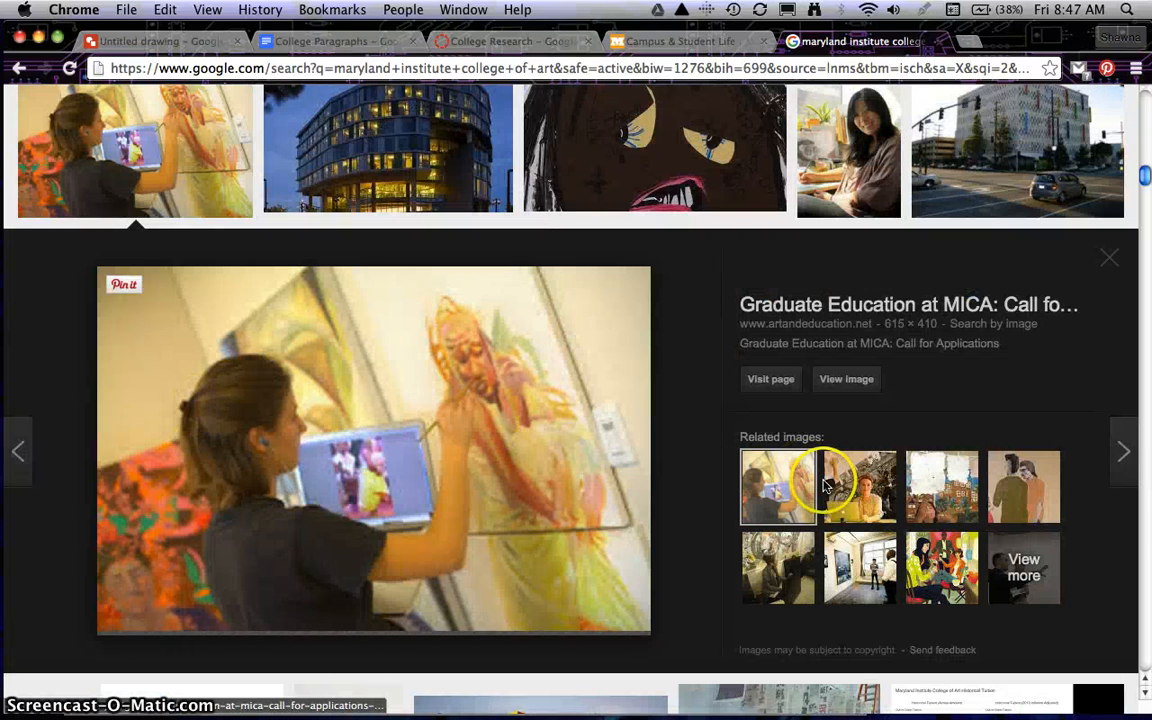
click(826, 486)
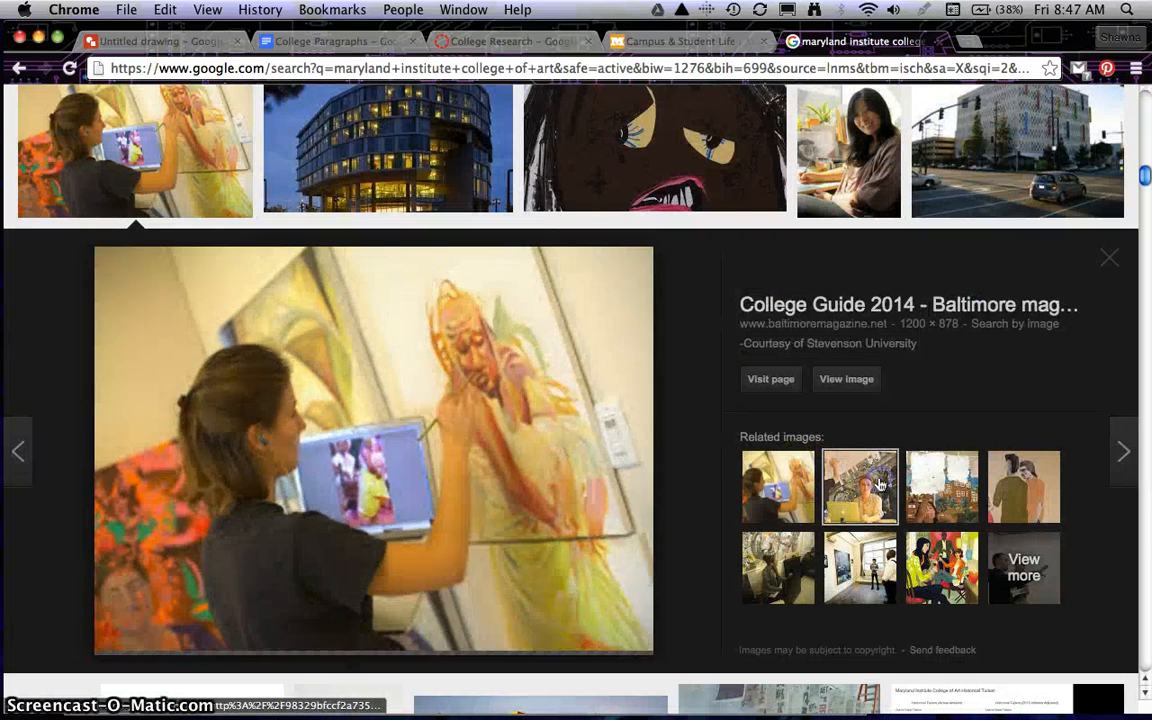
click(925, 495)
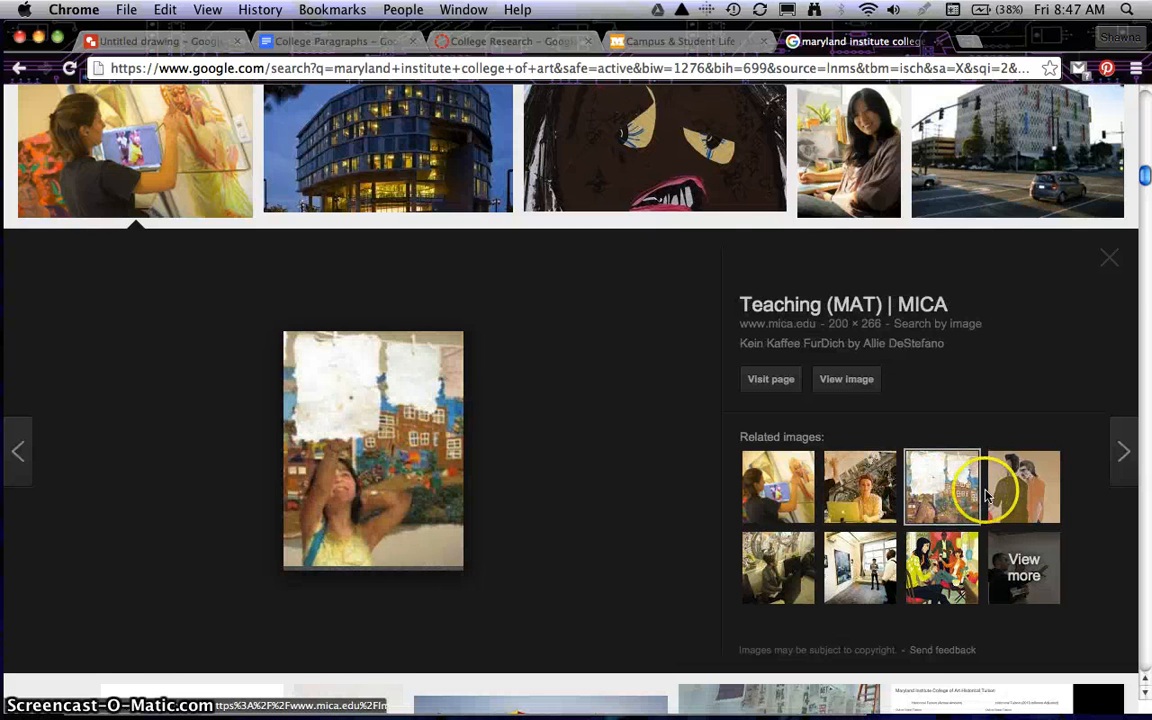
click(1022, 487)
scroll(606, 441, down, 5)
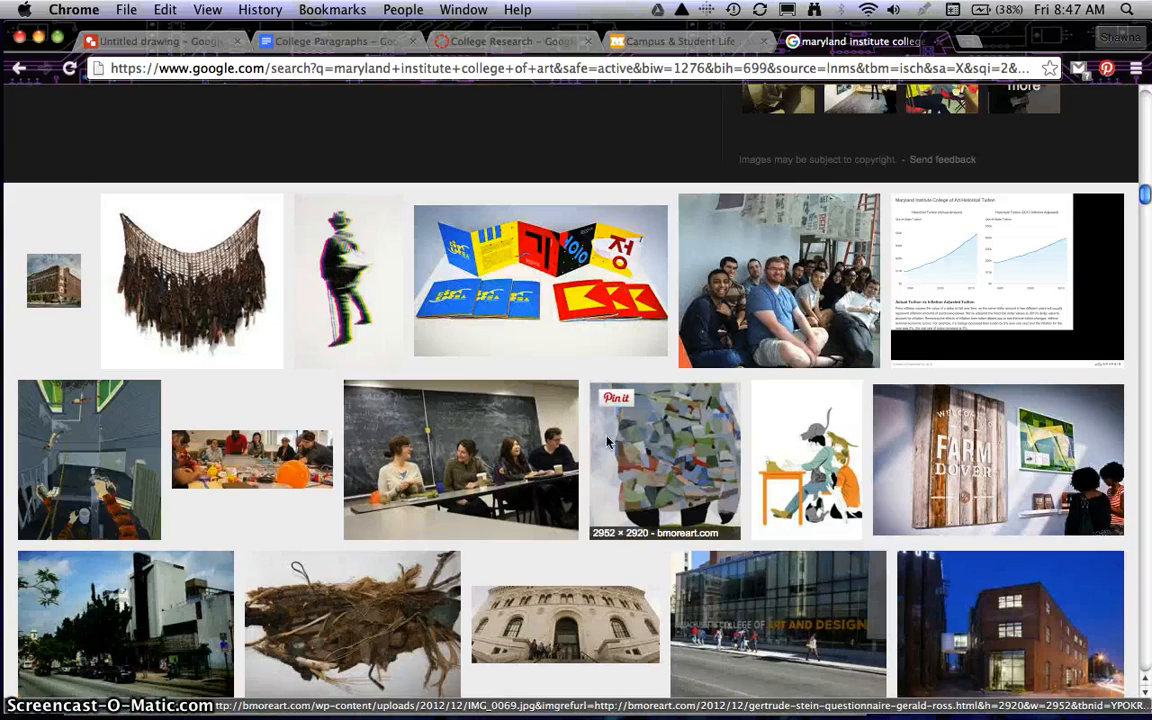
scroll(606, 441, down, 2)
scroll(607, 441, up, 8)
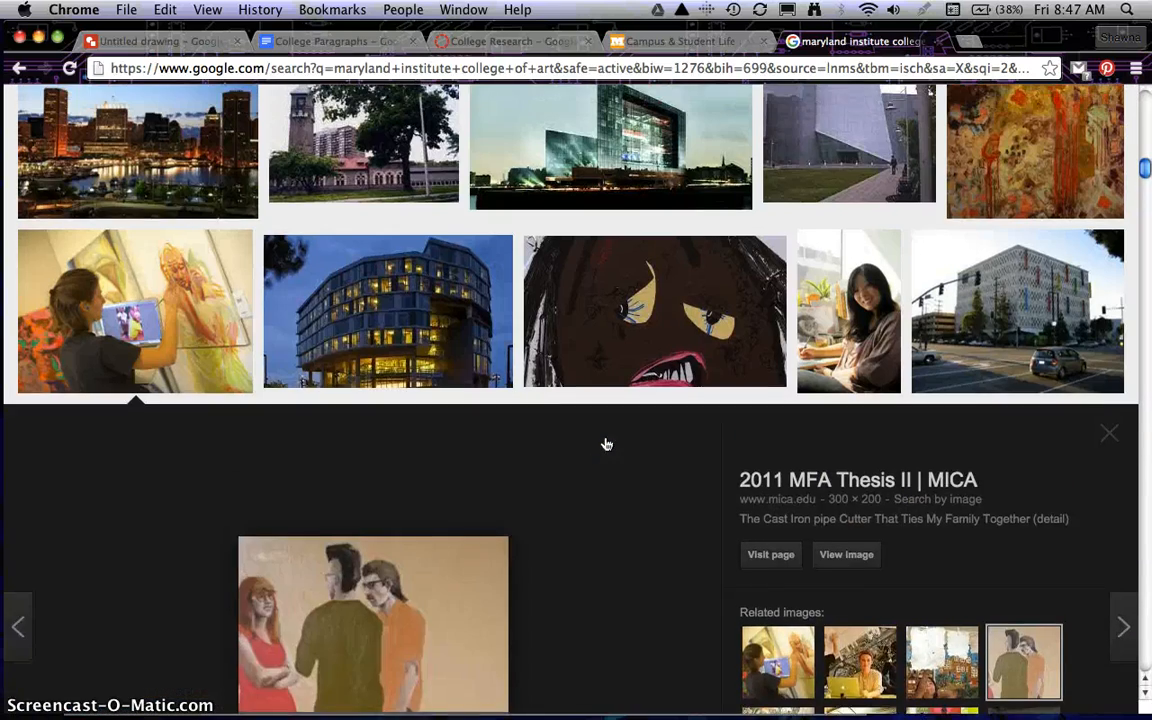
- Open the full-size photo of the student painting beside a laptop and copy its image URL
click(187, 300)
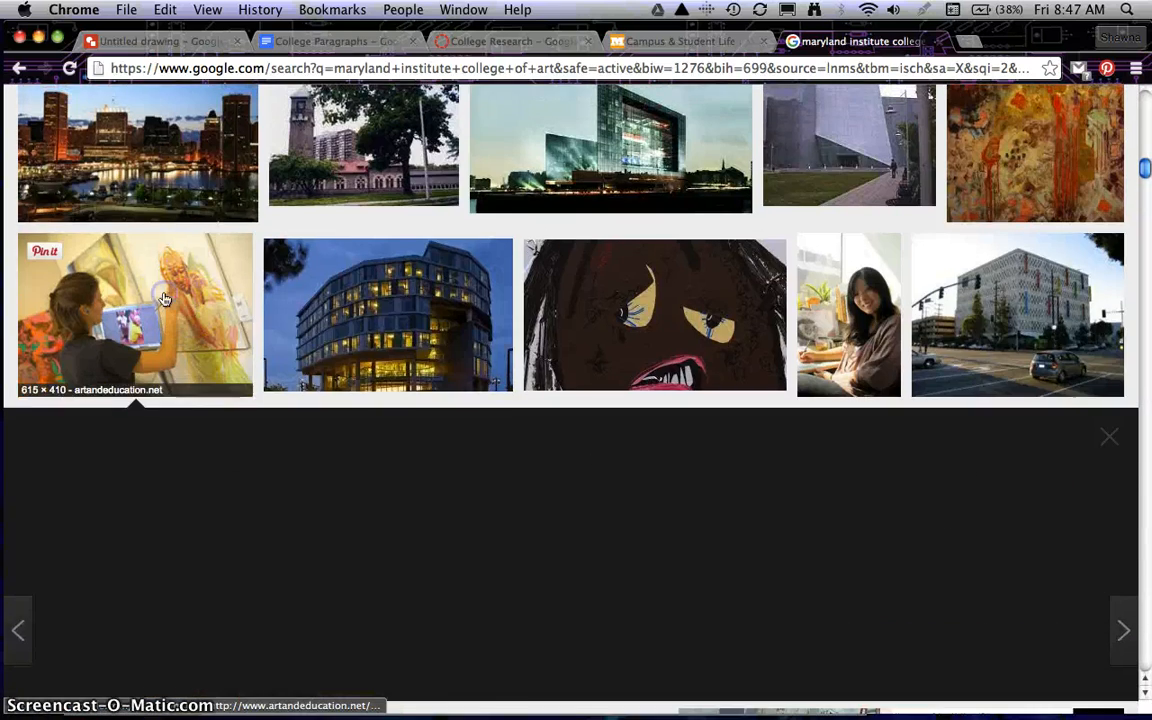
click(140, 300)
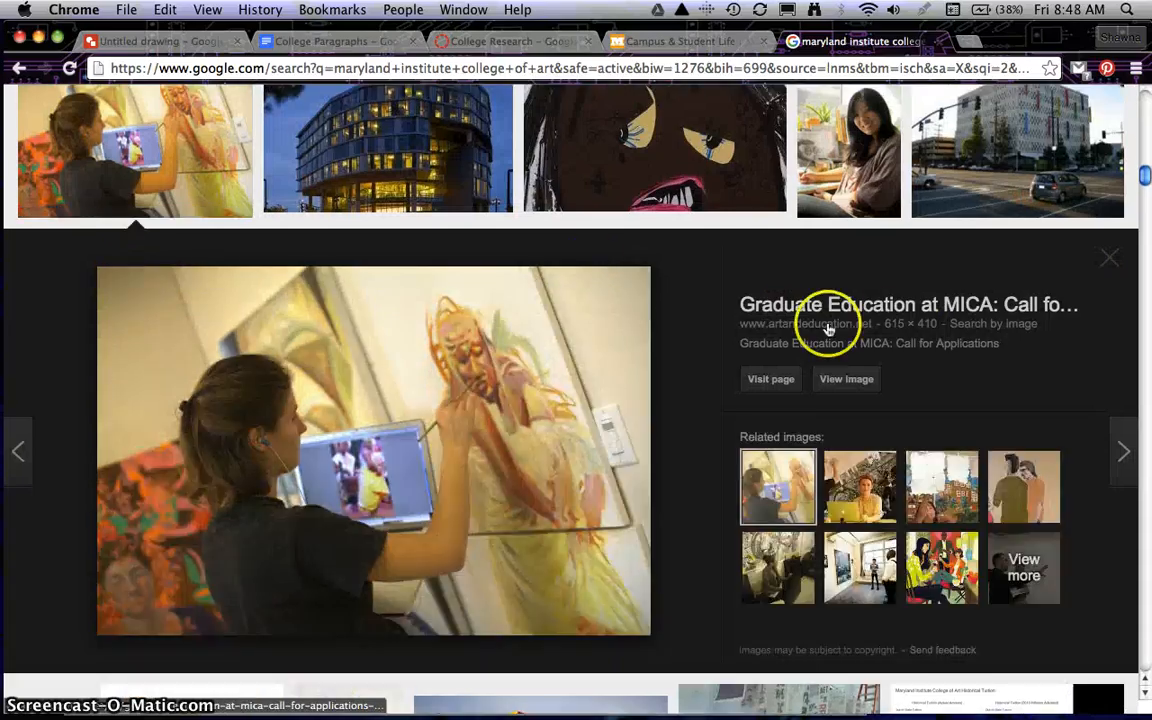
click(846, 380)
click(456, 68)
key(super+c)
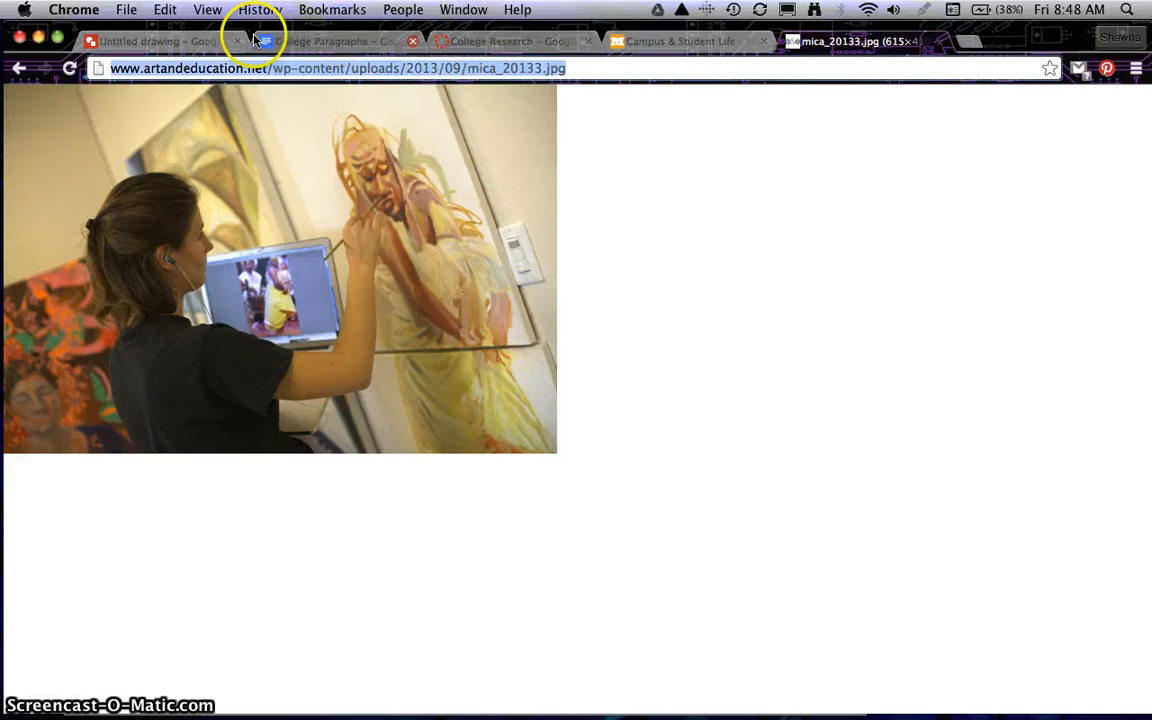
- Return to the poster drawing and insert the mica_20133.jpg photo by its copied URL
click(155, 41)
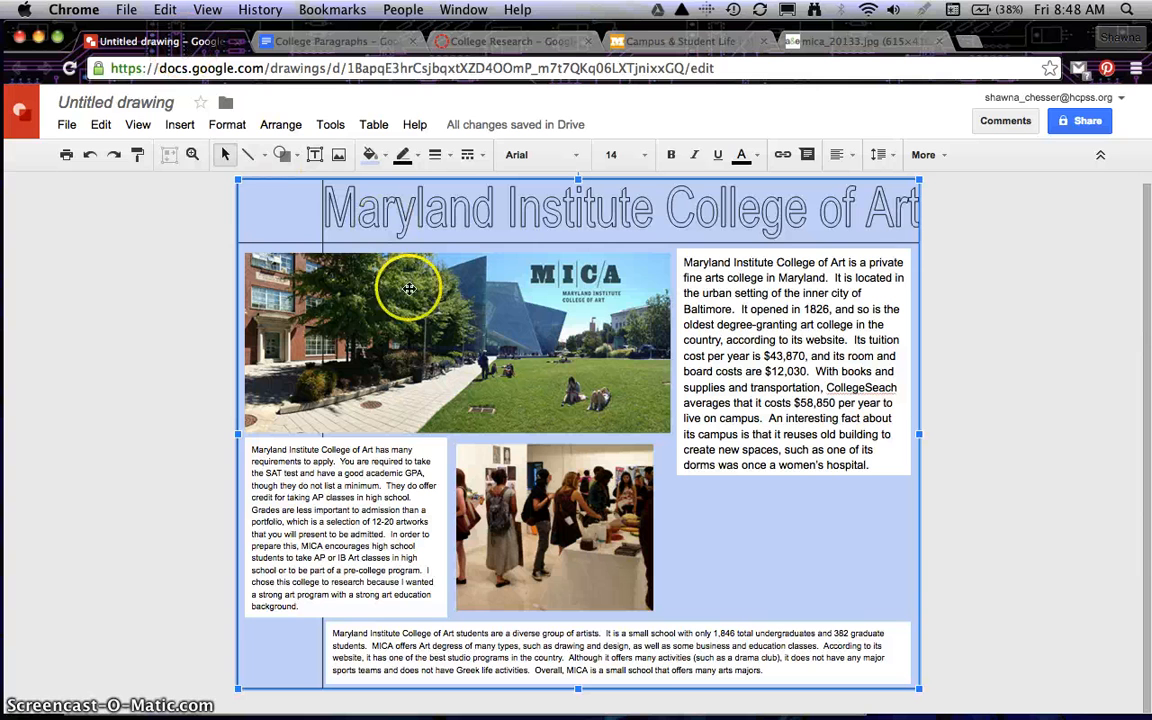
click(180, 124)
click(200, 178)
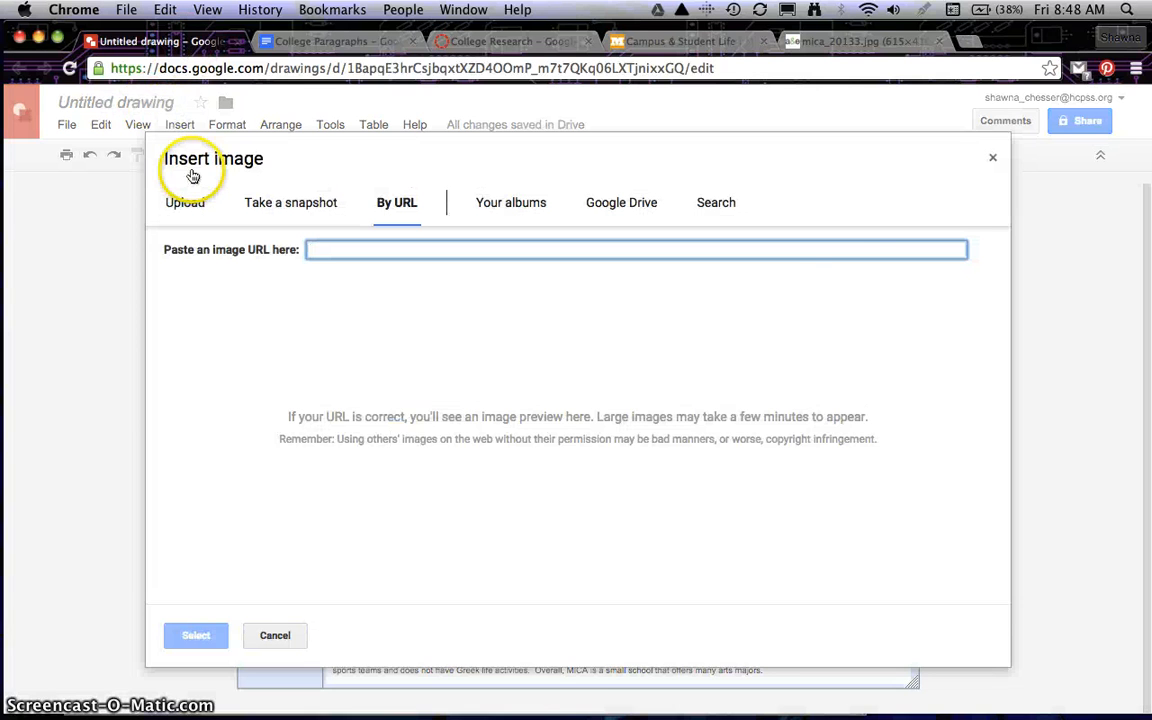
key(super+v)
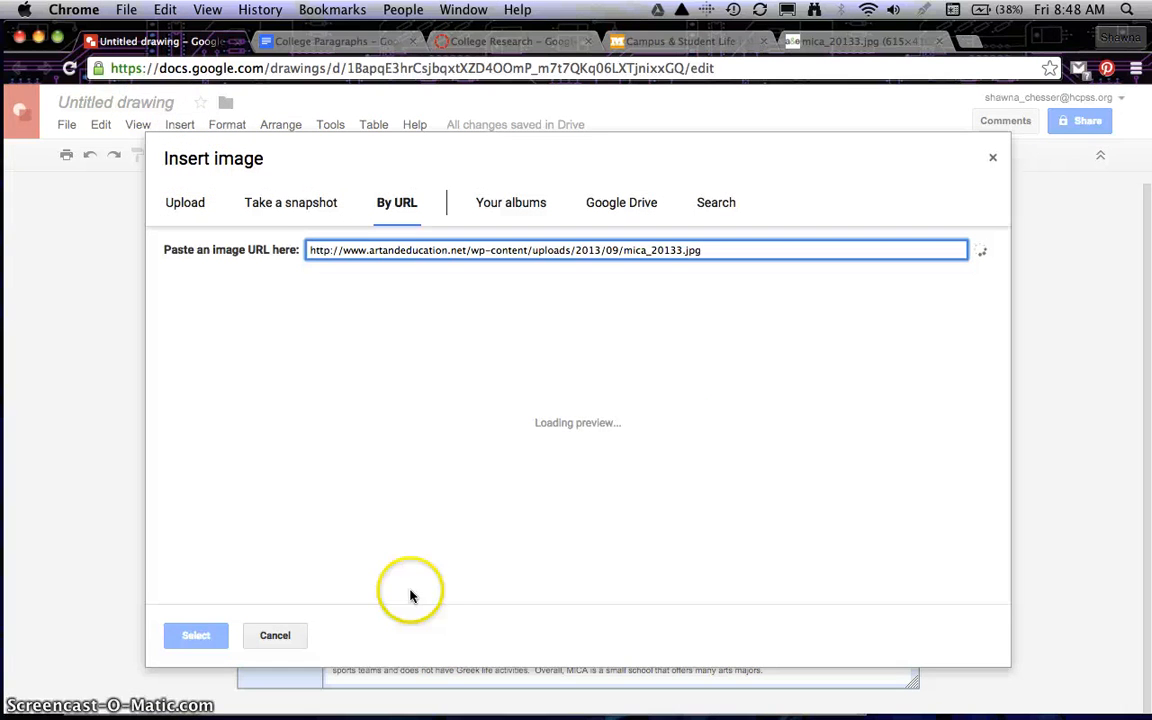
click(188, 632)
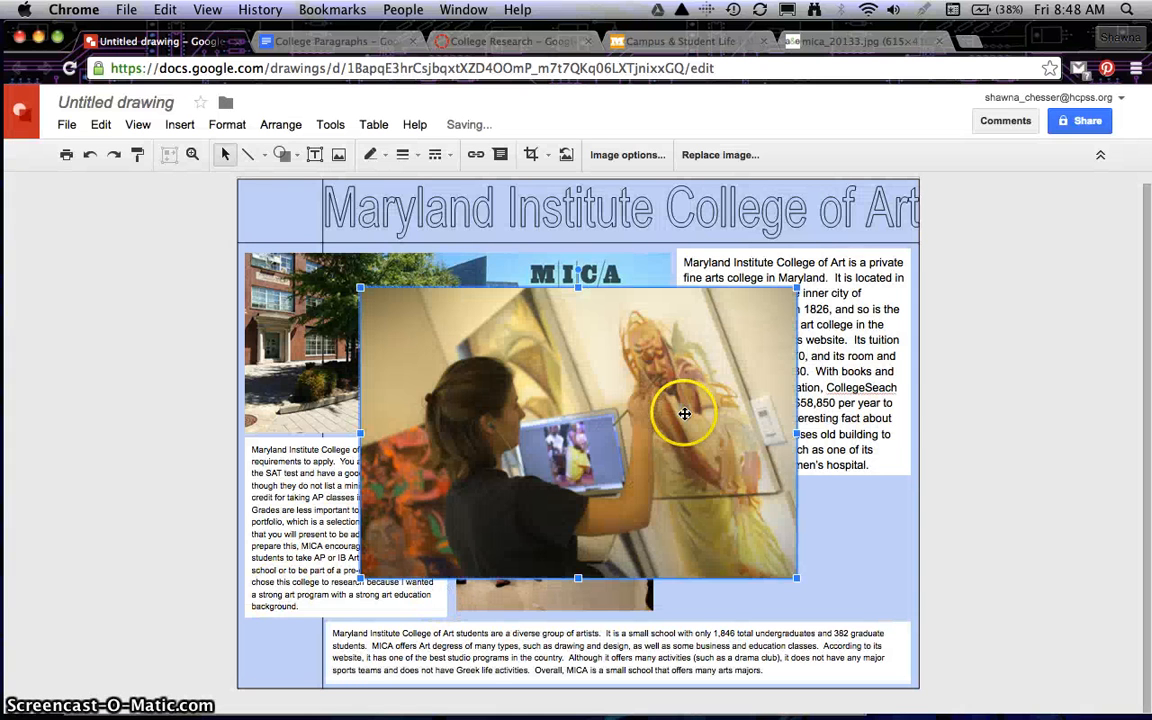
- Crop the left and right sides of the inserted painting photo, keeping the student and the painted figure in frame
click(232, 125)
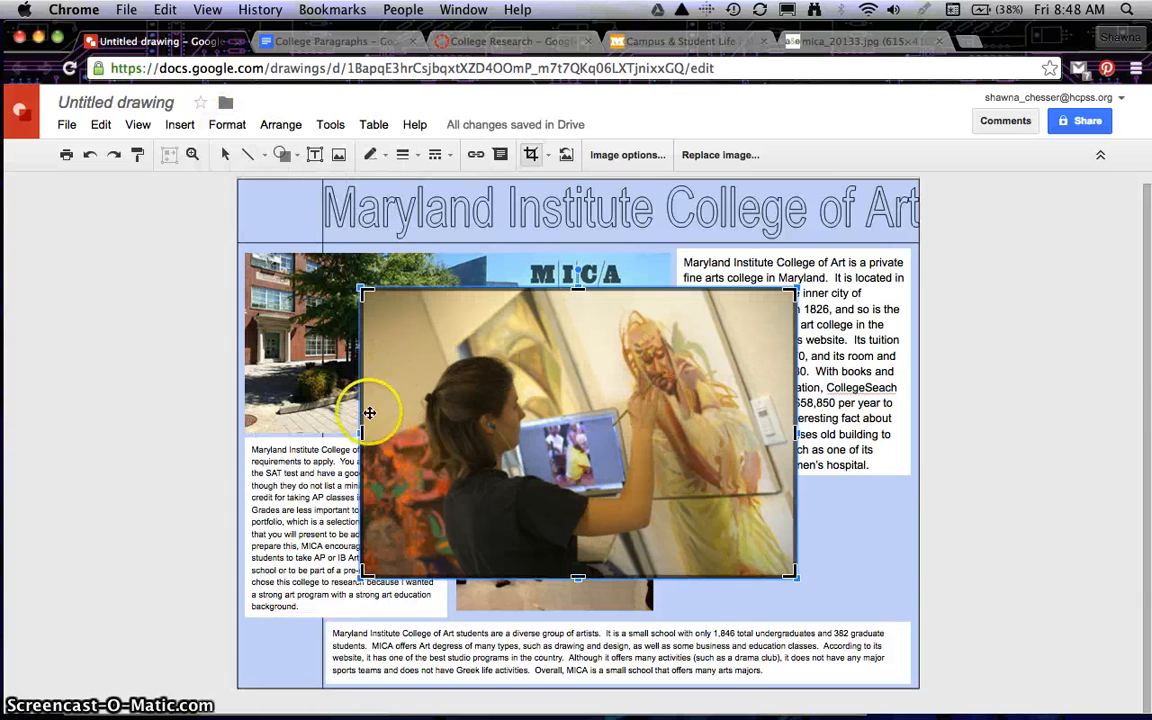
drag(393, 432, 420, 432)
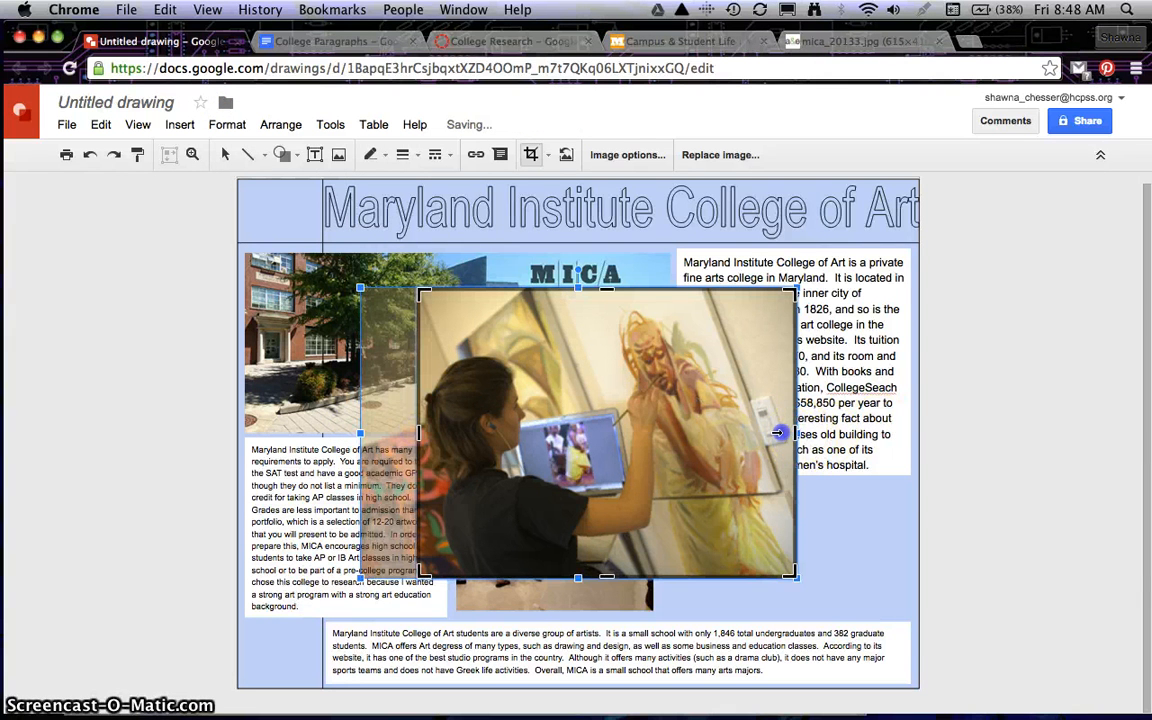
drag(779, 432, 769, 432)
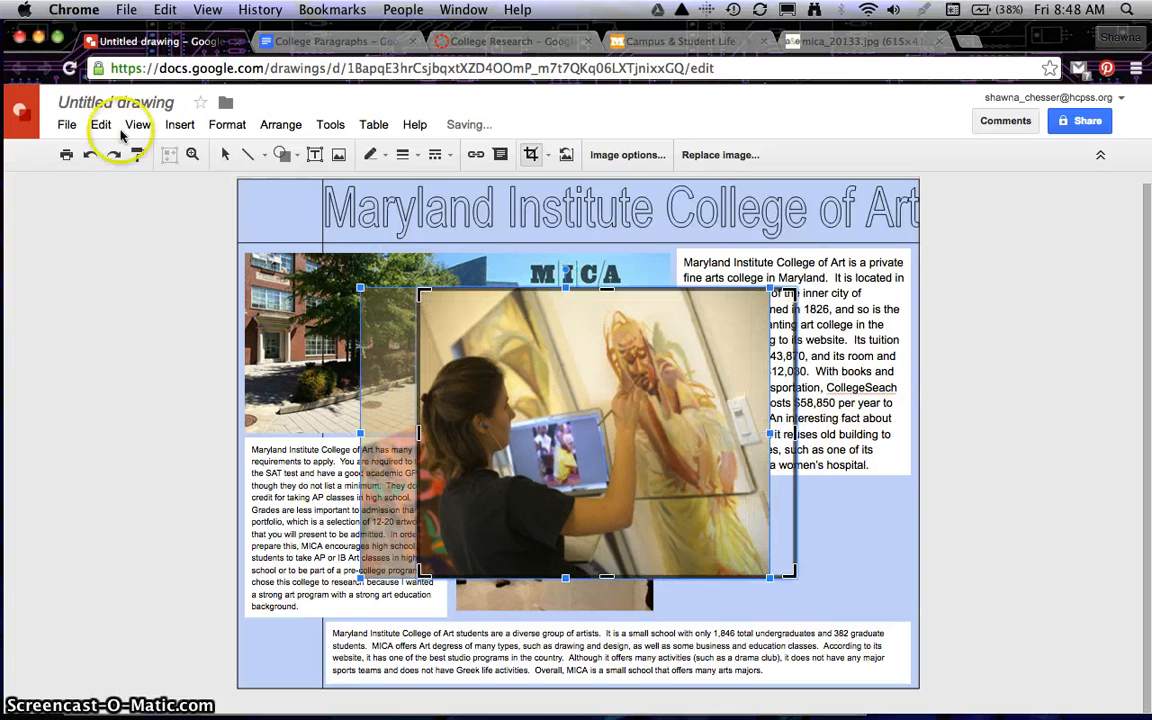
click(89, 154)
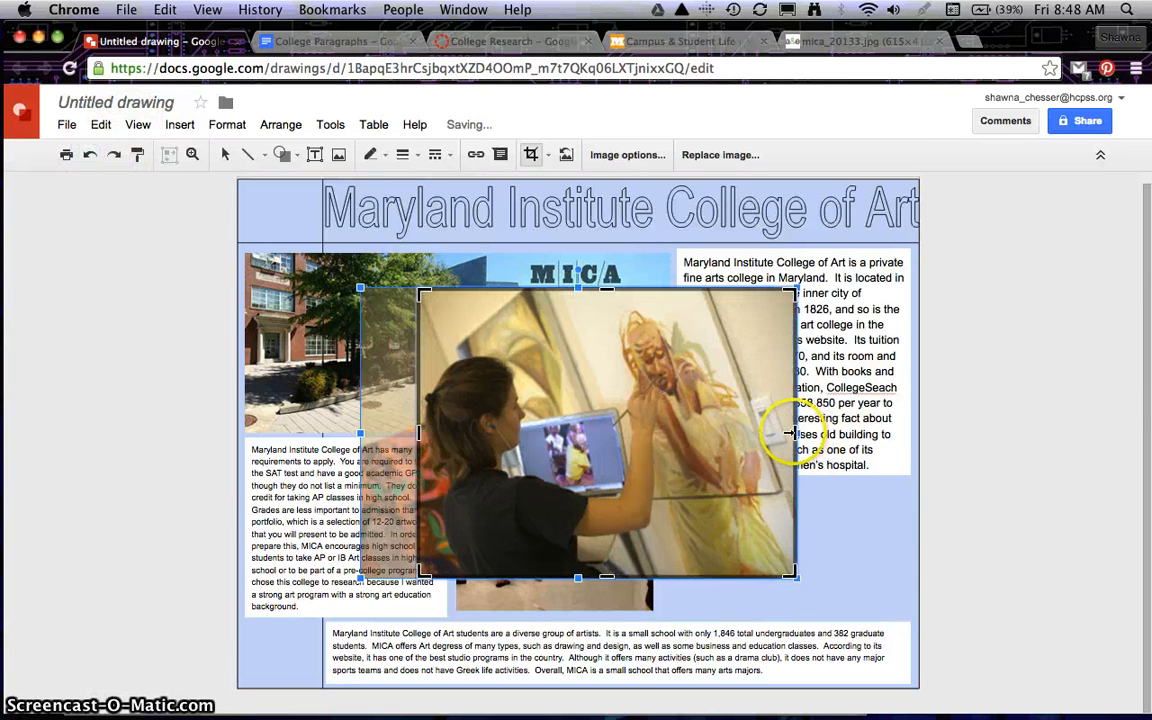
drag(790, 432, 731, 434)
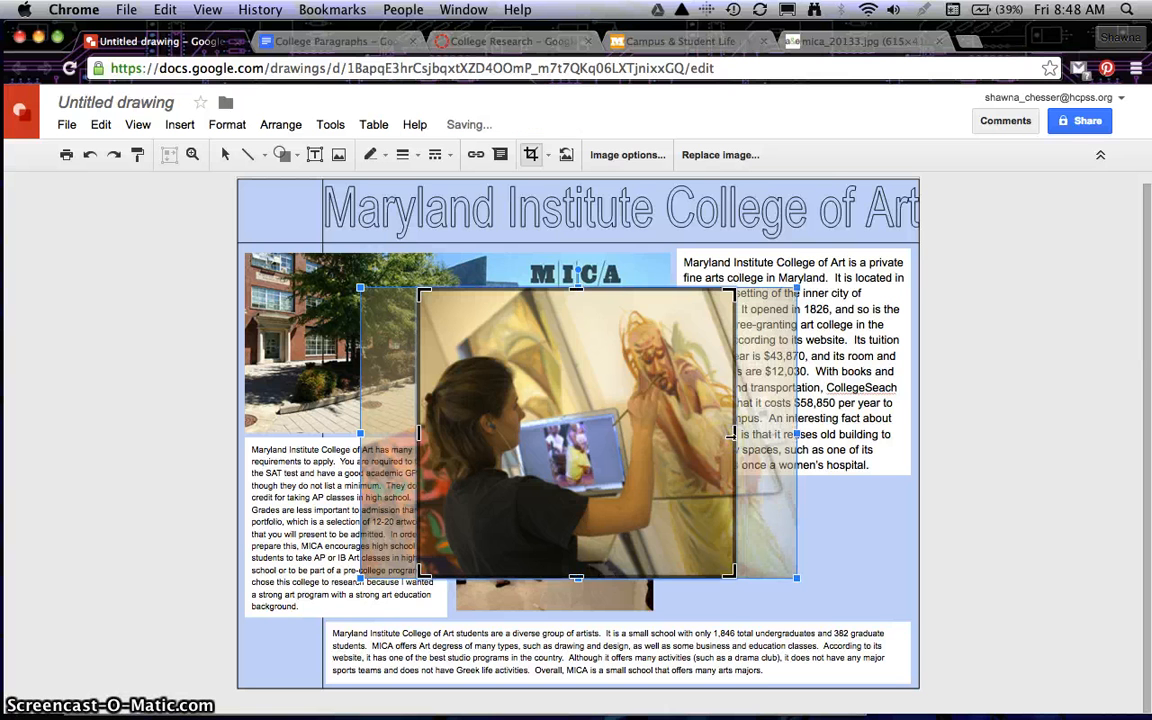
key(Return)
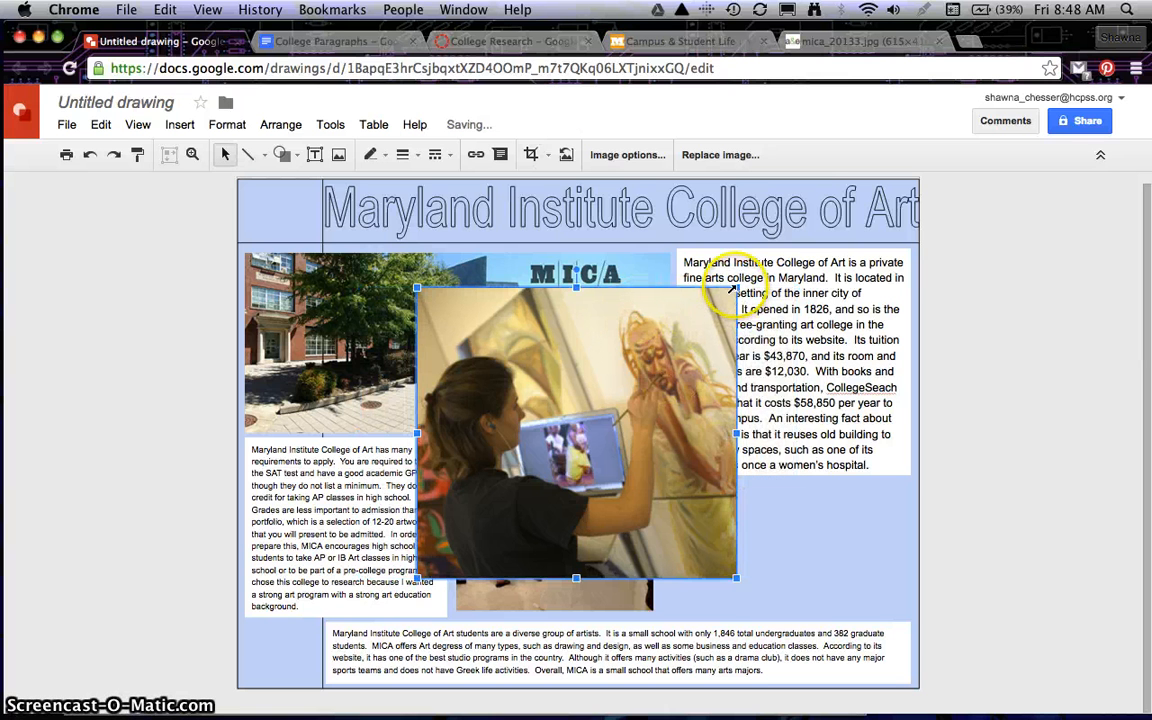
- Shrink the painting student photo proportionally and centre it in the gap between the college introduction paragraph and the student-life paragraph
drag(716, 305, 633, 380)
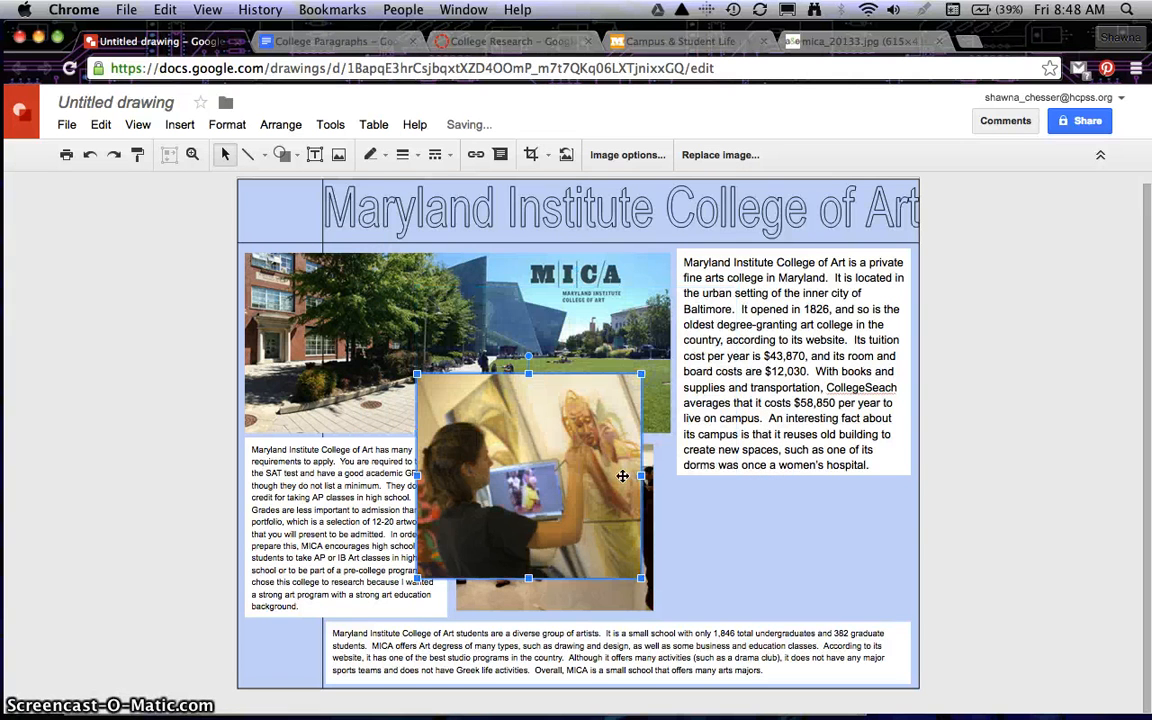
mouse_move(545, 475)
mouse_down()
mouse_move(818, 514)
mouse_move(791, 512)
mouse_up()
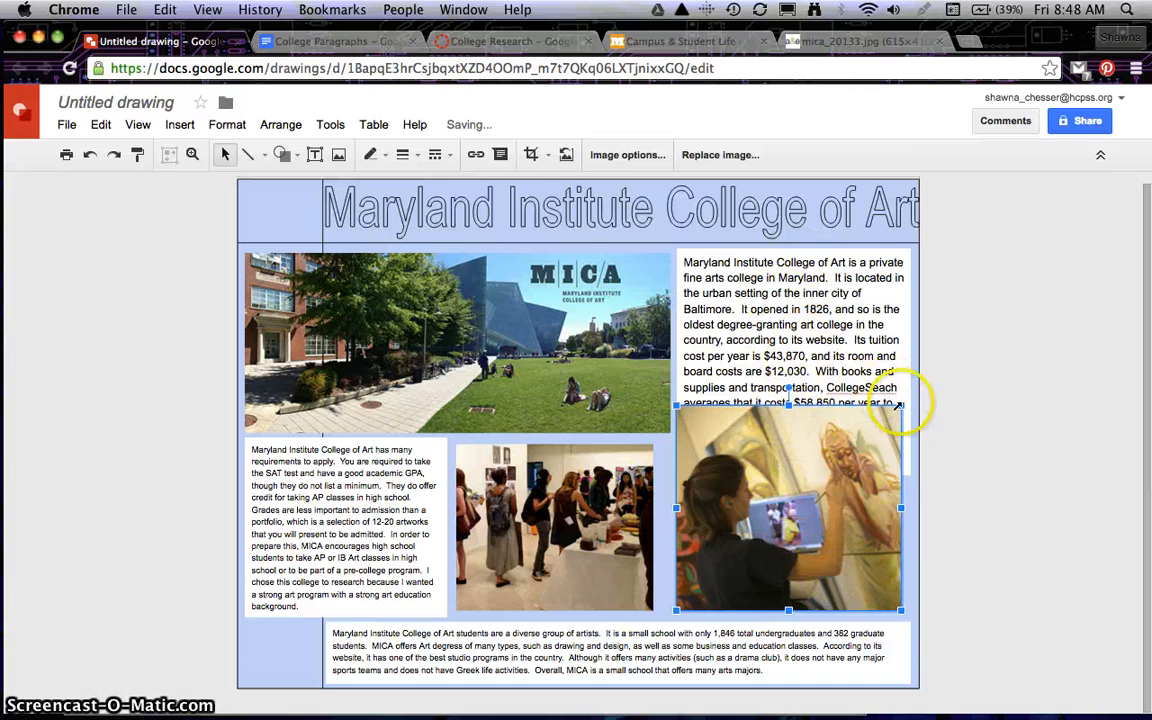
drag(901, 407, 848, 485)
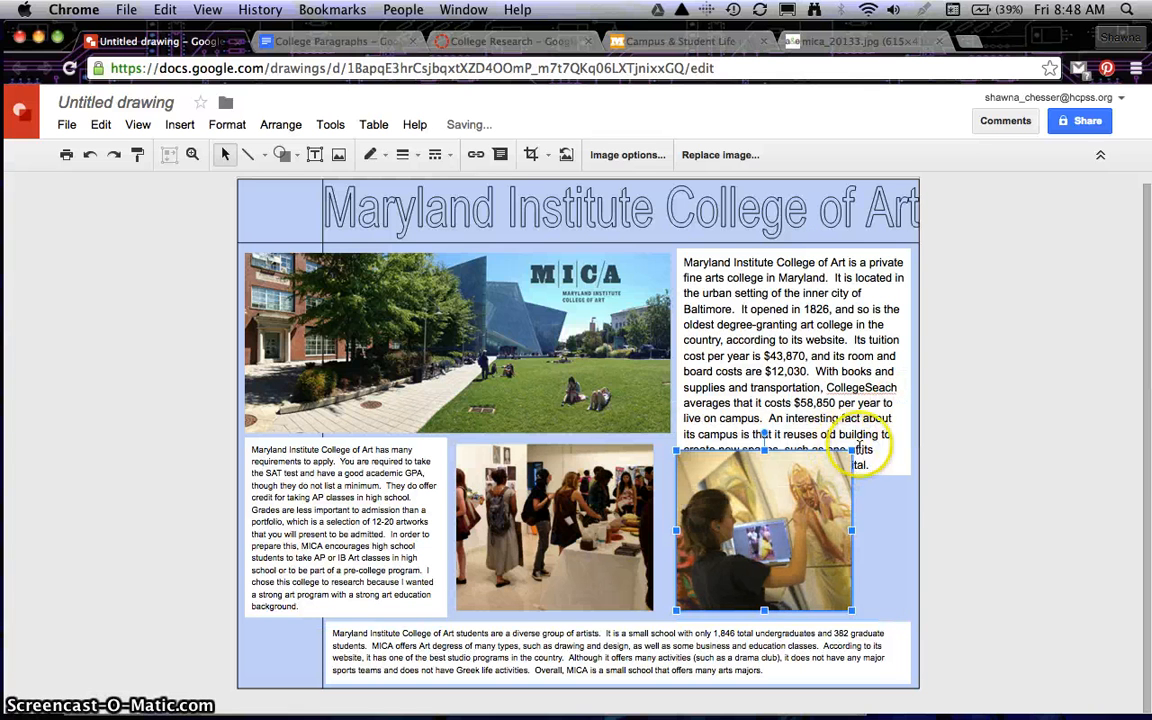
drag(847, 454, 790, 524)
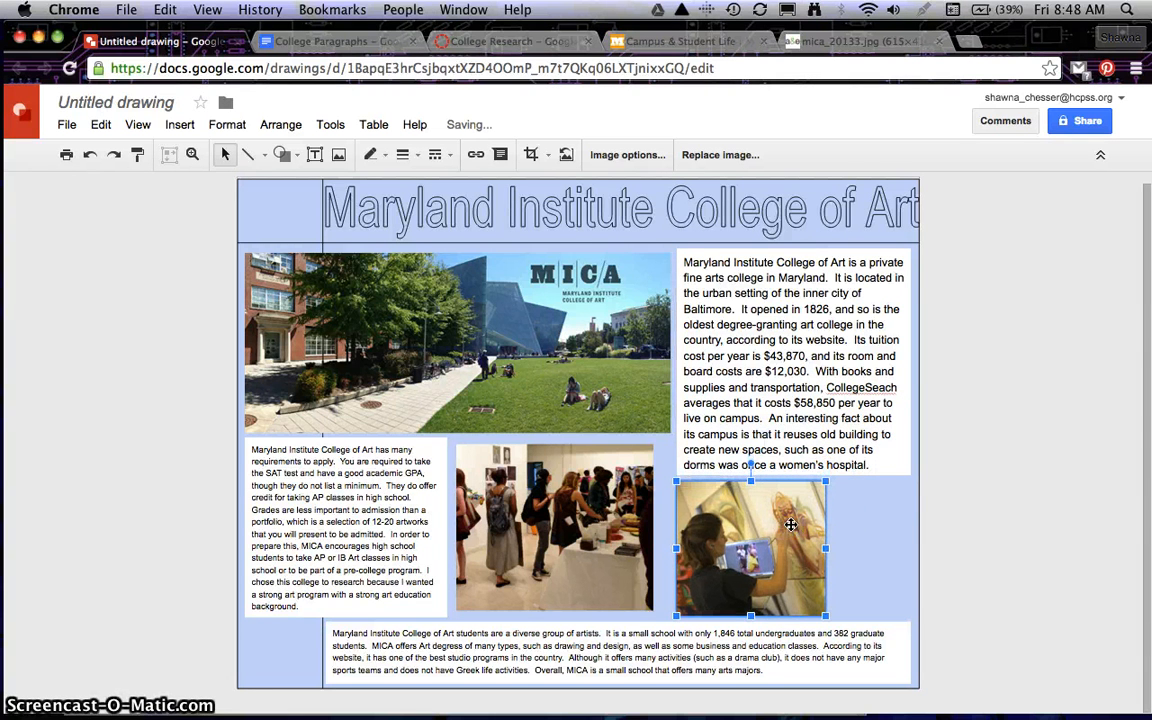
click(908, 576)
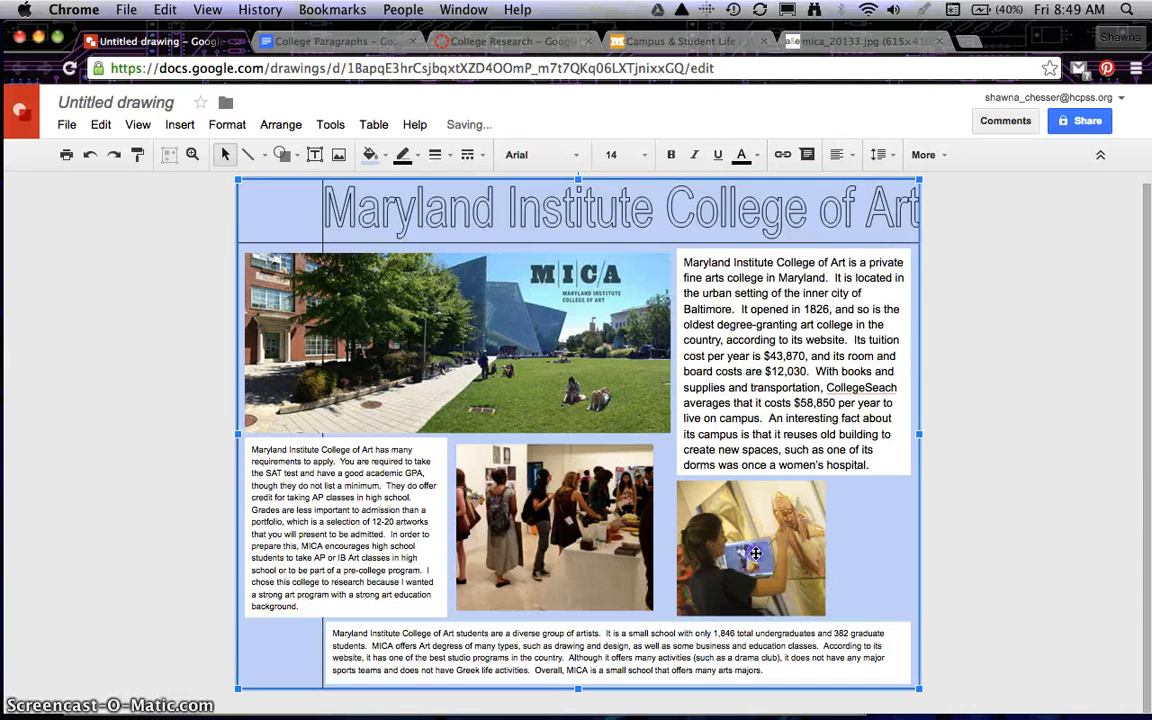
drag(752, 554, 797, 554)
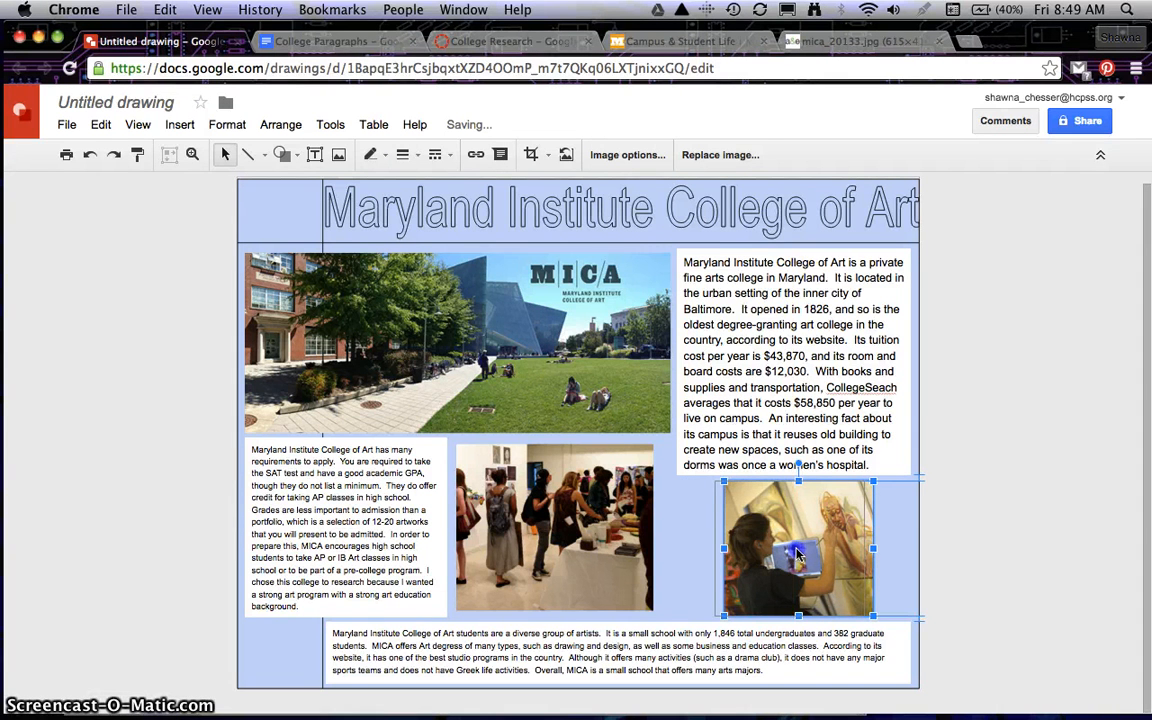